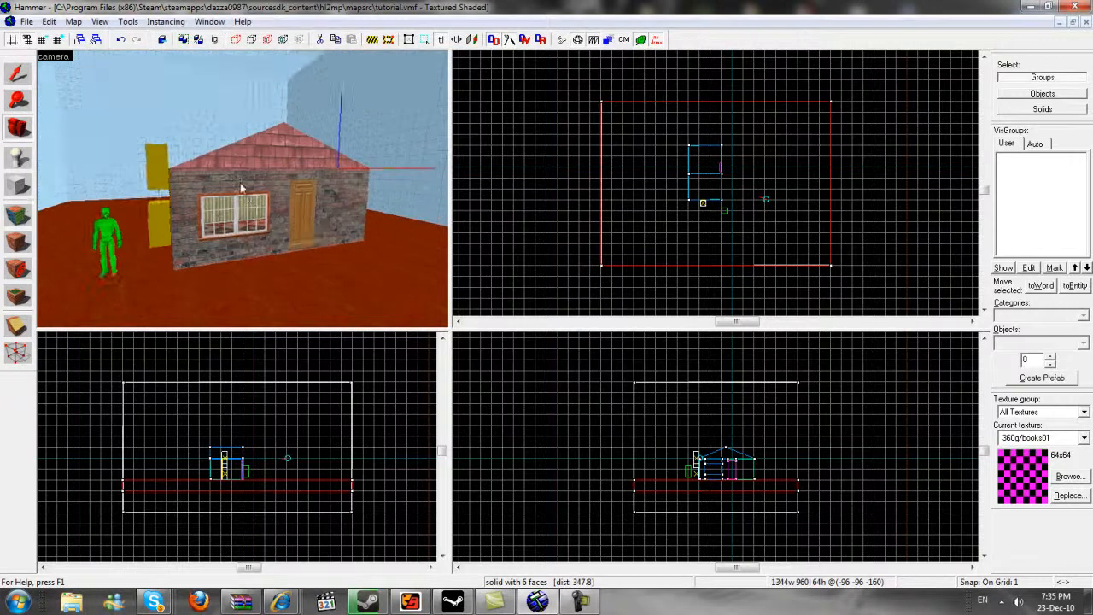
pyautogui.press('a')
pyautogui.press('d')
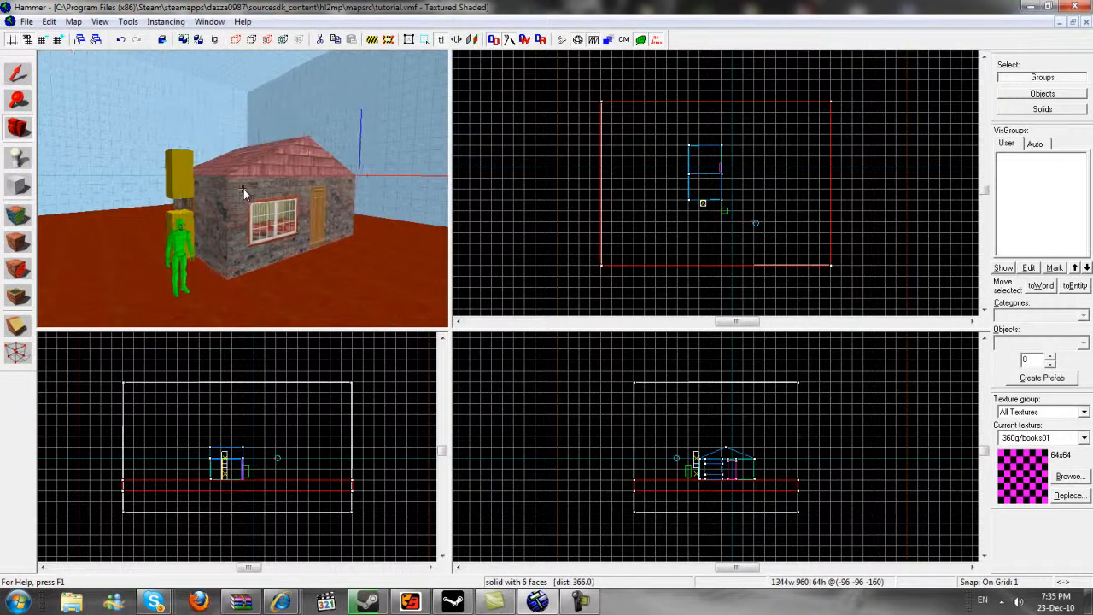
pyautogui.press('a')
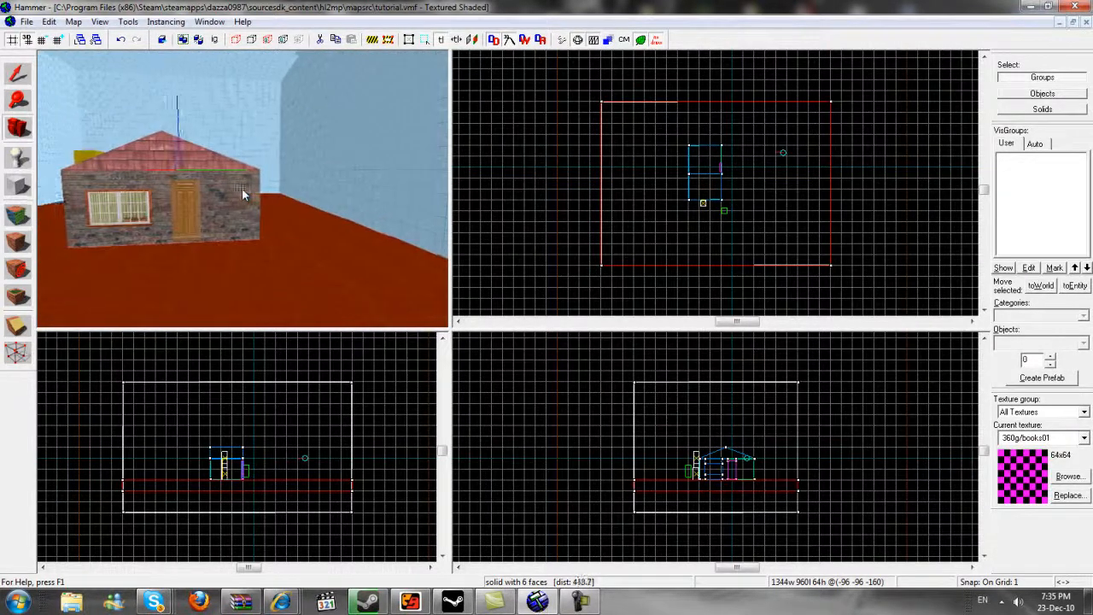
pyautogui.press('s')
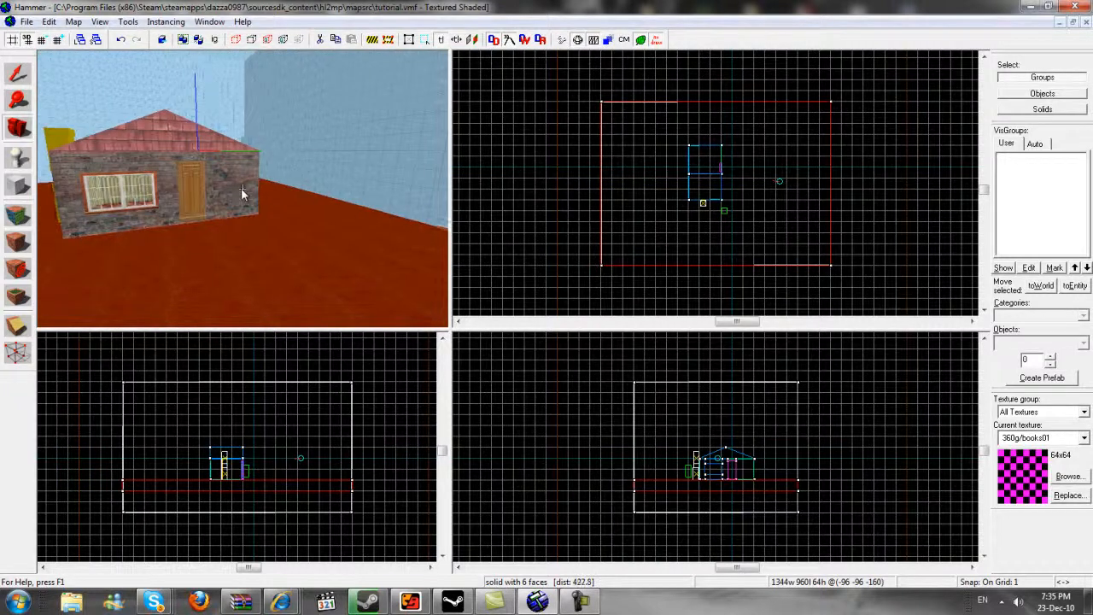
pyautogui.press('w')
pyautogui.press('d')
pyautogui.moveTo(243, 189); pyautogui.dragTo(242, 190)
# Create a power 3 displacement on the top face of the grass ground block
pyautogui.click(14, 77)
pyautogui.press('s')
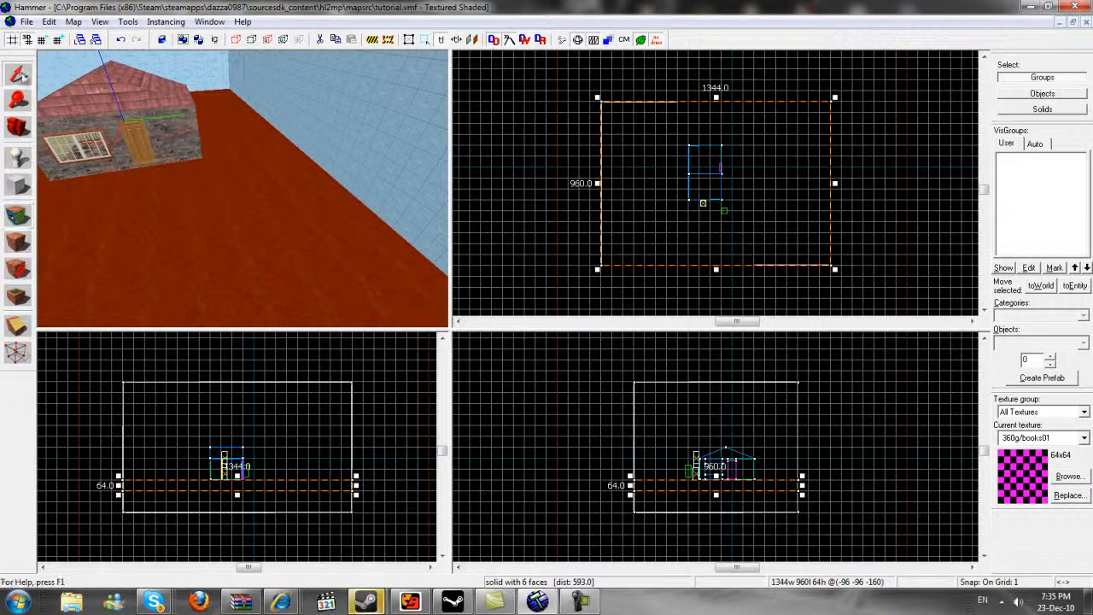
pyautogui.click(21, 221)
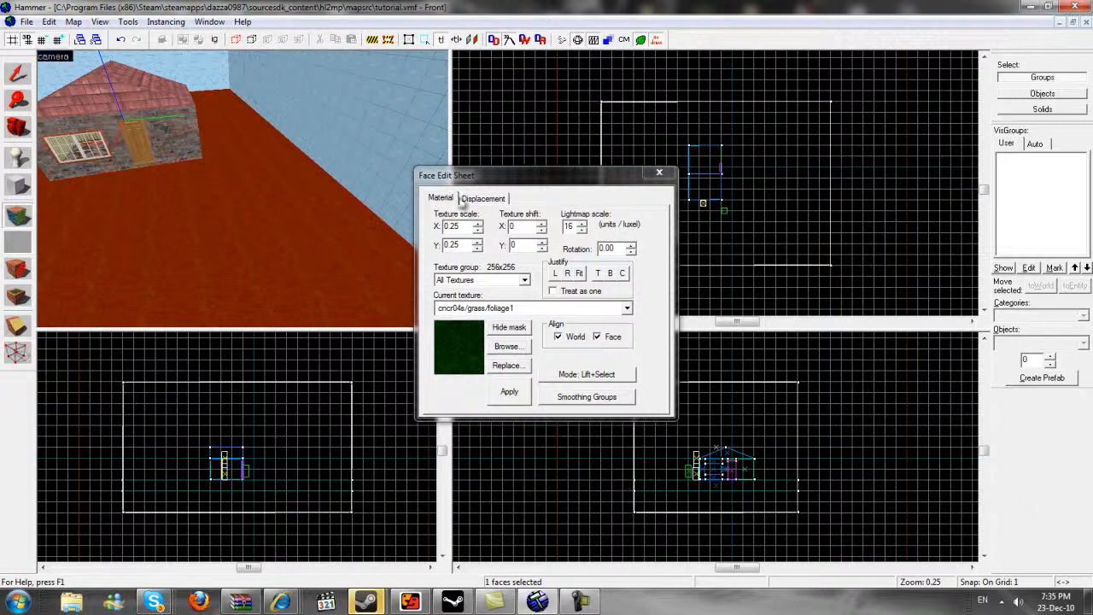
pyautogui.press('a')
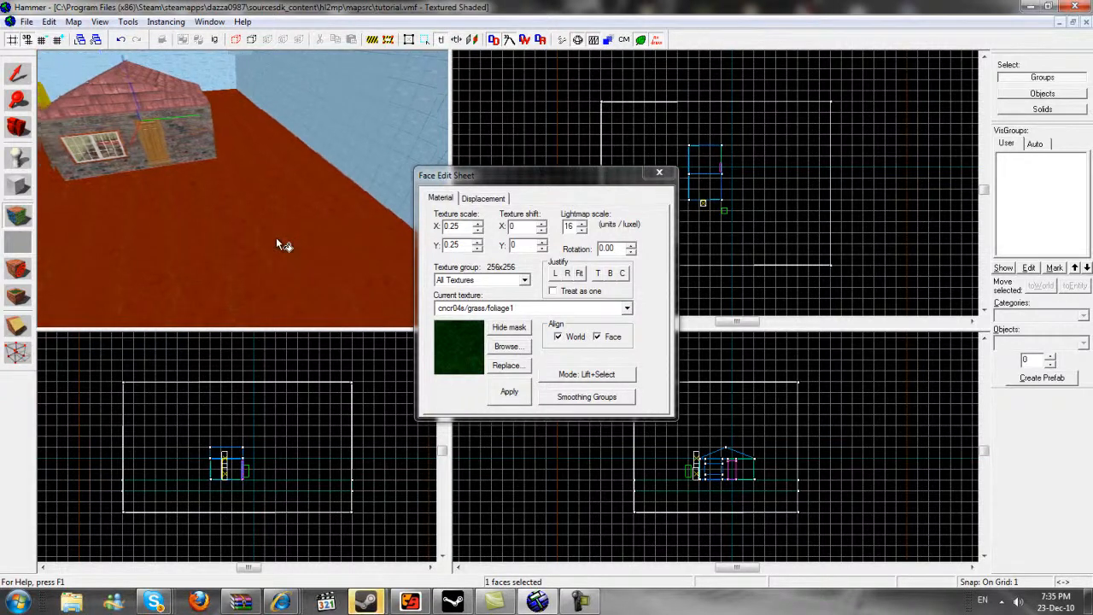
pyautogui.press('d')
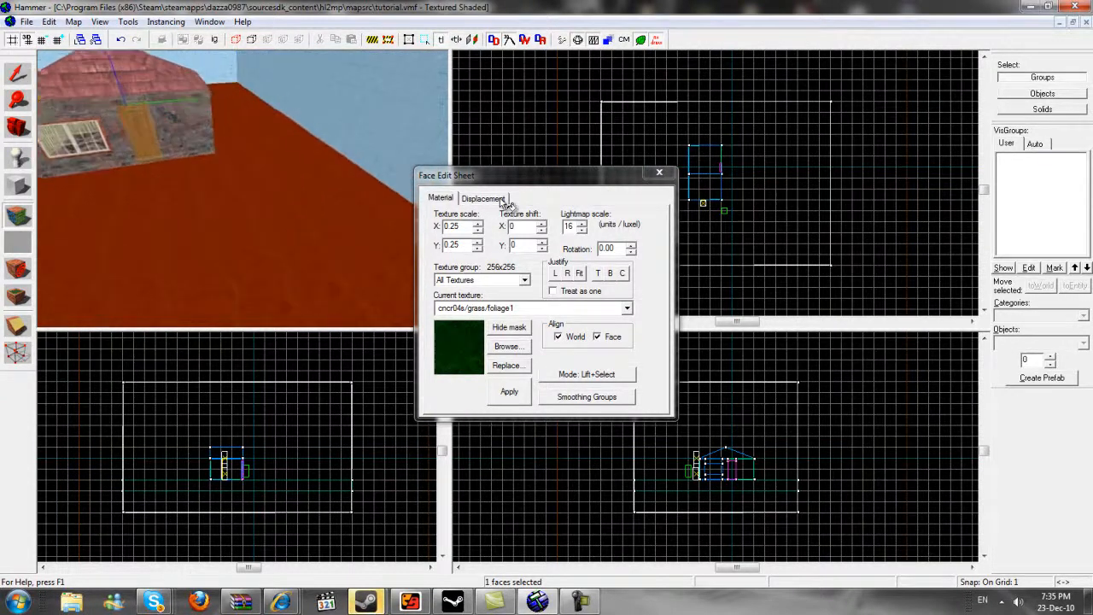
pyautogui.click(499, 200)
pyautogui.click(442, 198)
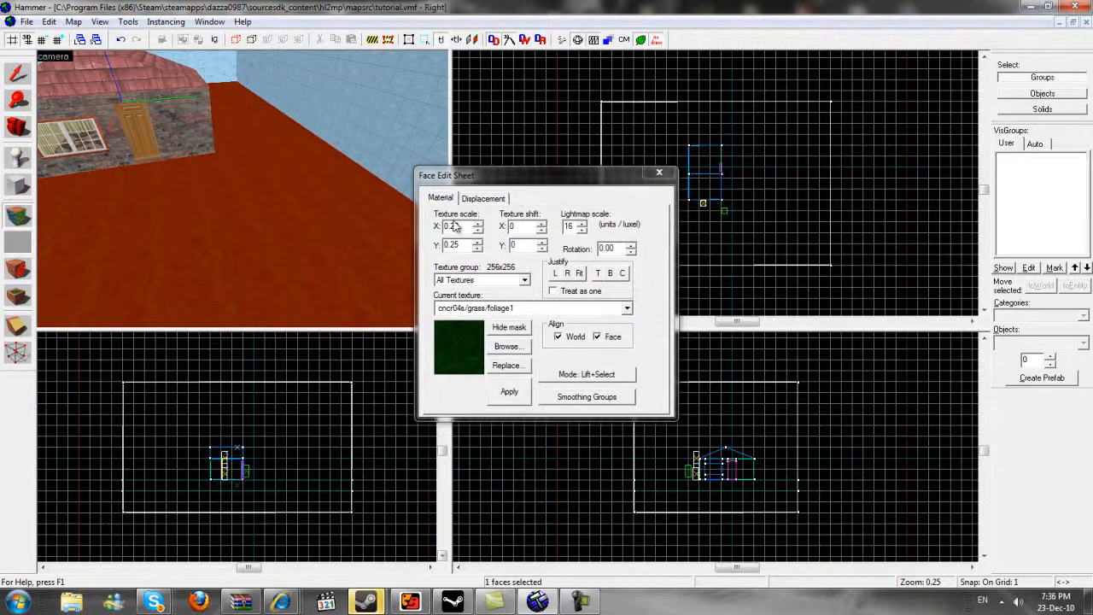
pyautogui.click(484, 198)
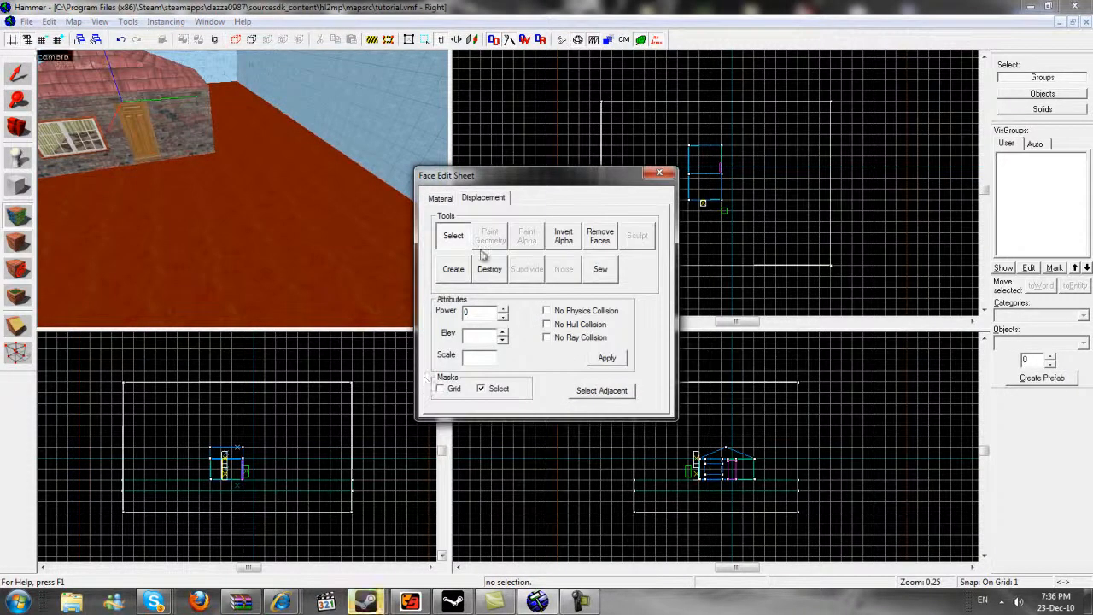
pyautogui.click(454, 270)
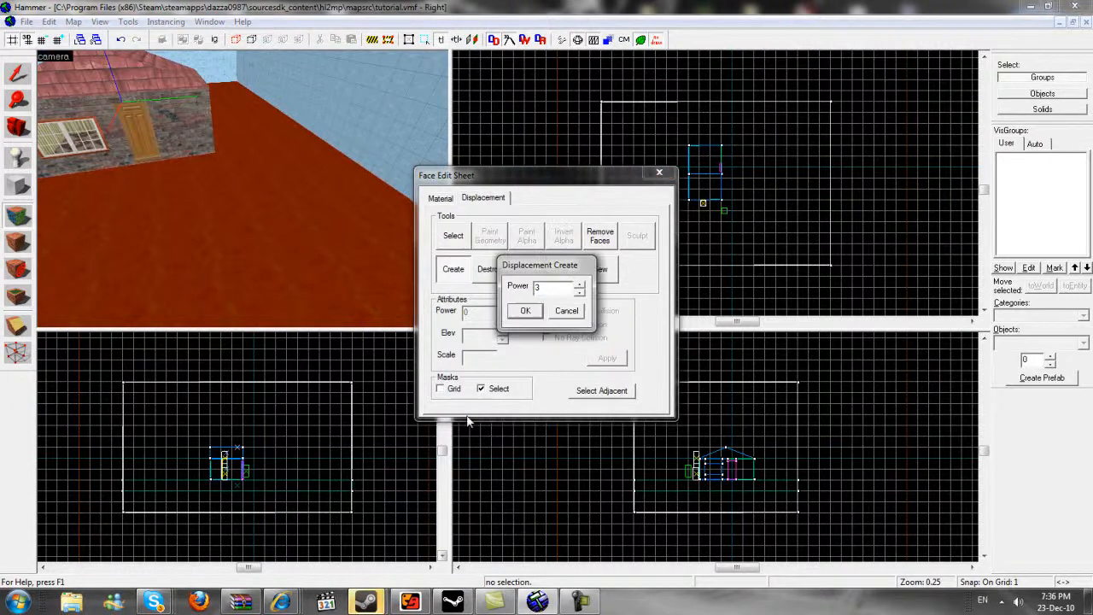
pyautogui.click(523, 311)
# Select the ground block and examine the displacement's triangle mesh around the house in face editing mode
pyautogui.scroll(-5, 359, 275)
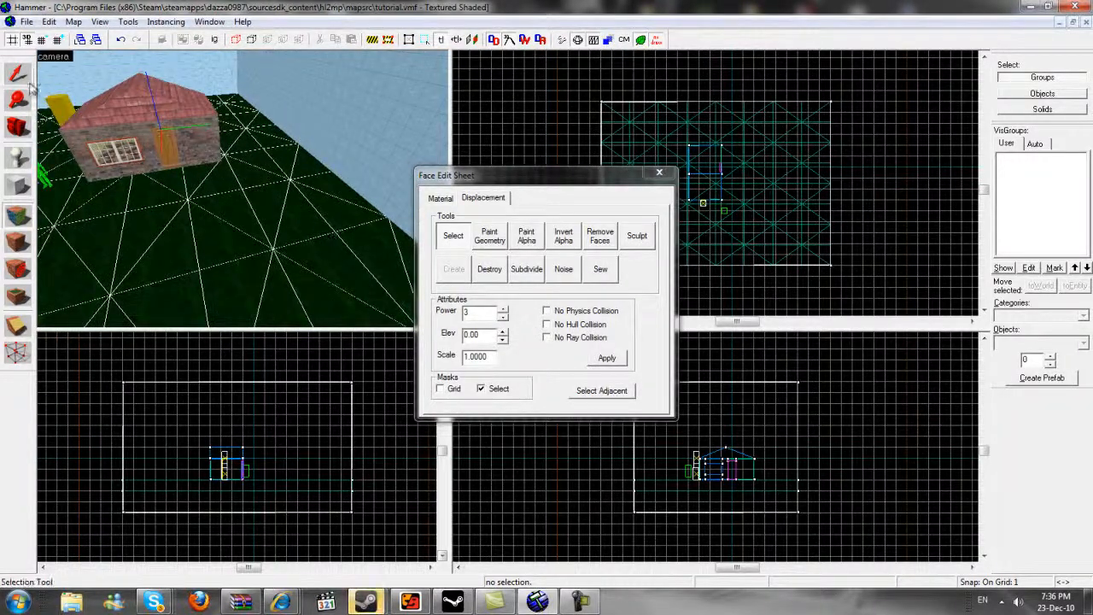
pyautogui.click(28, 85)
pyautogui.click(350, 271)
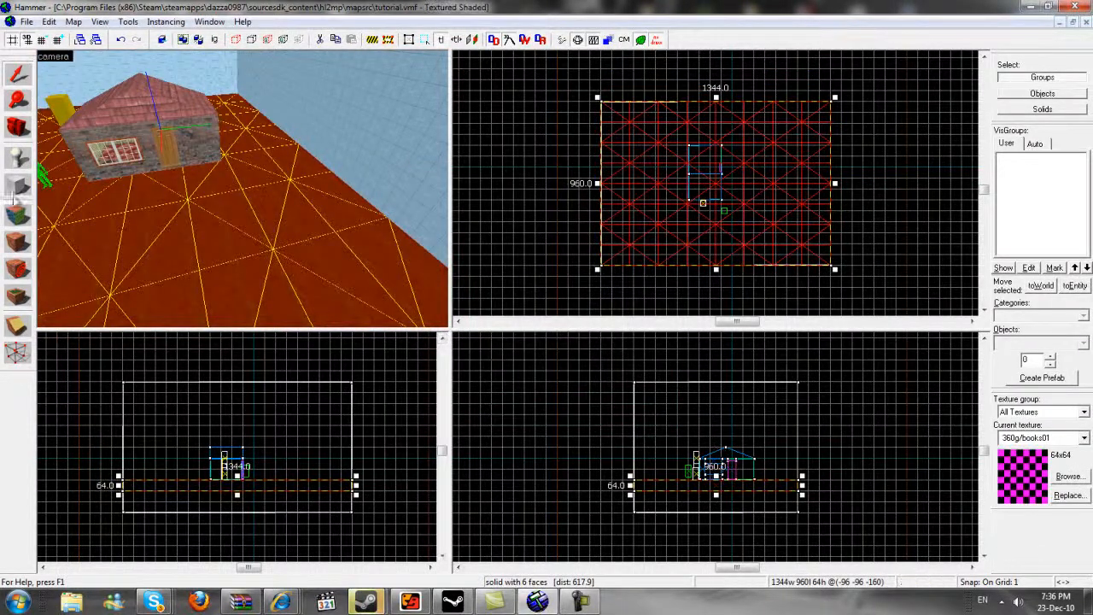
pyautogui.click(17, 213)
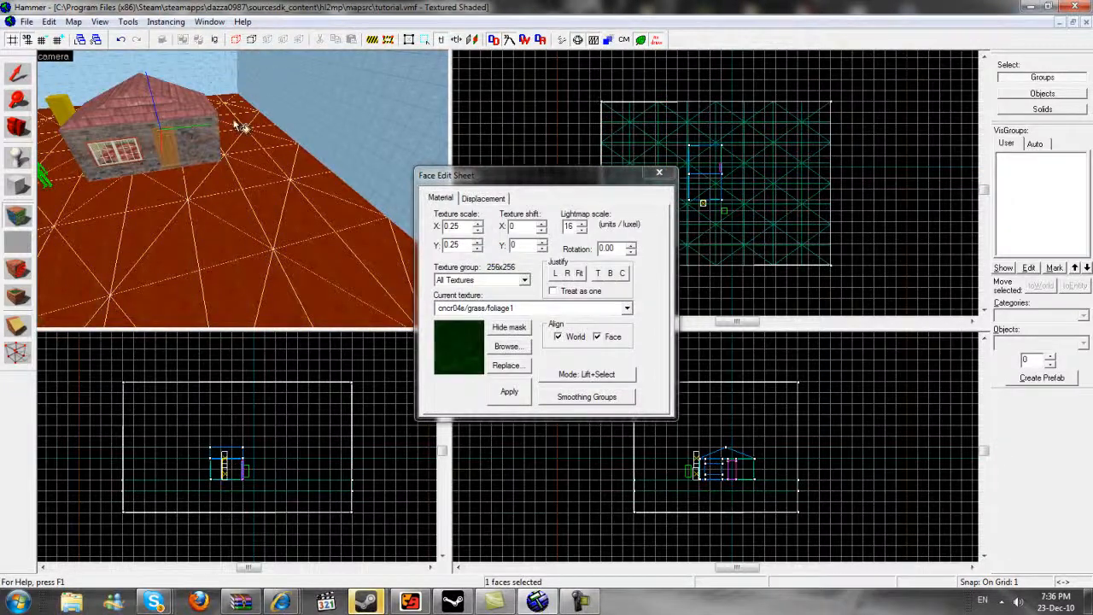
pyautogui.press('a')
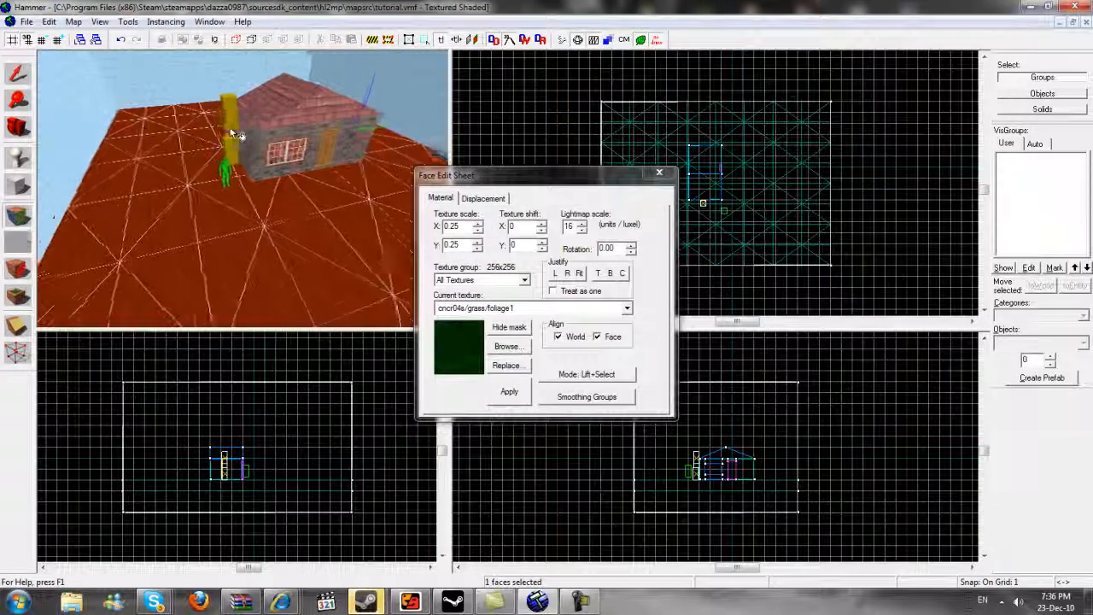
pyautogui.press('d')
pyautogui.press('w')
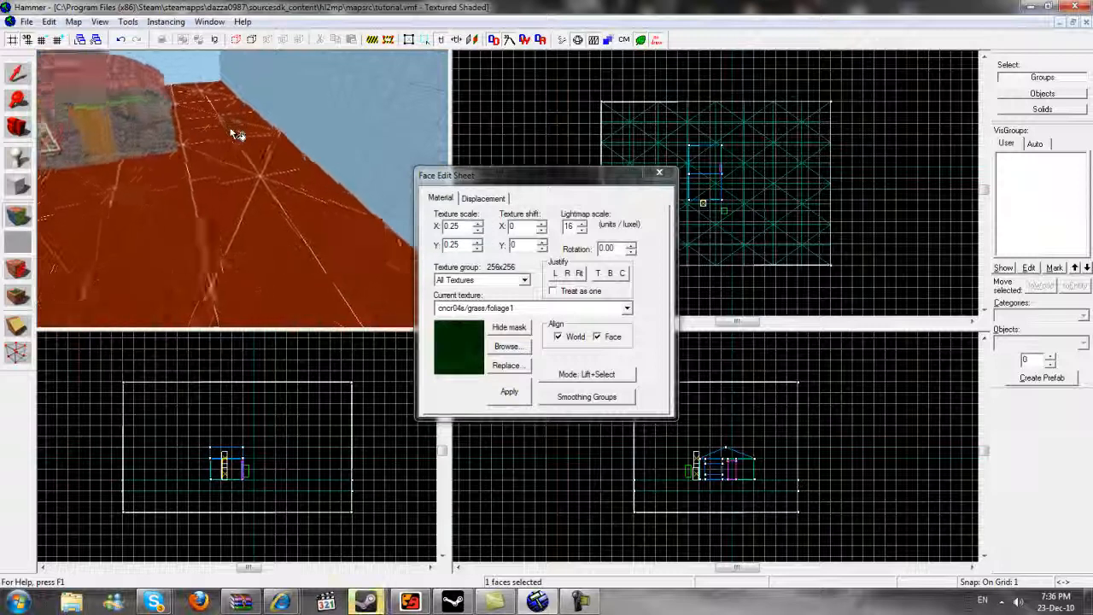
pyautogui.press('s')
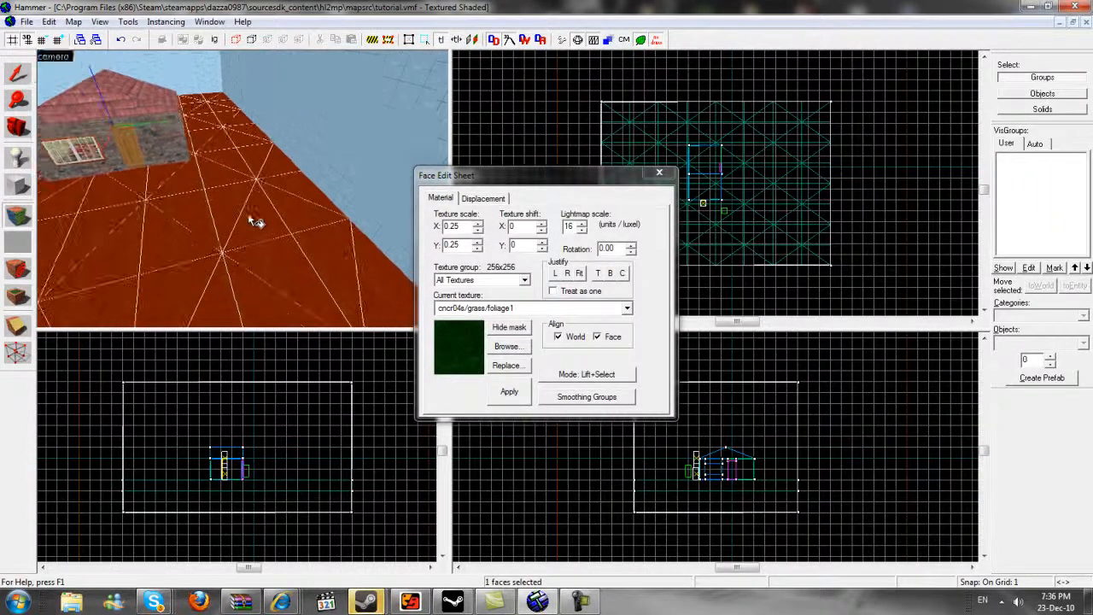
# Lower the ground beside the house into a pit with Paint Geometry, using Raise/Lower, distance 5 and radius 15
pyautogui.click(483, 198)
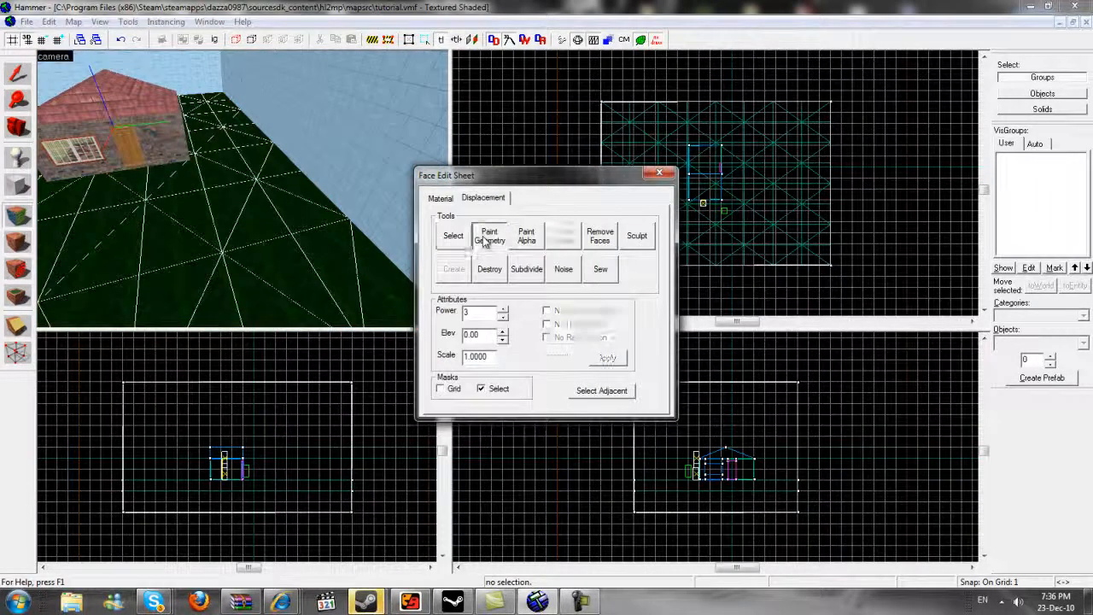
pyautogui.click(487, 240)
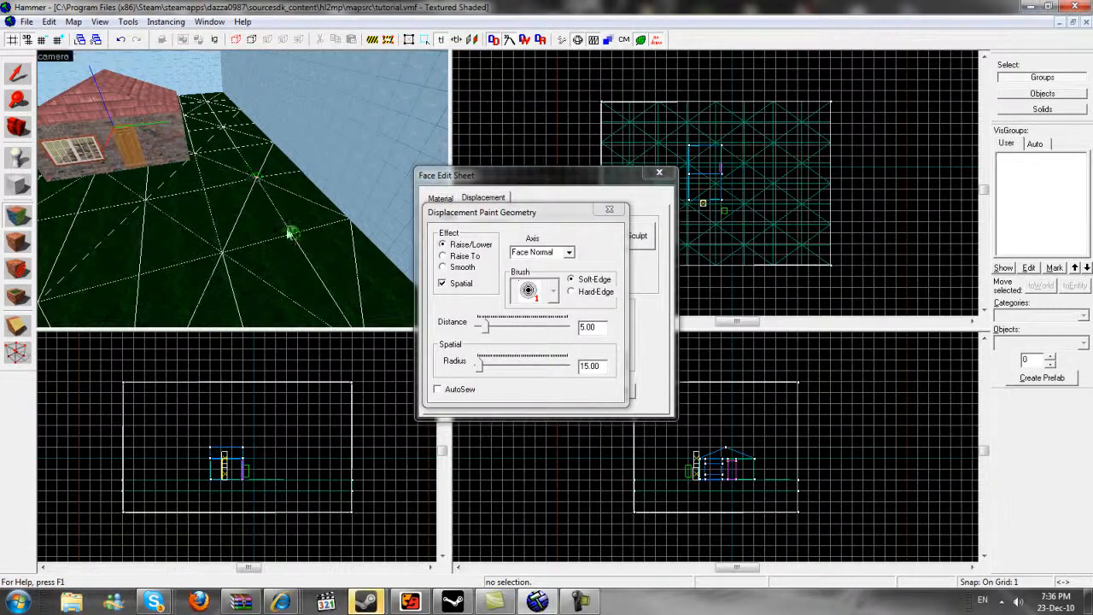
pyautogui.rightClick(298, 236)
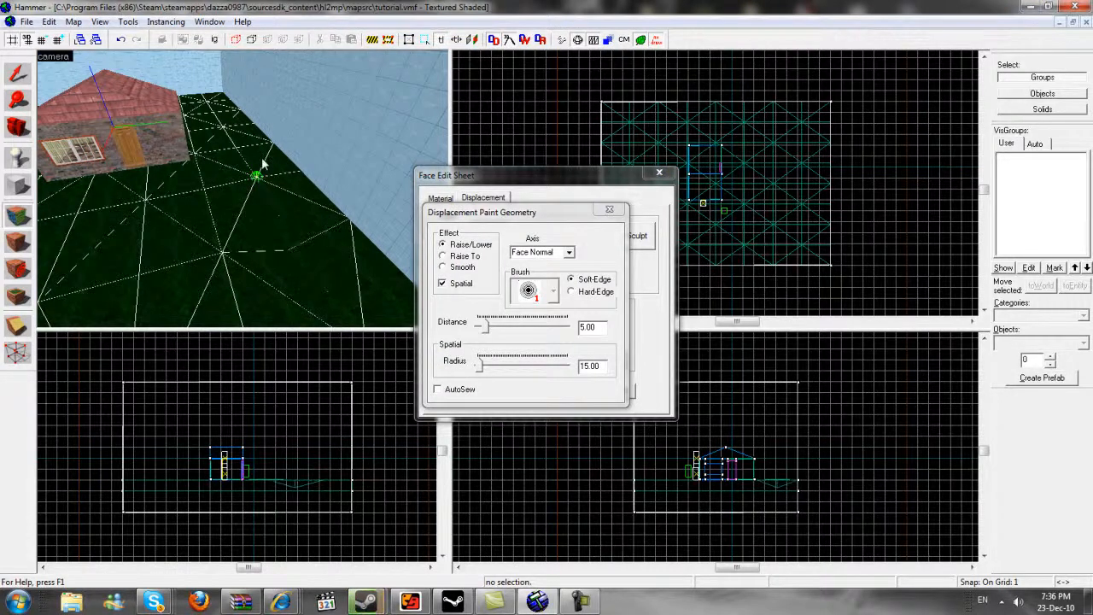
pyautogui.rightClick(260, 178)
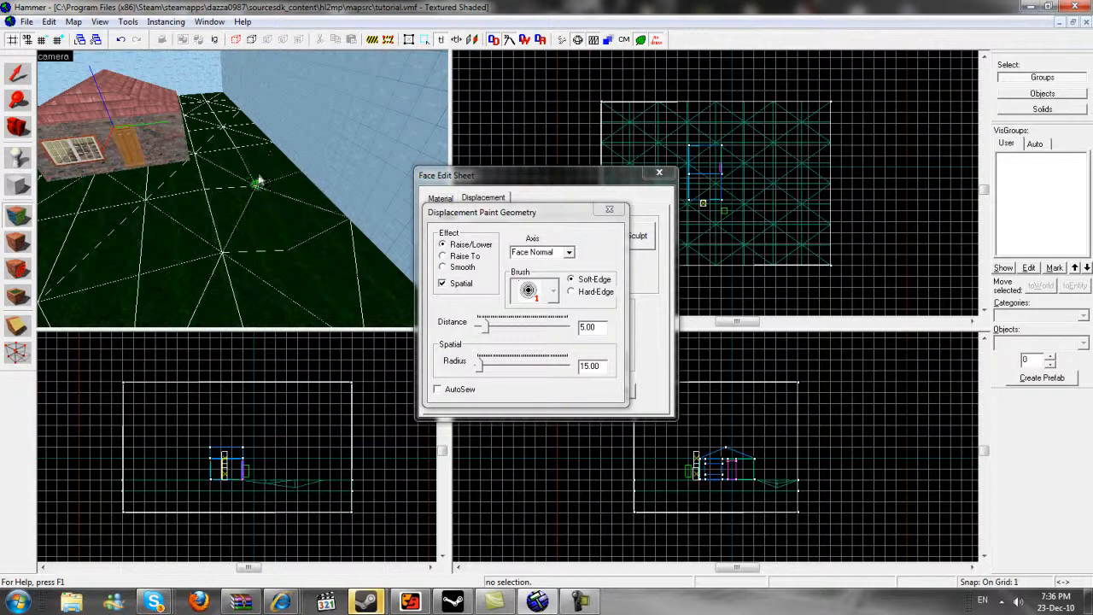
pyautogui.rightClick(208, 224)
pyautogui.rightClick(224, 259)
pyautogui.rightClick(226, 266)
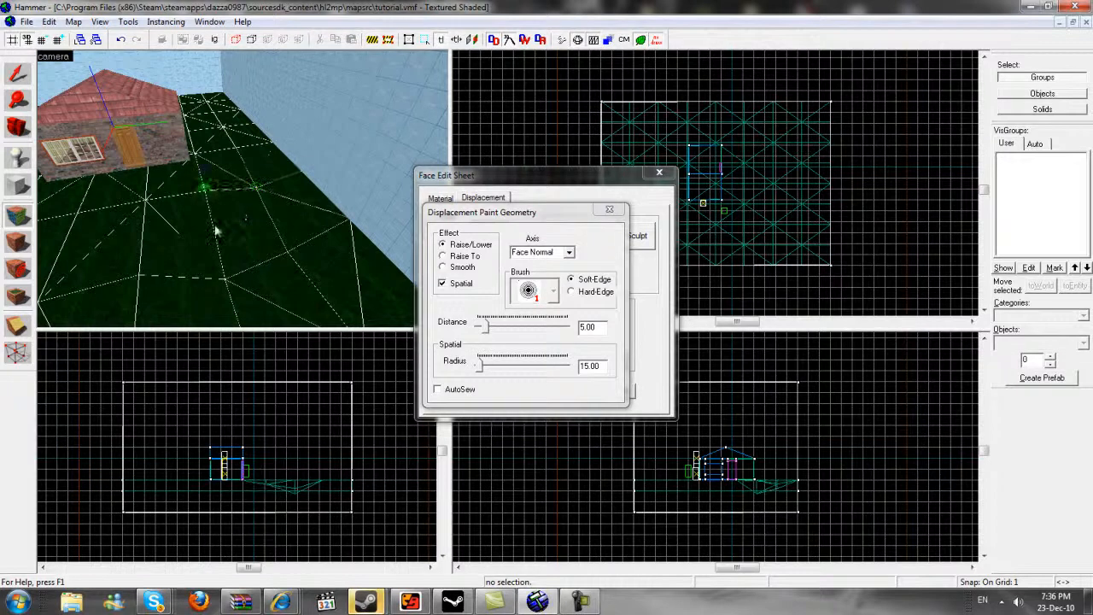
pyautogui.scroll(-5, 279, 293)
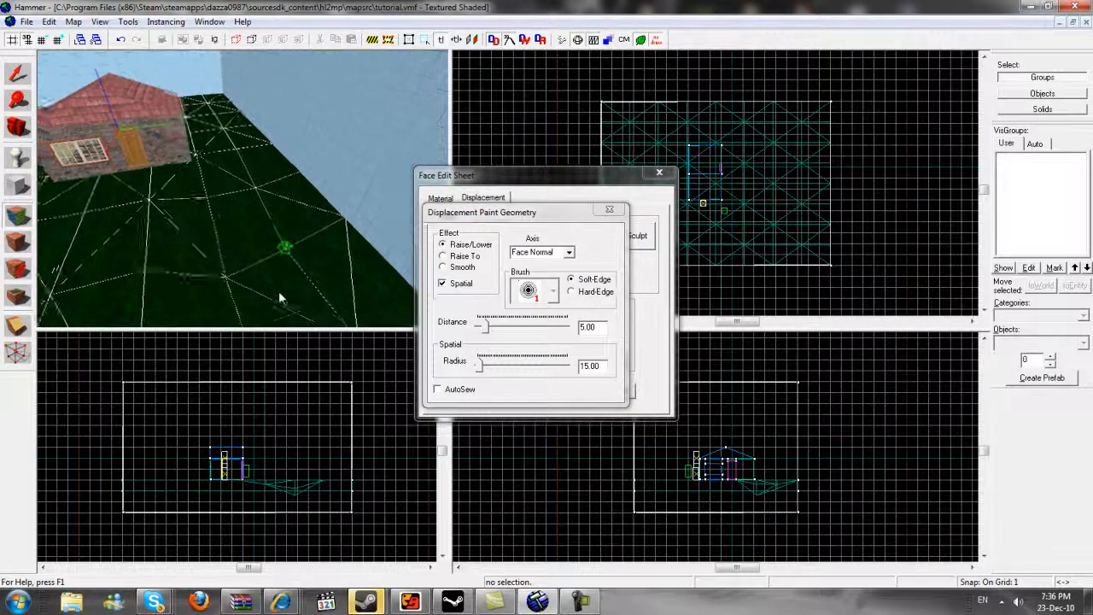
pyautogui.scroll(2, 283, 293)
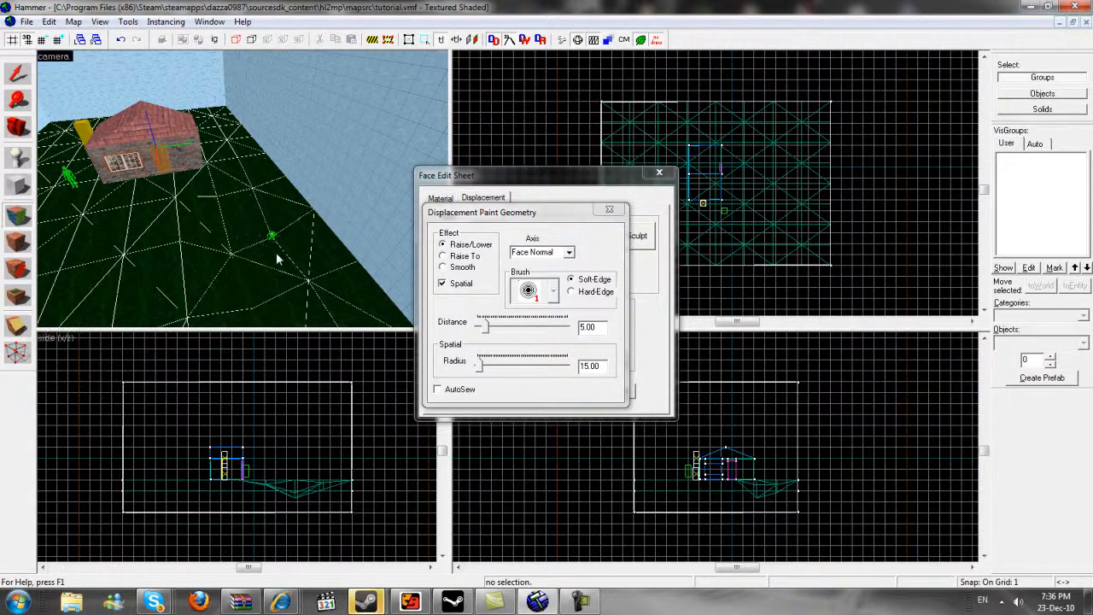
pyautogui.click(18, 128)
pyautogui.press('z')
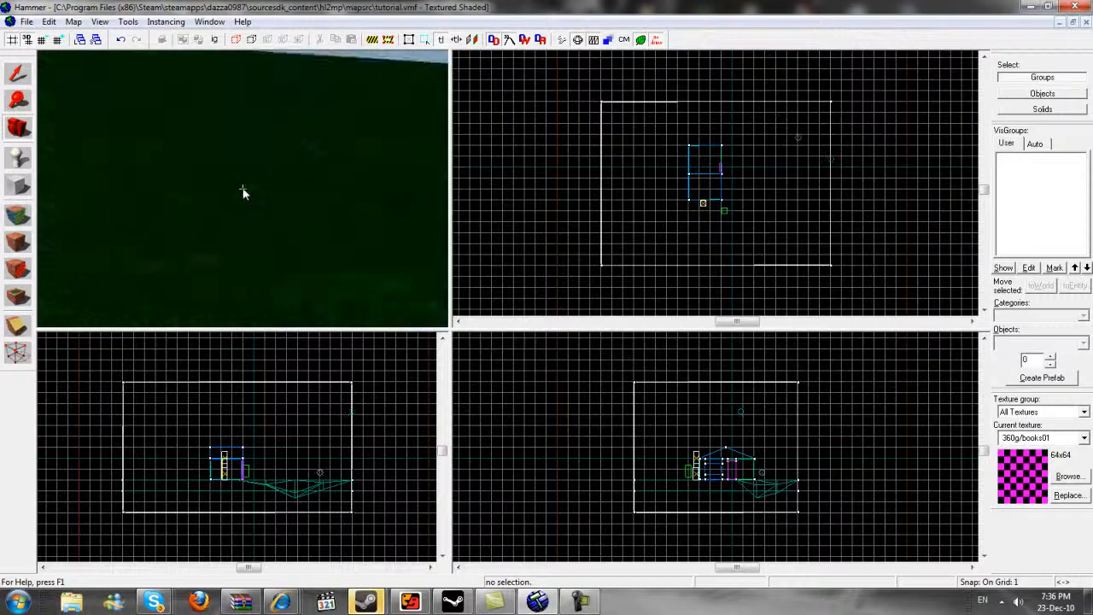
pyautogui.press('s')
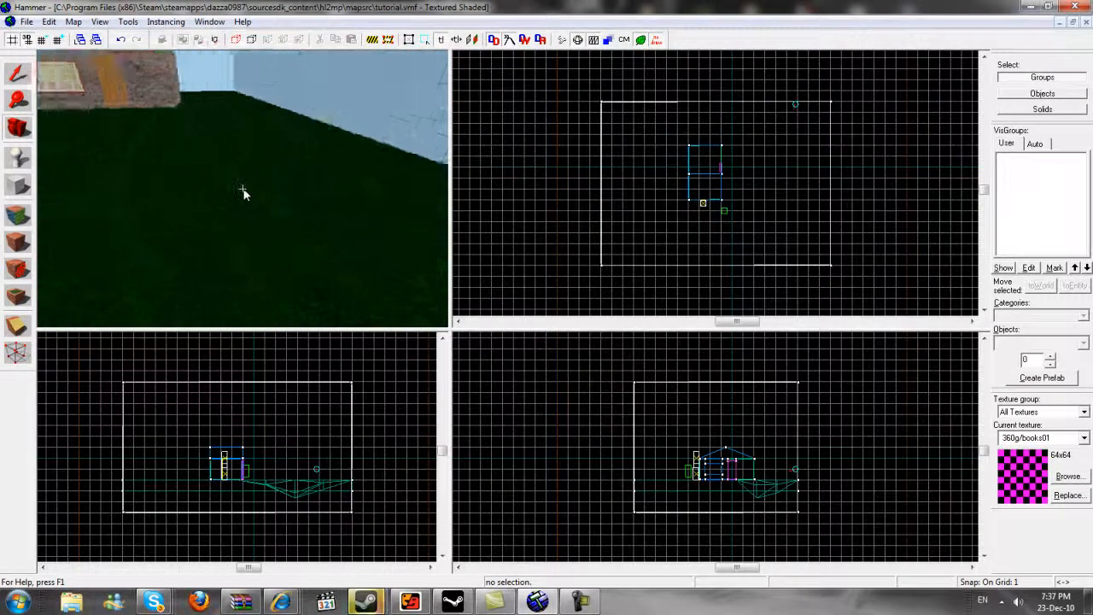
pyautogui.press('s')
pyautogui.press('z')
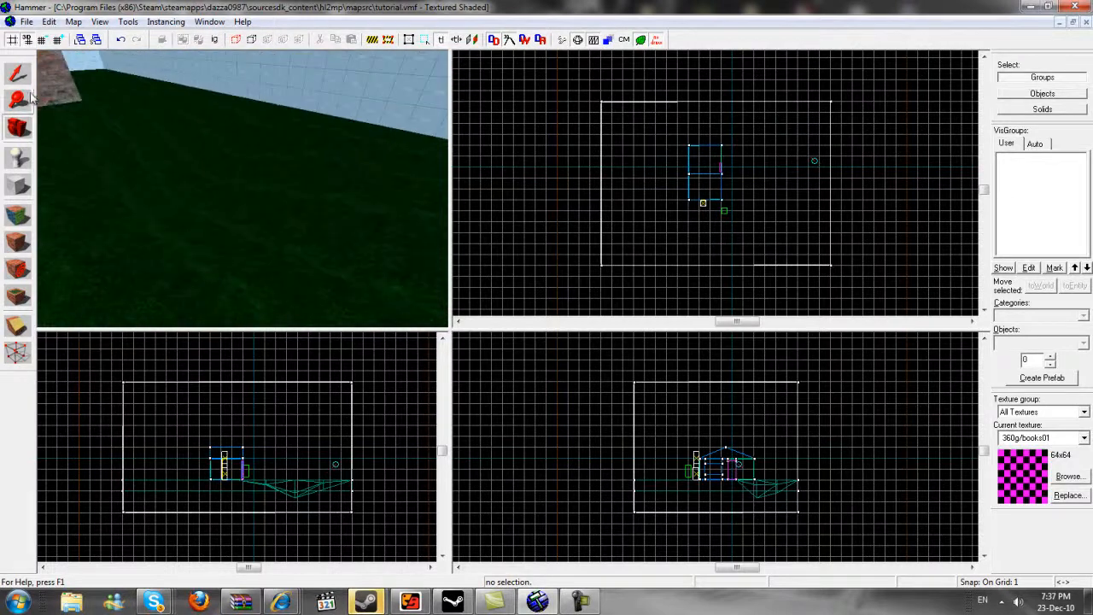
# Select the grass ground block beside the house
pyautogui.click(244, 217)
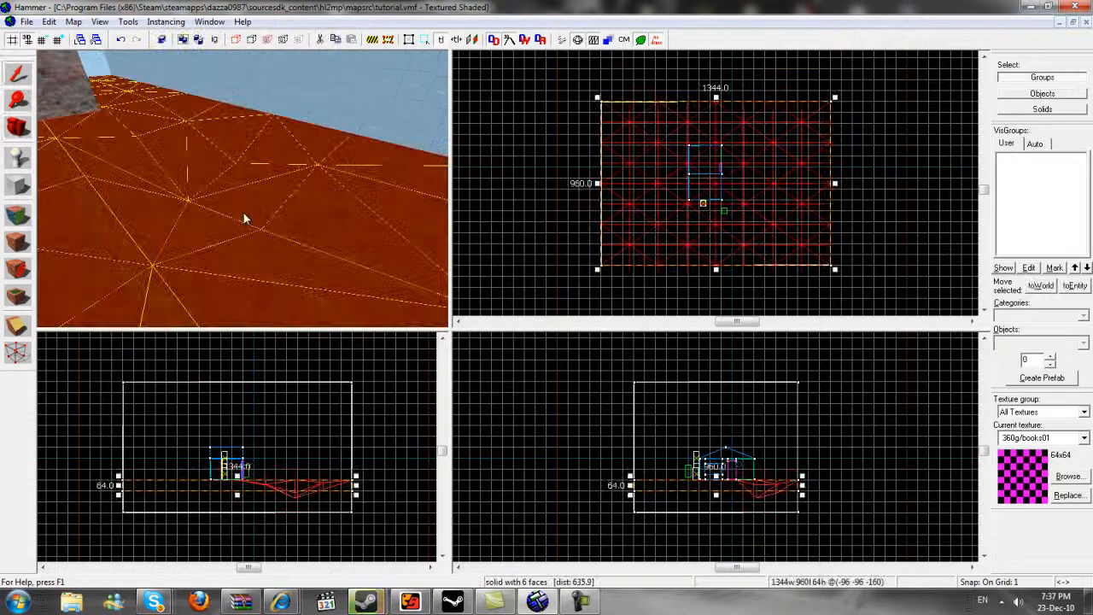
pyautogui.click(16, 129)
pyautogui.click(23, 186)
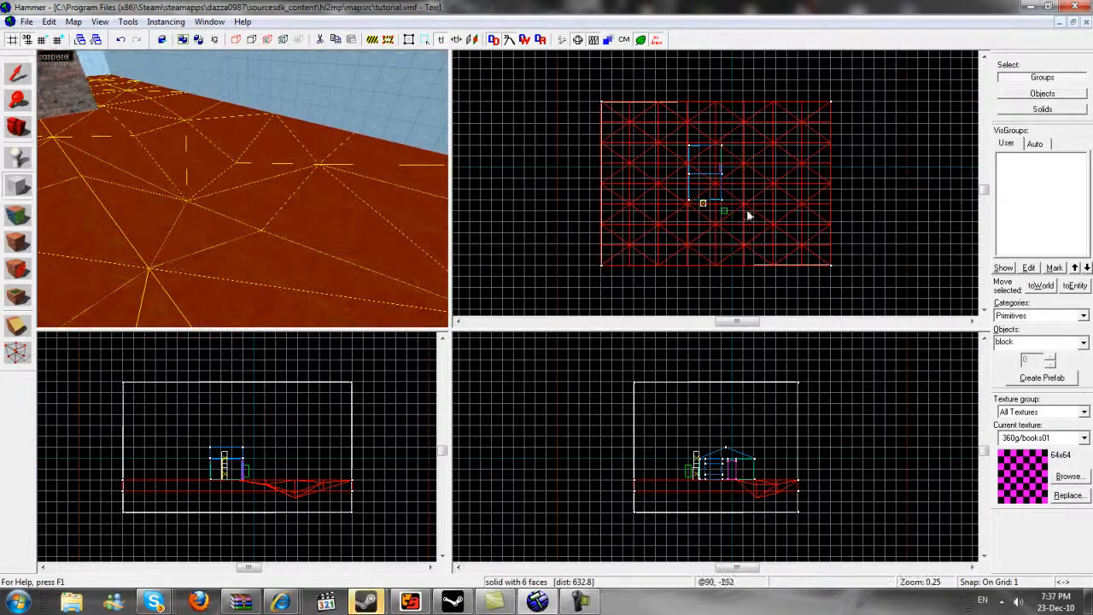
pyautogui.click(17, 74)
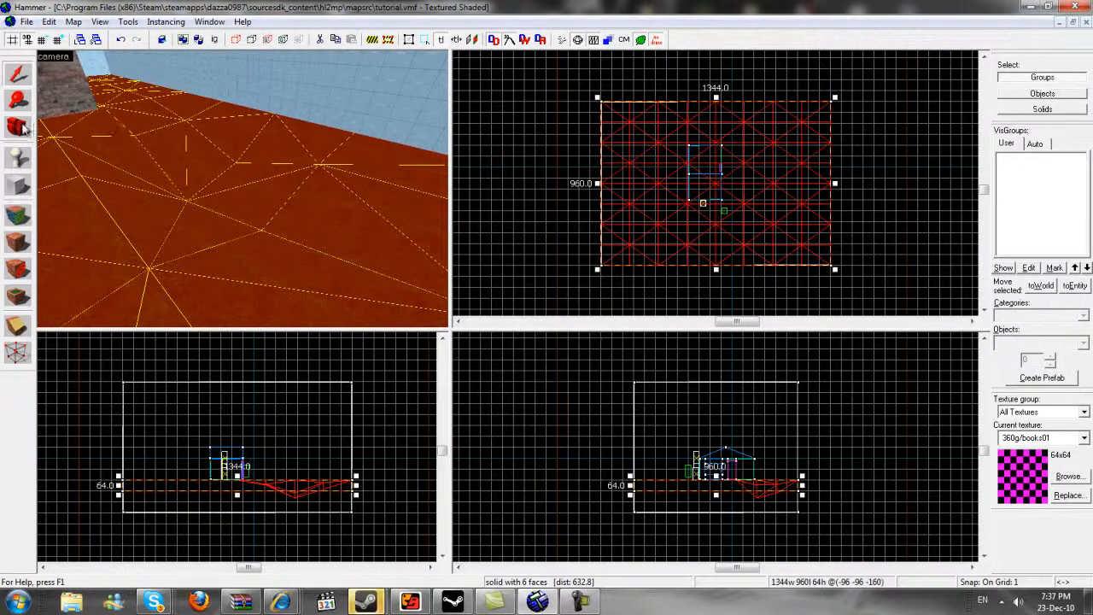
pyautogui.click(98, 171)
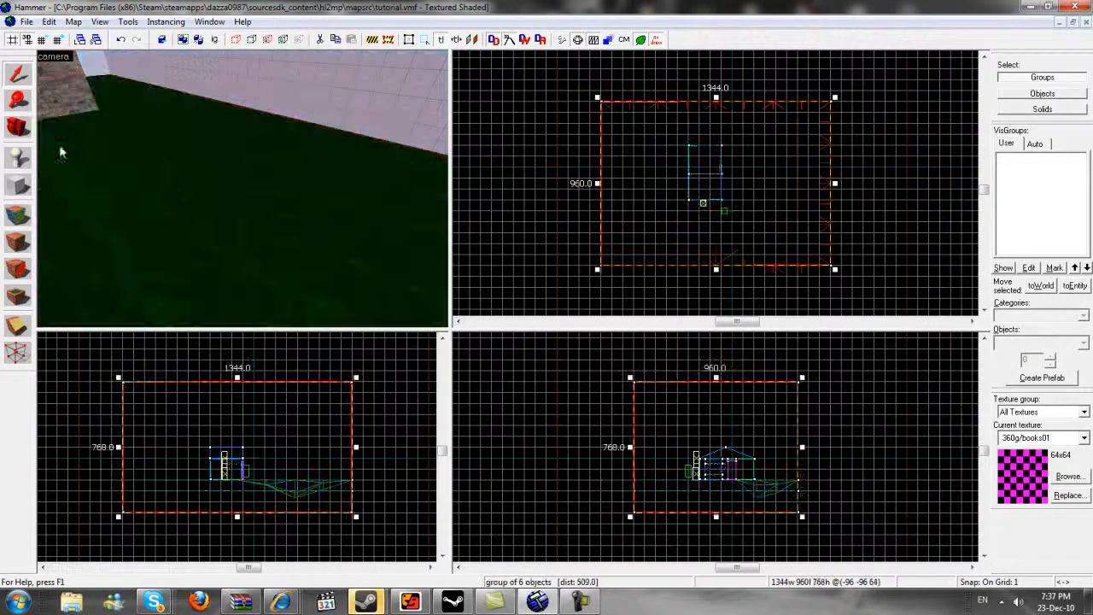
pyautogui.click(78, 222)
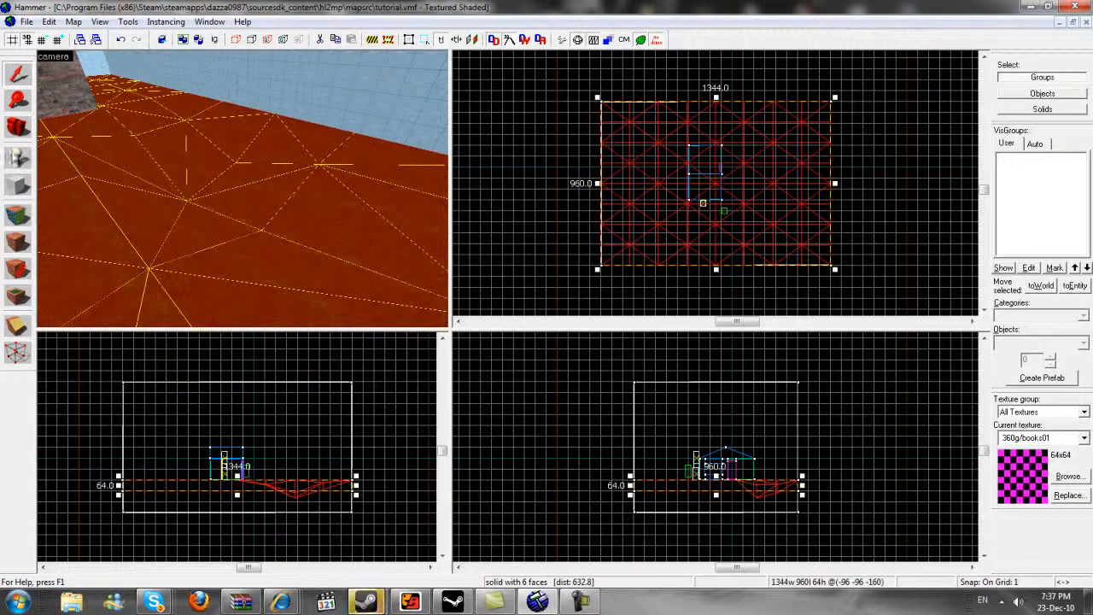
# Outline a new block over the pit beside the house, about 536 by 392 units and 64 high
pyautogui.click(18, 184)
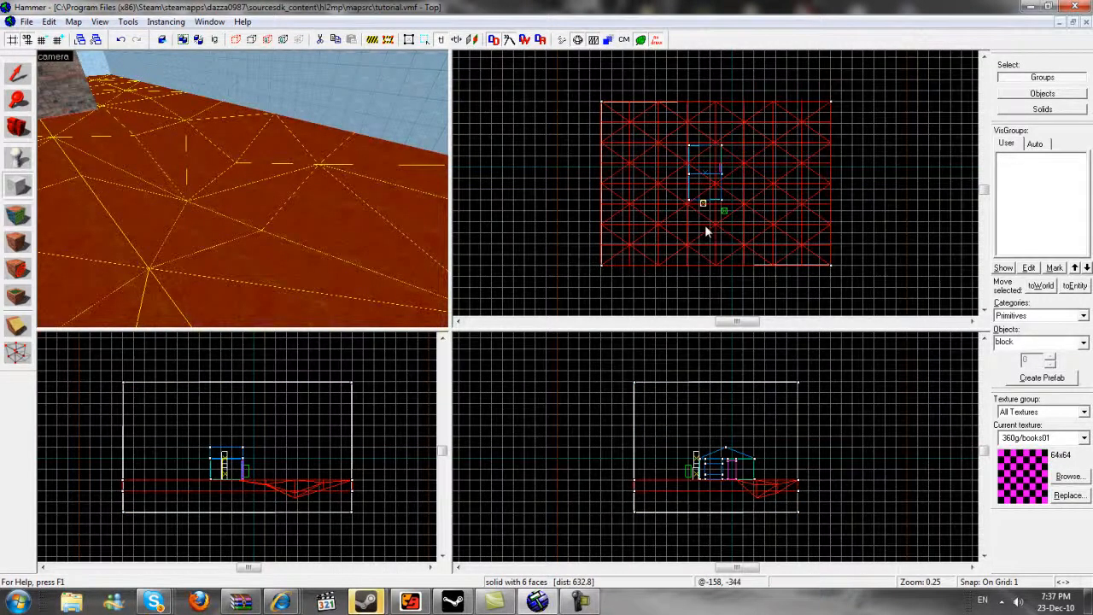
pyautogui.scroll(-8, 155, 229)
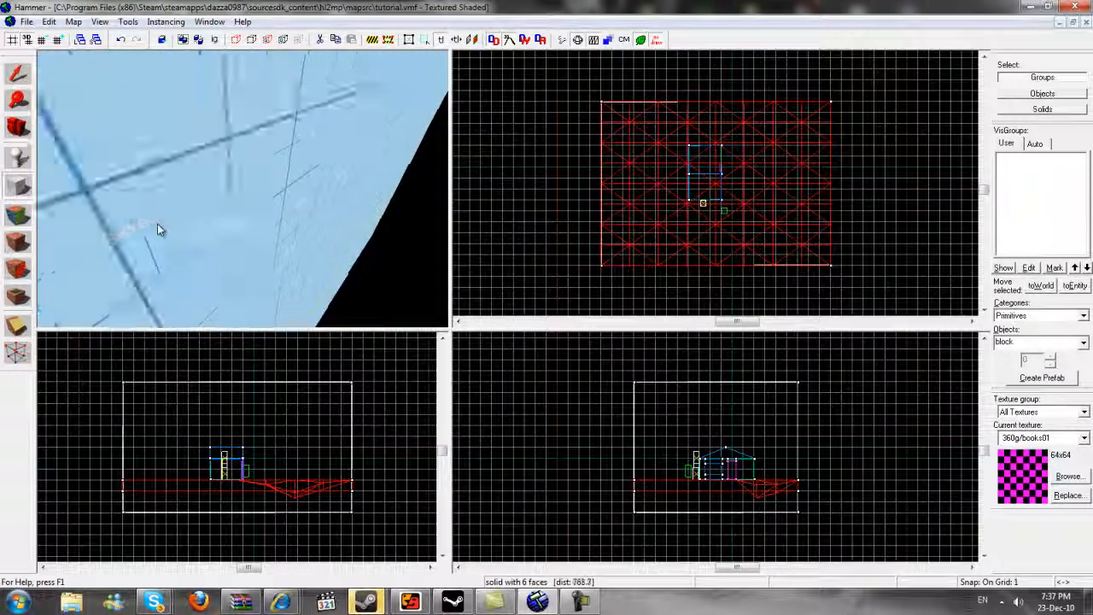
pyautogui.scroll(3, 157, 226)
pyautogui.scroll(1, 159, 229)
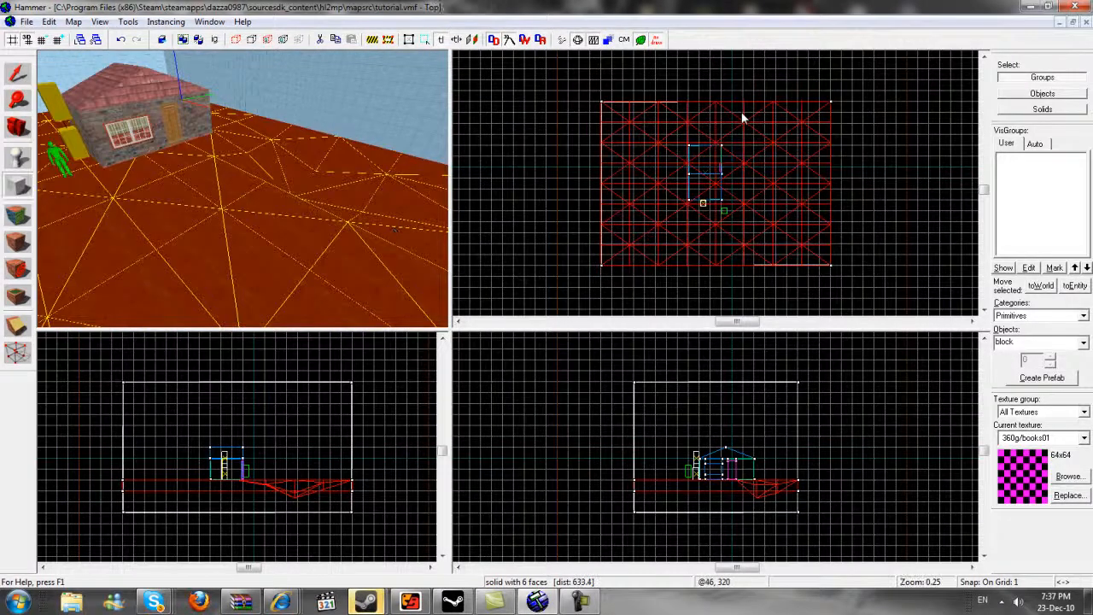
pyautogui.moveTo(730, 115); pyautogui.dragTo(825, 180)
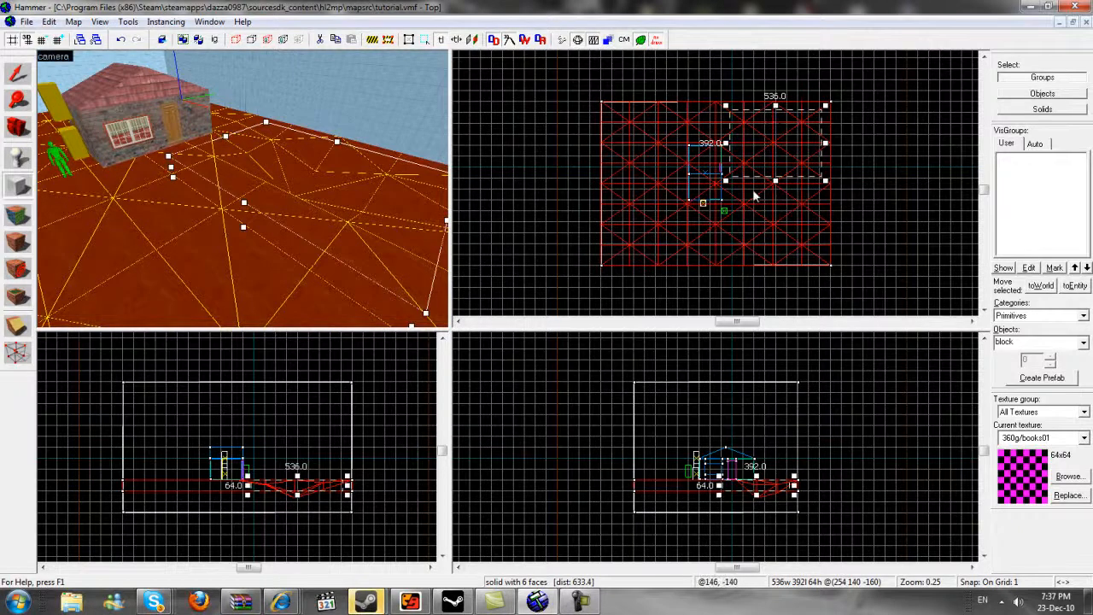
# Shift the block outline closer to the outer wall and stretch its 392-unit side to 395 units to meet the wall
pyautogui.scroll(1, 649, 253)
pyautogui.scroll(1, 642, 252)
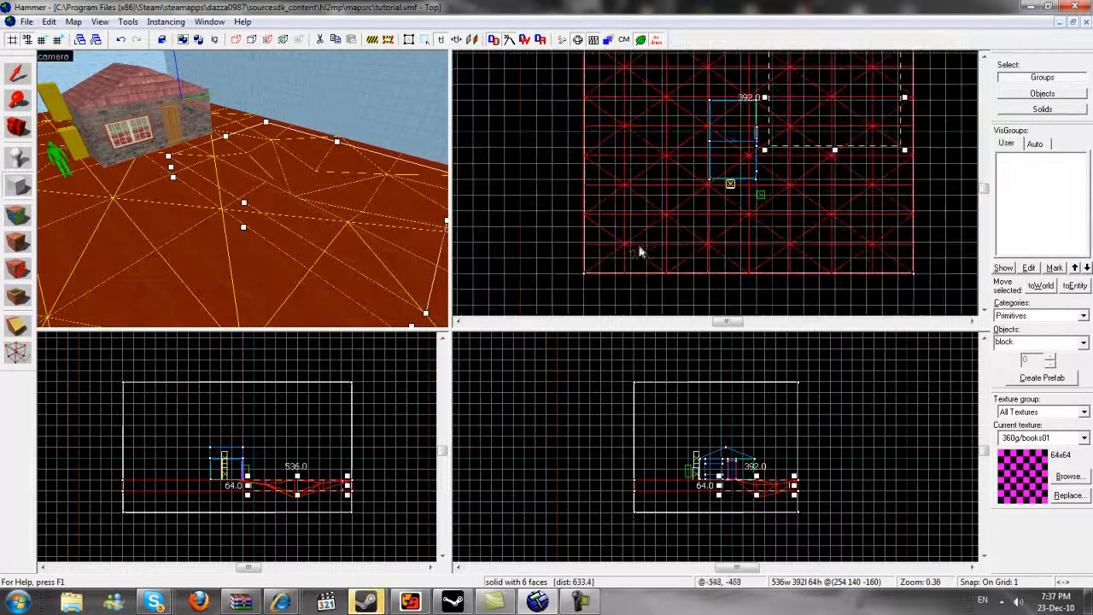
pyautogui.scroll(12, 758, 491)
pyautogui.scroll(-6, 759, 491)
pyautogui.moveTo(761, 497); pyautogui.dragTo(790, 500)
pyautogui.scroll(13, 867, 510)
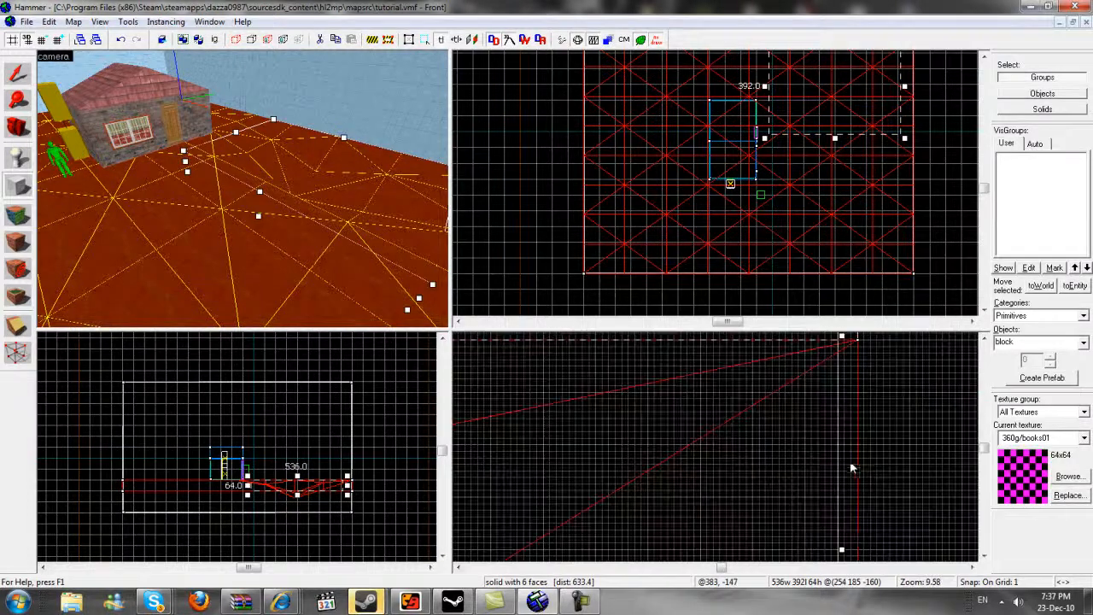
pyautogui.moveTo(842, 551); pyautogui.dragTo(865, 551)
# Extend the block outline downward to a height of 113 units, past the lowest point of the pit
pyautogui.scroll(-6, 708, 464)
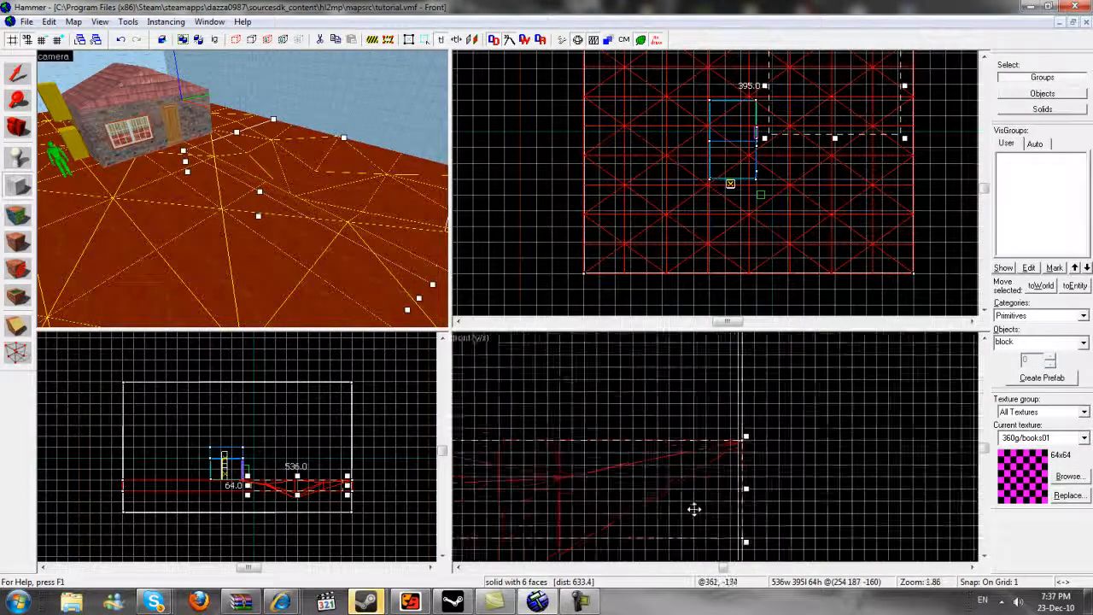
pyautogui.scroll(-3, 708, 469)
pyautogui.scroll(-2, 680, 508)
pyautogui.moveTo(704, 503); pyautogui.dragTo(720, 538)
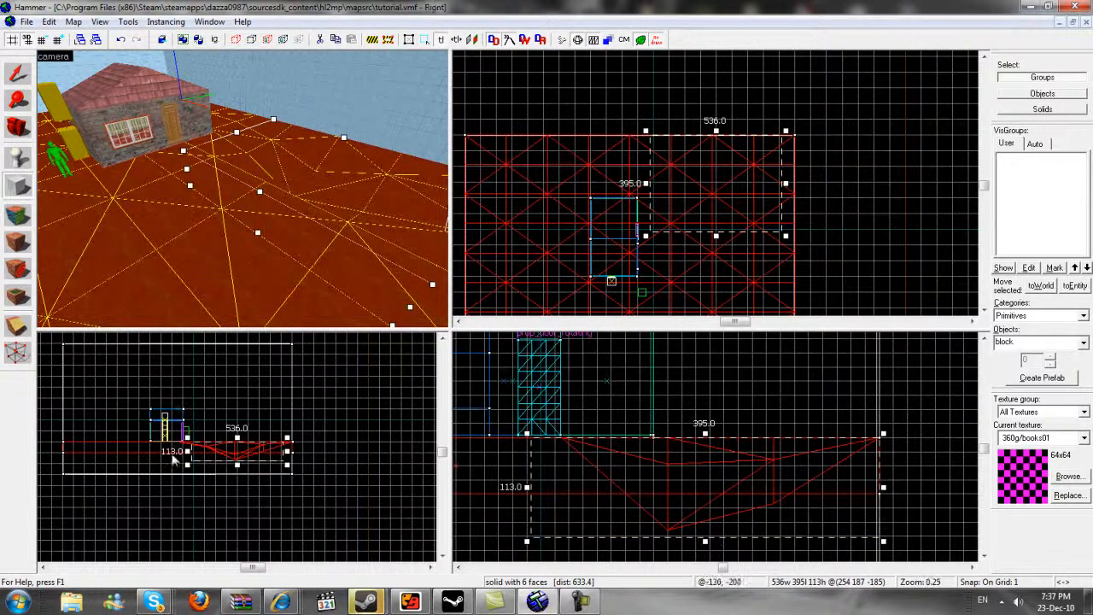
pyautogui.scroll(5, 203, 465)
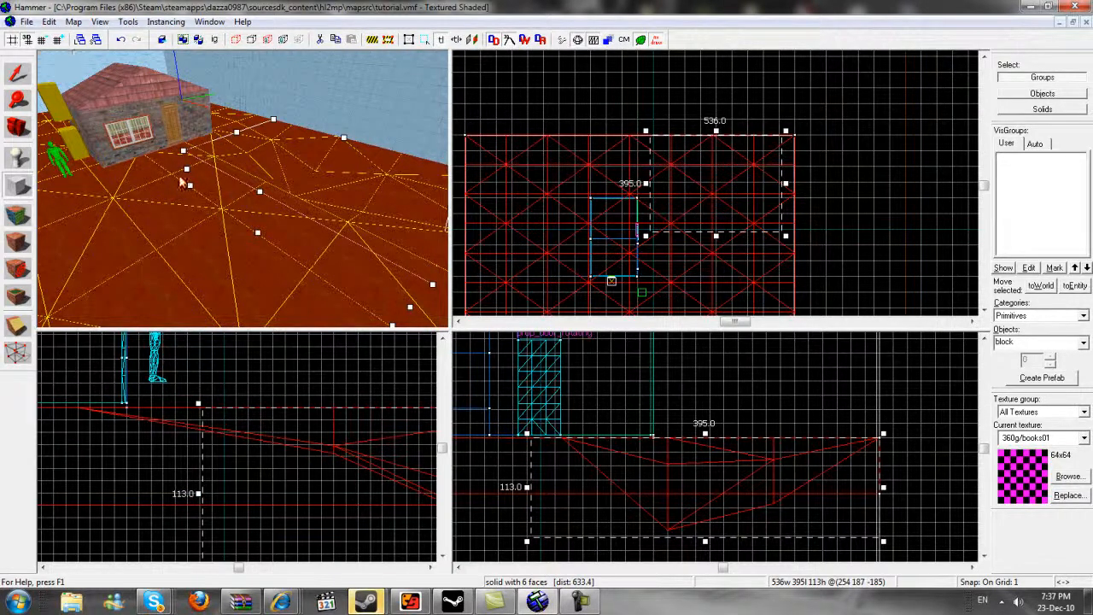
# Choose the tools/toolsnodraw texture, filtering by nodraw, and create the outlined block over the pit
pyautogui.click(1068, 477)
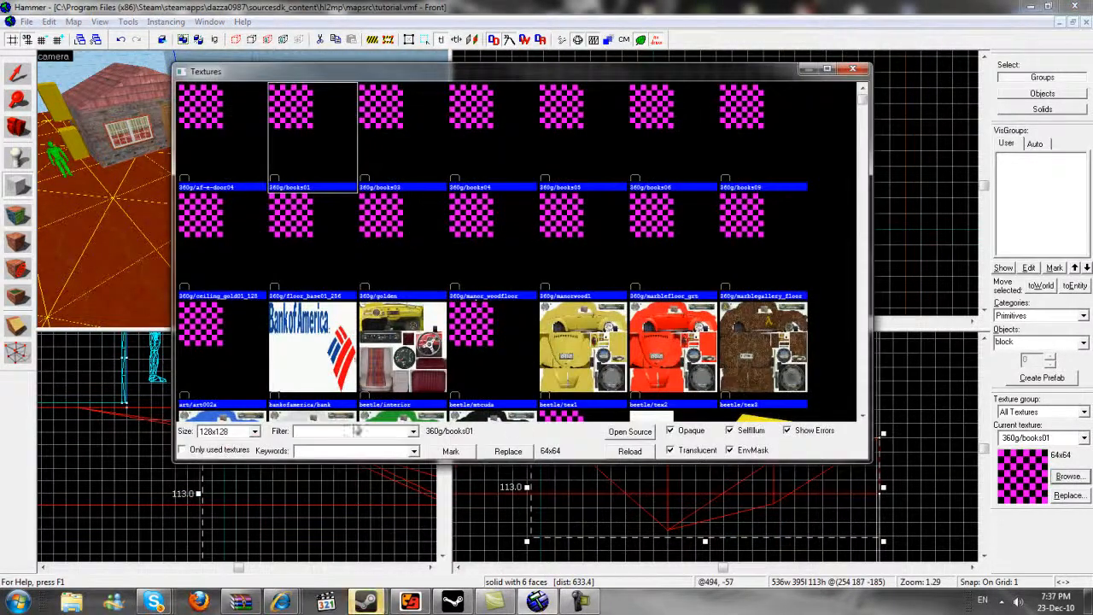
pyautogui.moveTo(365, 79); pyautogui.dragTo(450, 93)
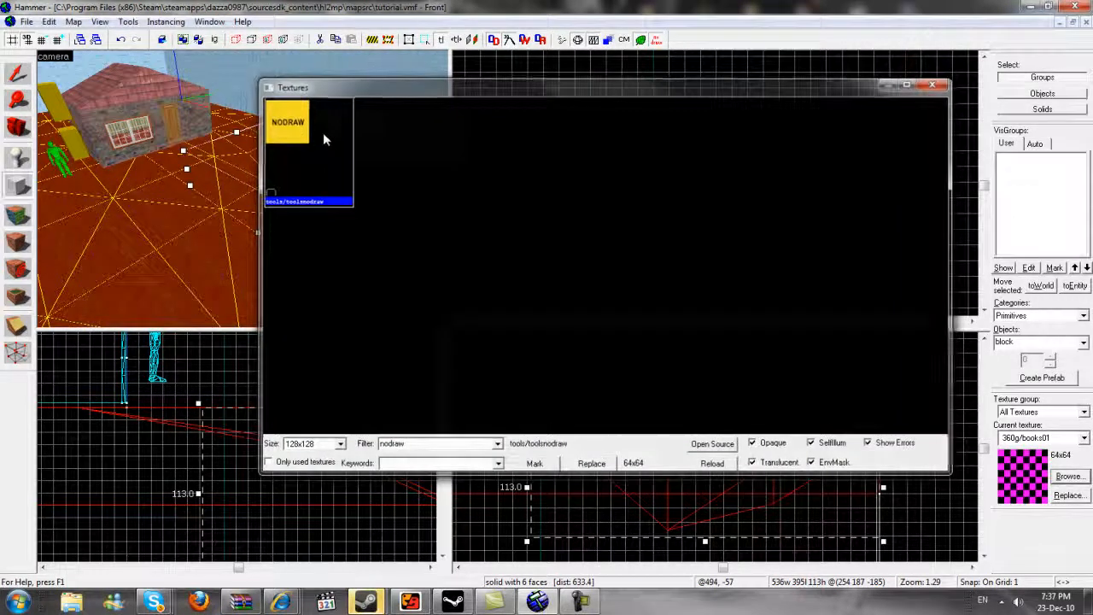
pyautogui.doubleClick(322, 132)
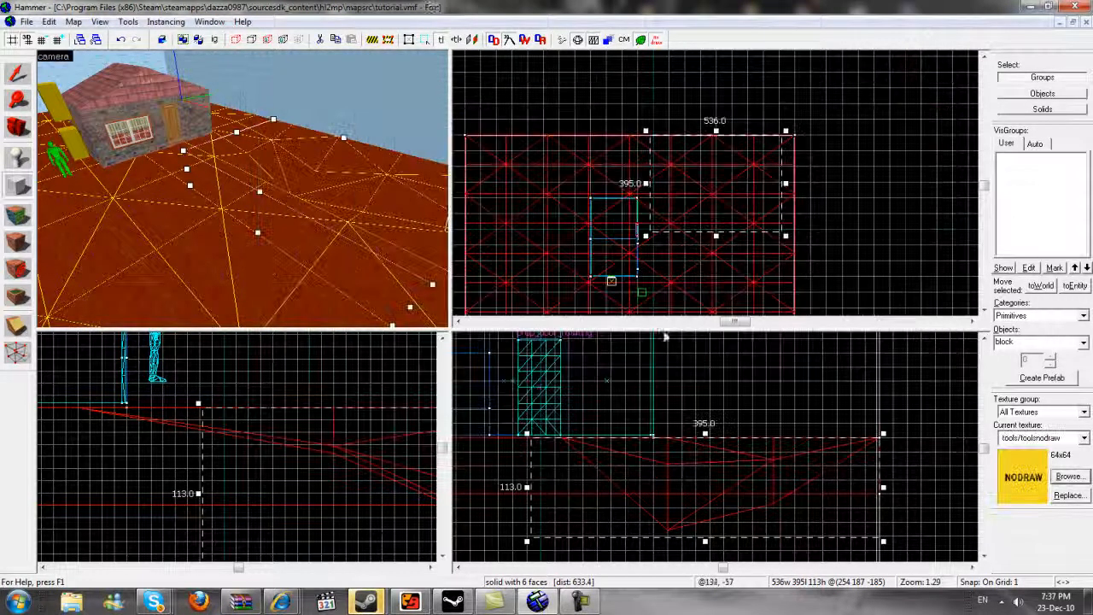
pyautogui.press('Return')
pyautogui.scroll(1, 581, 305)
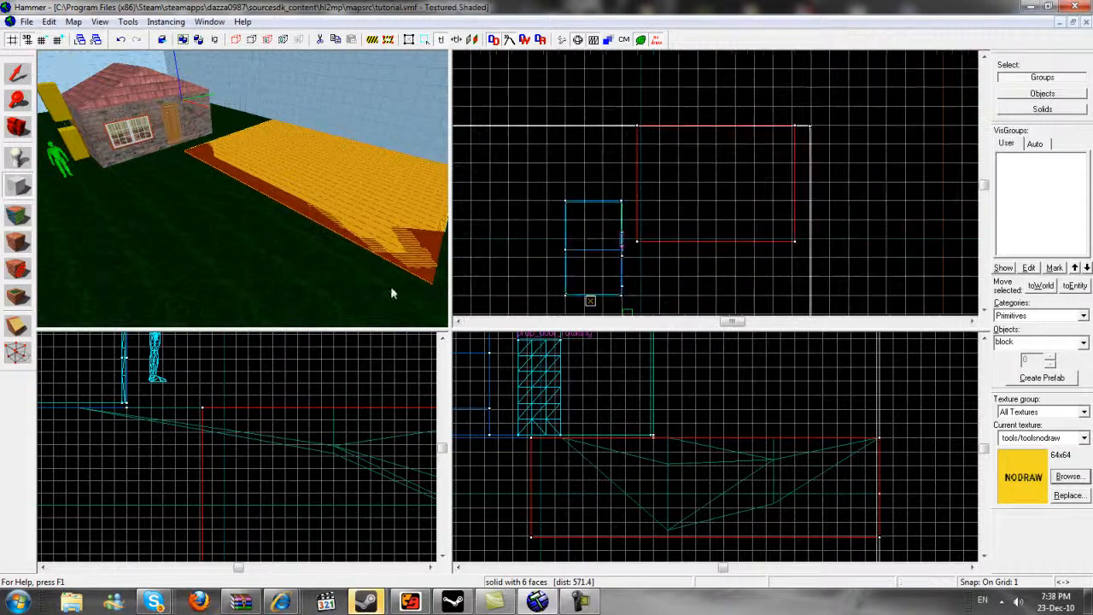
pyautogui.scroll(5, 313, 173)
pyautogui.moveTo(312, 172); pyautogui.dragTo(215, 143)
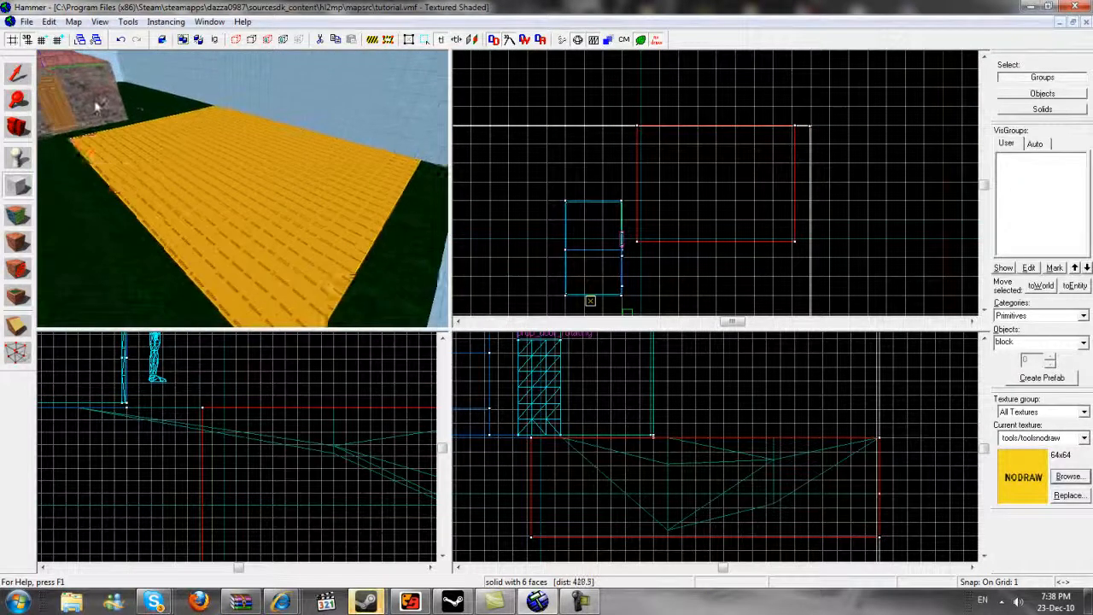
# Lower the nodraw block by about 11 units so its upper face sits just below ground level
pyautogui.click(17, 74)
pyautogui.moveTo(659, 488); pyautogui.dragTo(661, 498)
pyautogui.press('a')
pyautogui.click(374, 288)
pyautogui.click(287, 169)
pyautogui.press('w')
pyautogui.press('a')
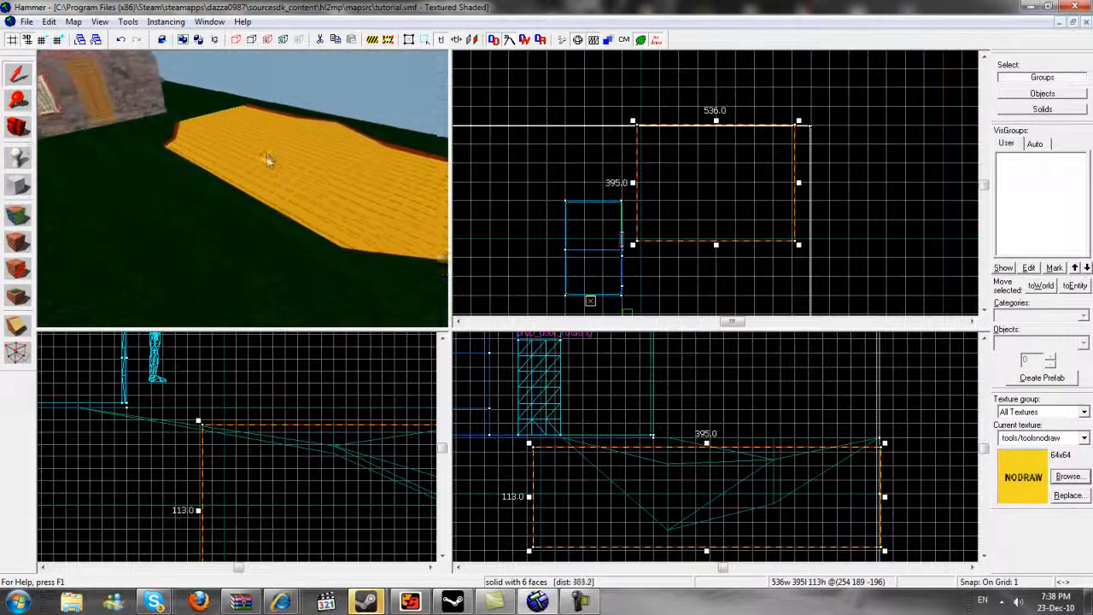
pyautogui.press('s')
# Select the grass ground's displacement face and apply a displacement power of 4
pyautogui.click(220, 210)
pyautogui.press('w')
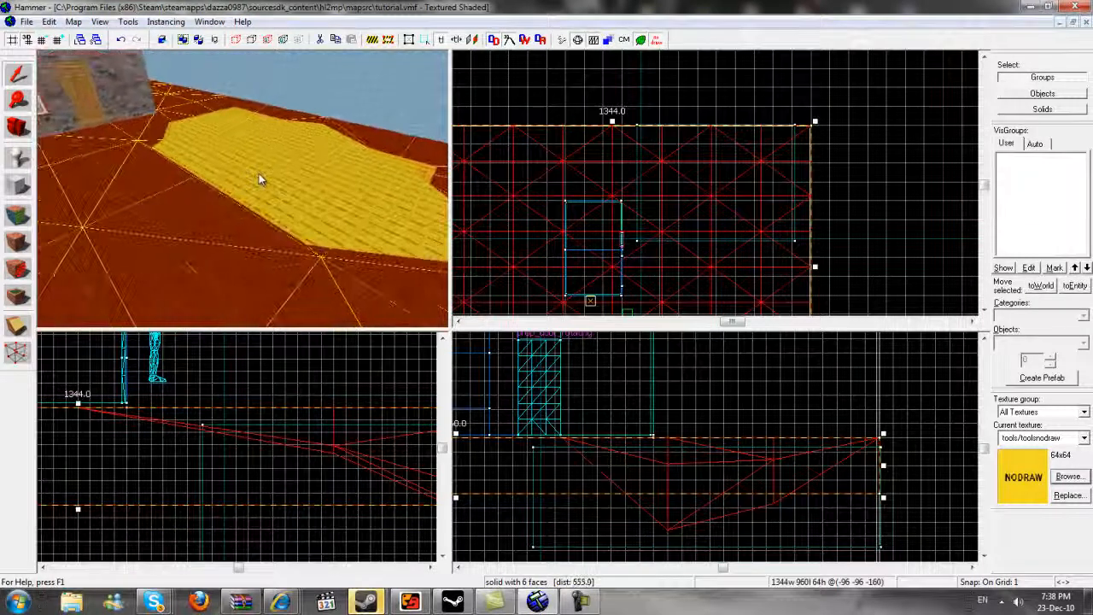
pyautogui.press('s')
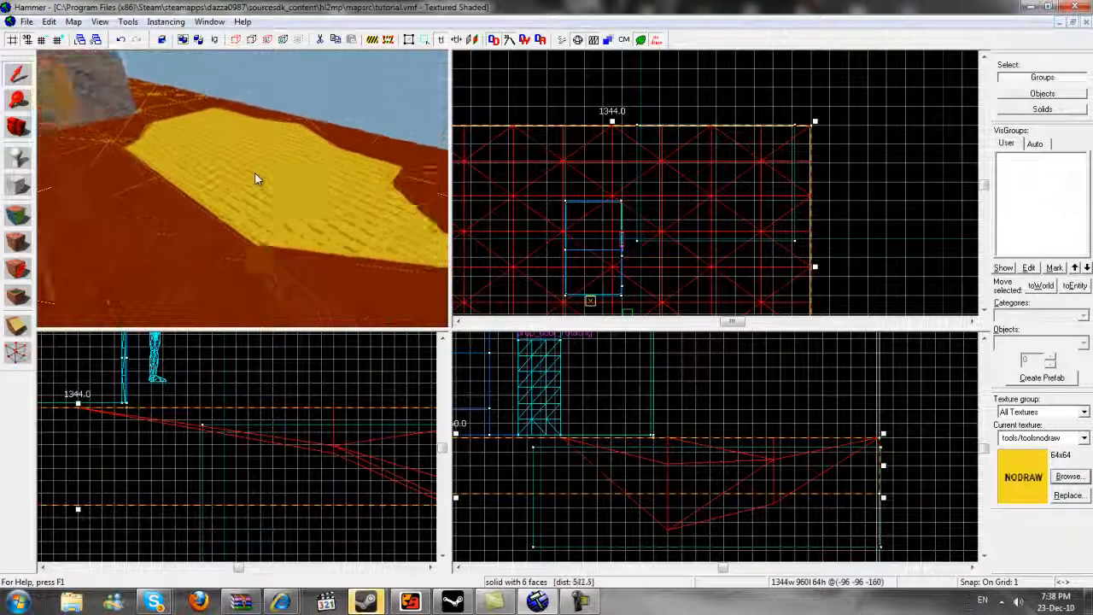
pyautogui.press('d')
pyautogui.press('w')
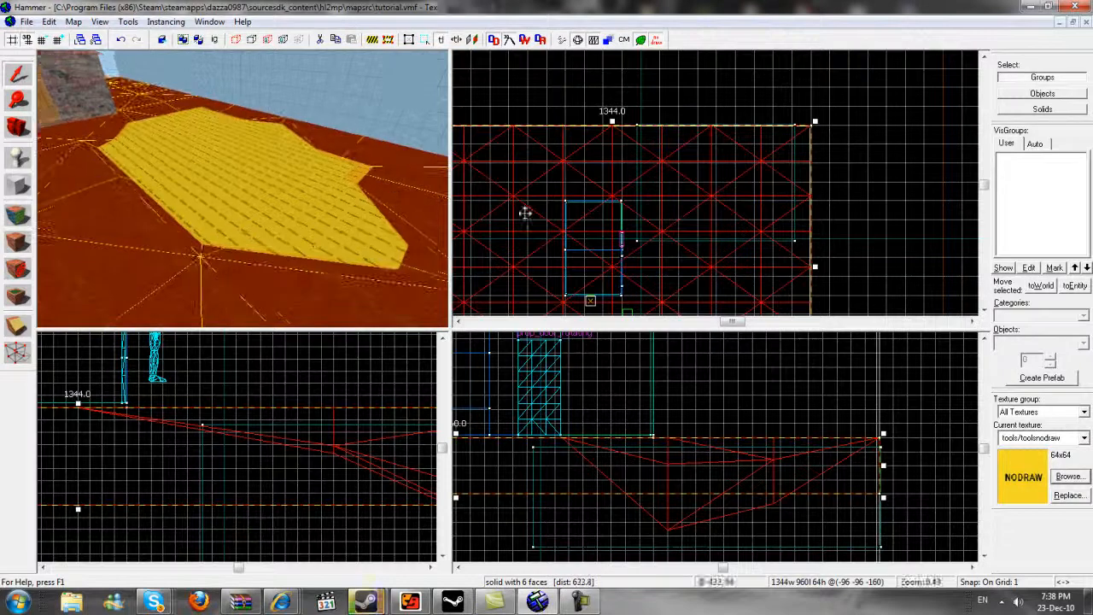
pyautogui.click(17, 214)
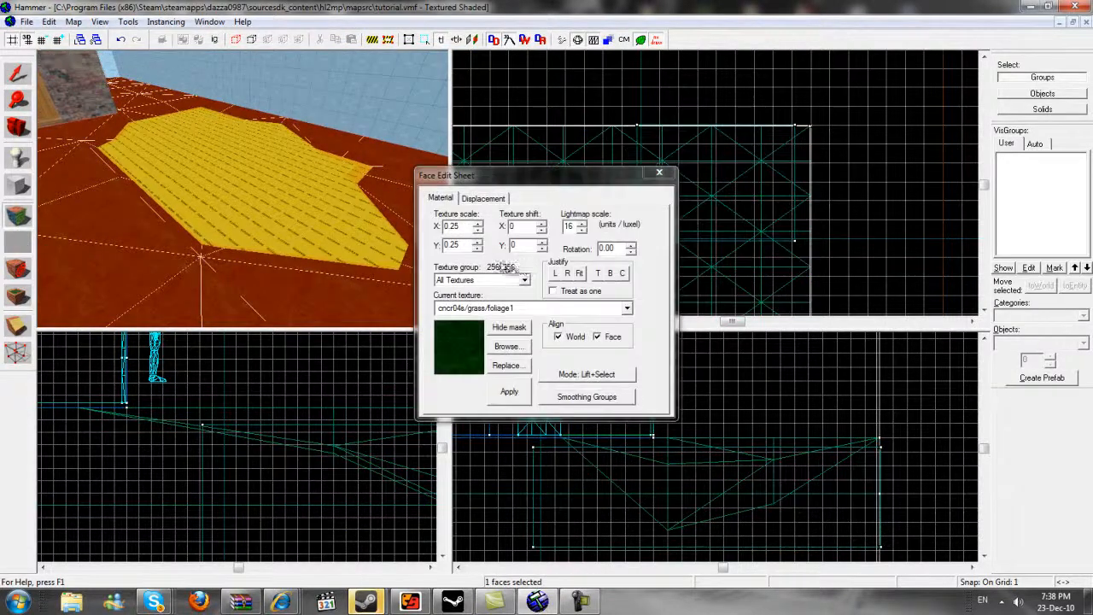
pyautogui.click(484, 198)
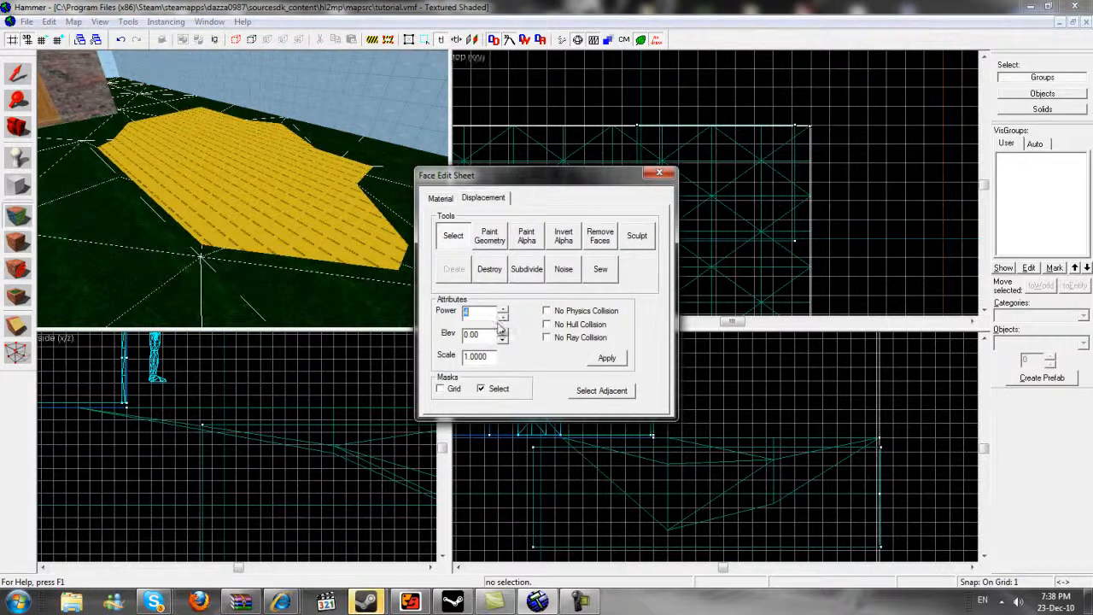
pyautogui.click(485, 243)
pyautogui.click(608, 211)
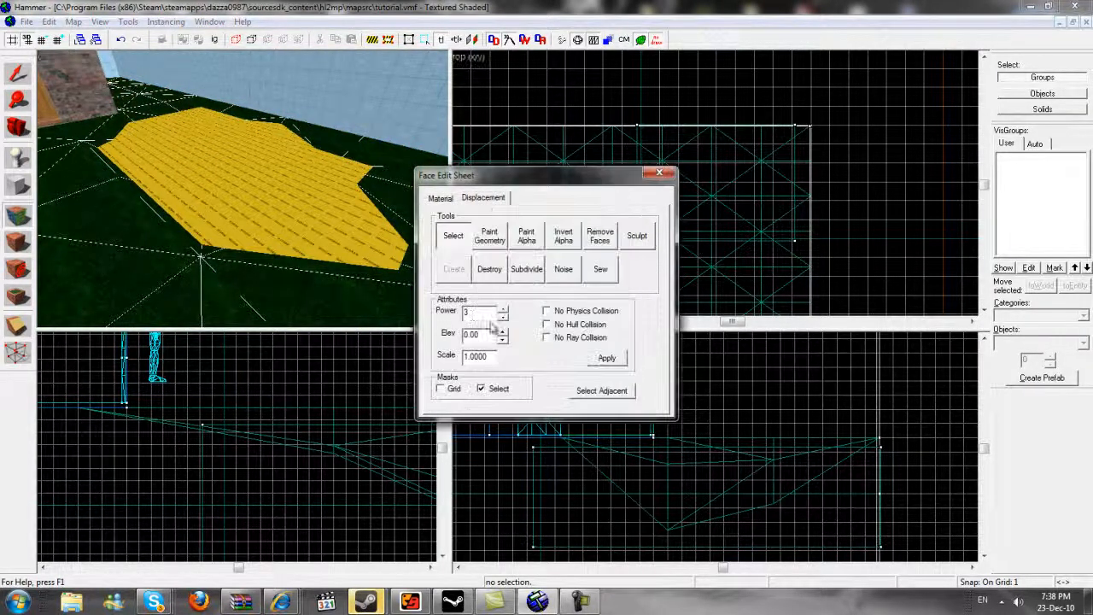
pyautogui.click(605, 361)
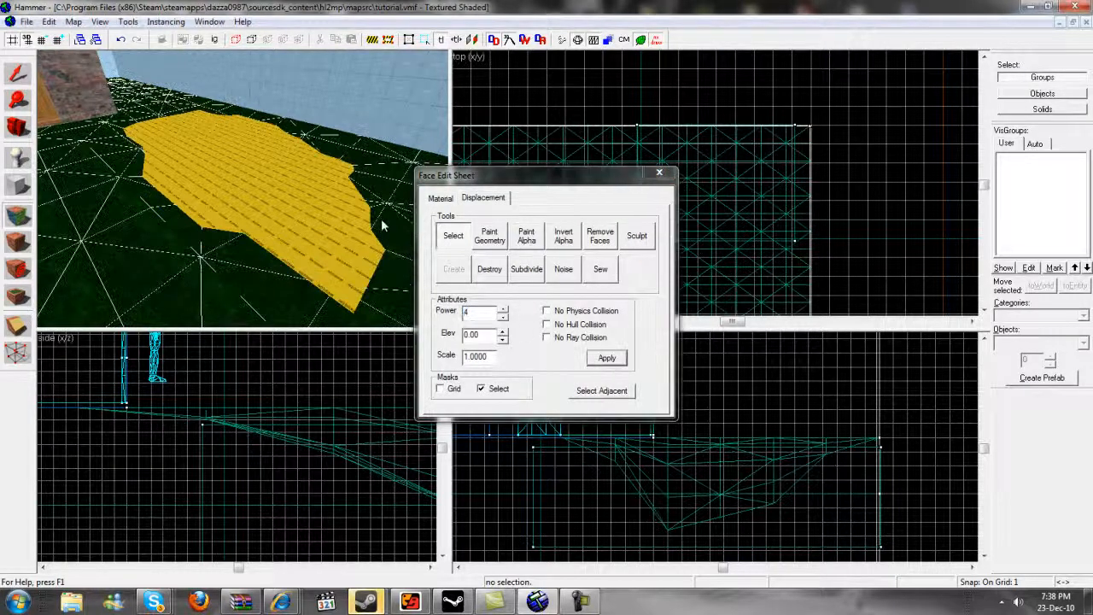
# Reshape the ground along the pit's edges with Paint Geometry, using Raise/Lower, distance 5 and radius 15, covering the nodraw block's corner
pyautogui.scroll(-1, 238, 230)
pyautogui.press('w')
pyautogui.press('a')
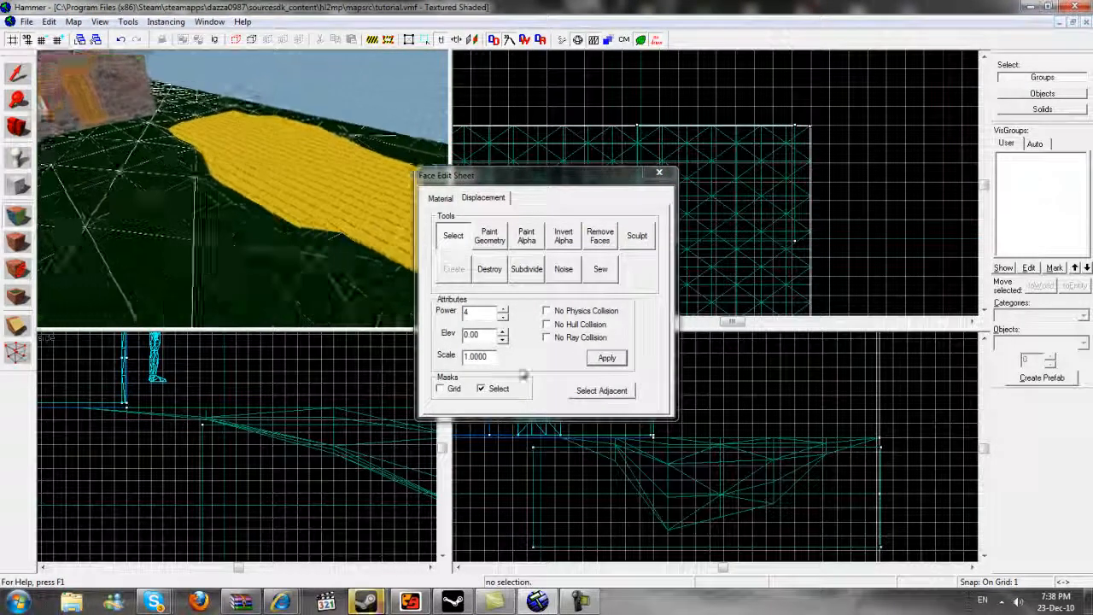
pyautogui.press('s')
pyautogui.press('d')
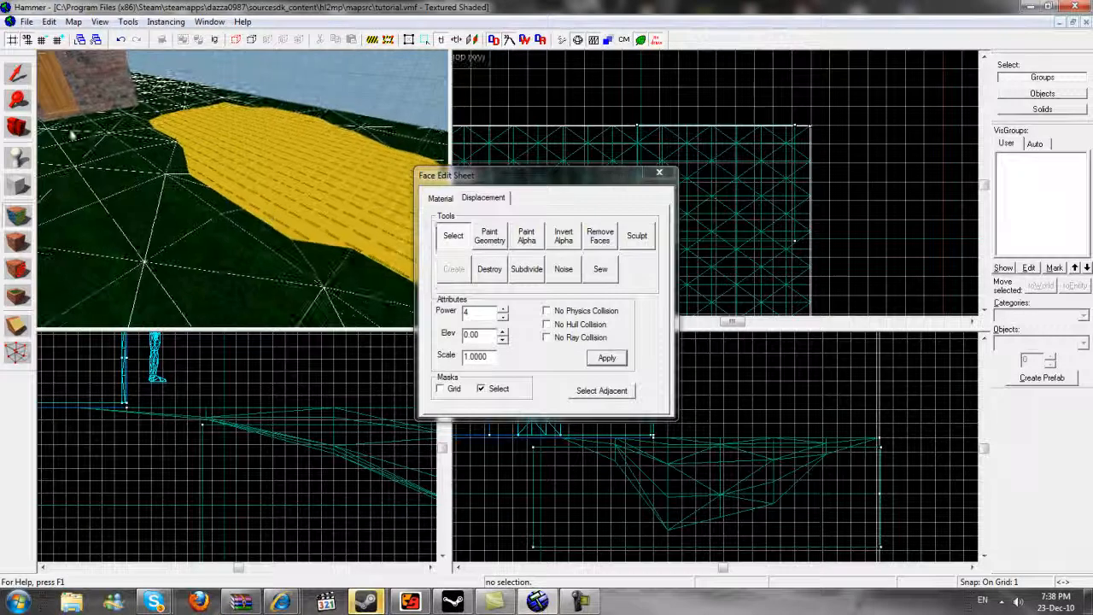
pyautogui.click(478, 239)
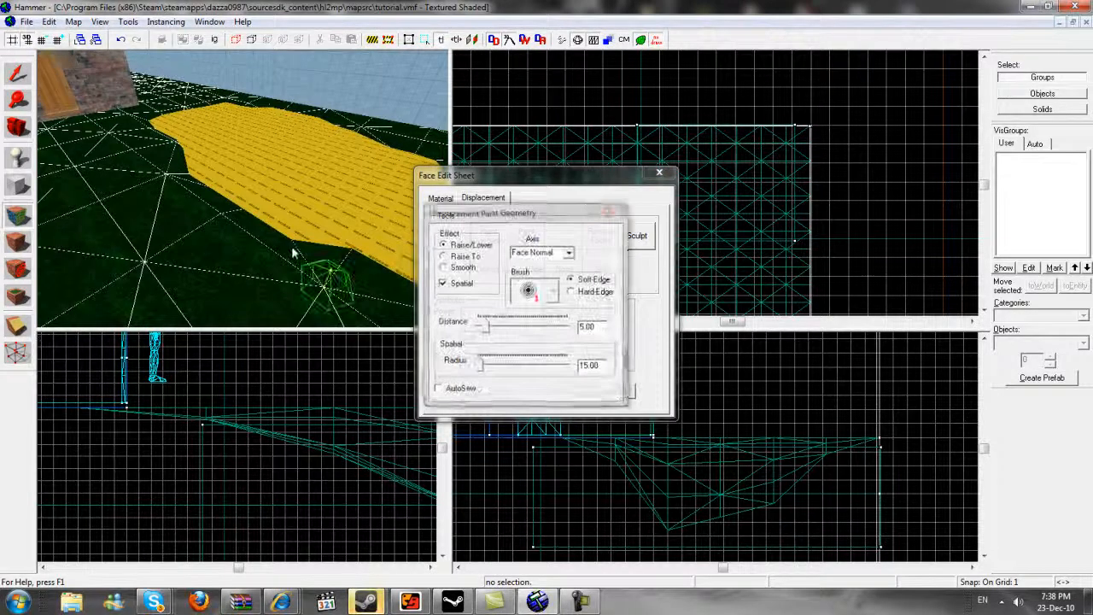
pyautogui.rightClick(236, 216)
pyautogui.rightClick(237, 216)
pyautogui.press('d')
pyautogui.press('d')
pyautogui.press('s')
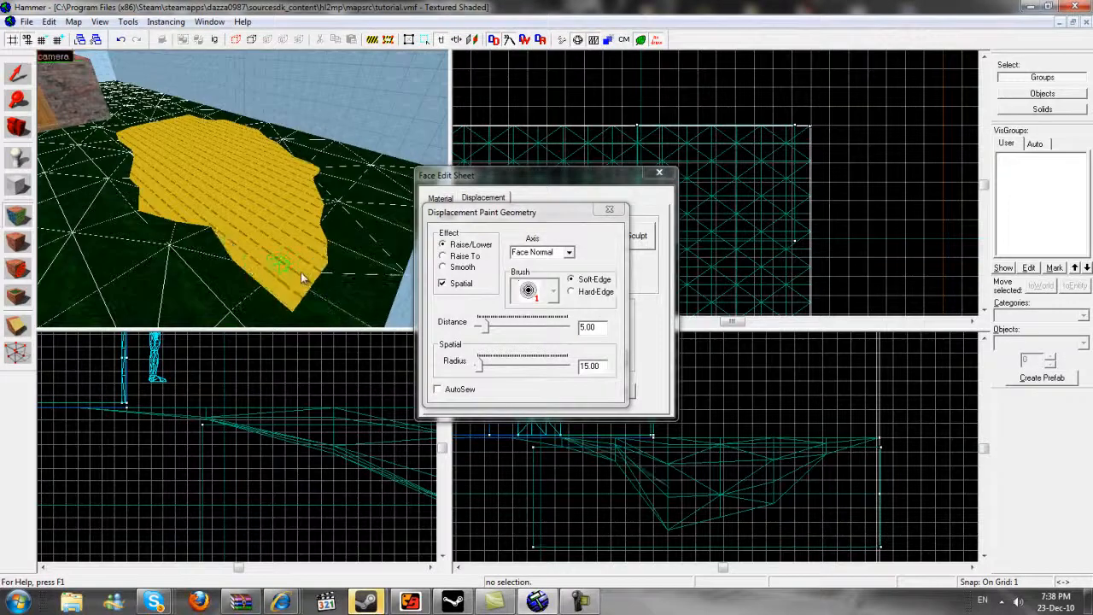
pyautogui.moveTo(303, 301)
pyautogui.mouseDown()
pyautogui.moveTo(281, 299)
pyautogui.moveTo(288, 306)
pyautogui.mouseUp()
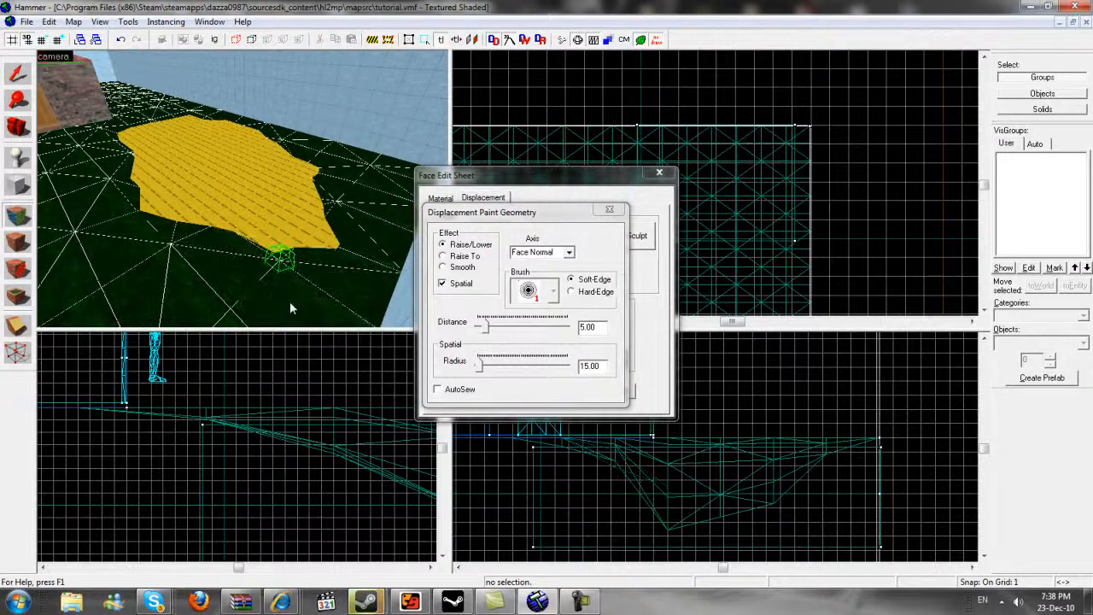
pyautogui.press('w')
pyautogui.press('d')
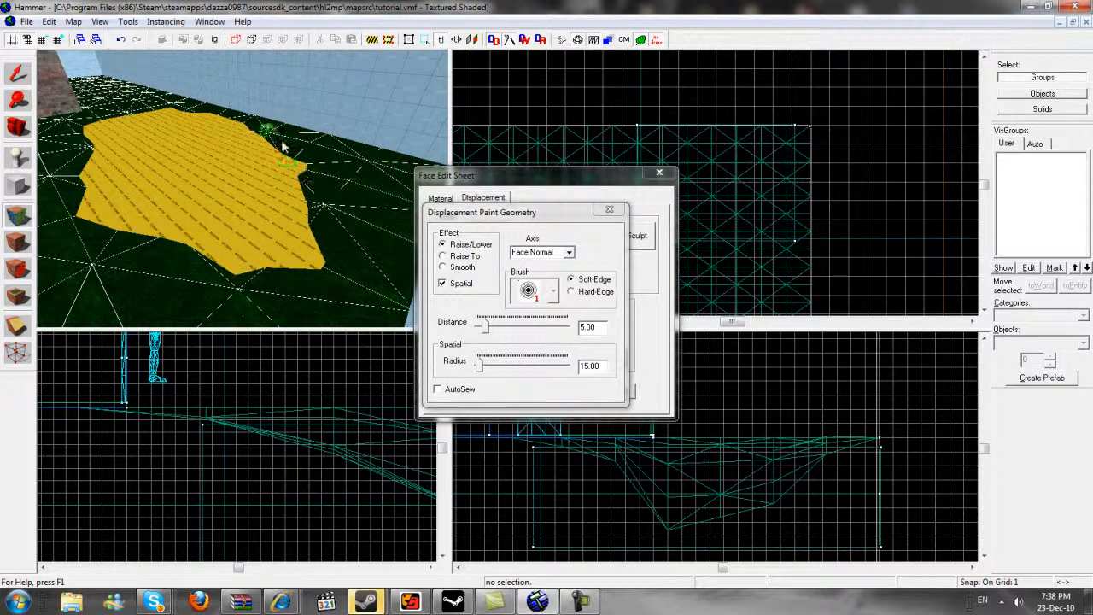
# Raise the ground over the nodraw block's protruding corner with Paint Geometry, using Raise/Lower, distance 5 and radius 15
pyautogui.click(21, 127)
pyautogui.moveTo(243, 205); pyautogui.dragTo(241, 188)
pyautogui.press('w')
pyautogui.press('s')
pyautogui.press('s')
pyautogui.press('a')
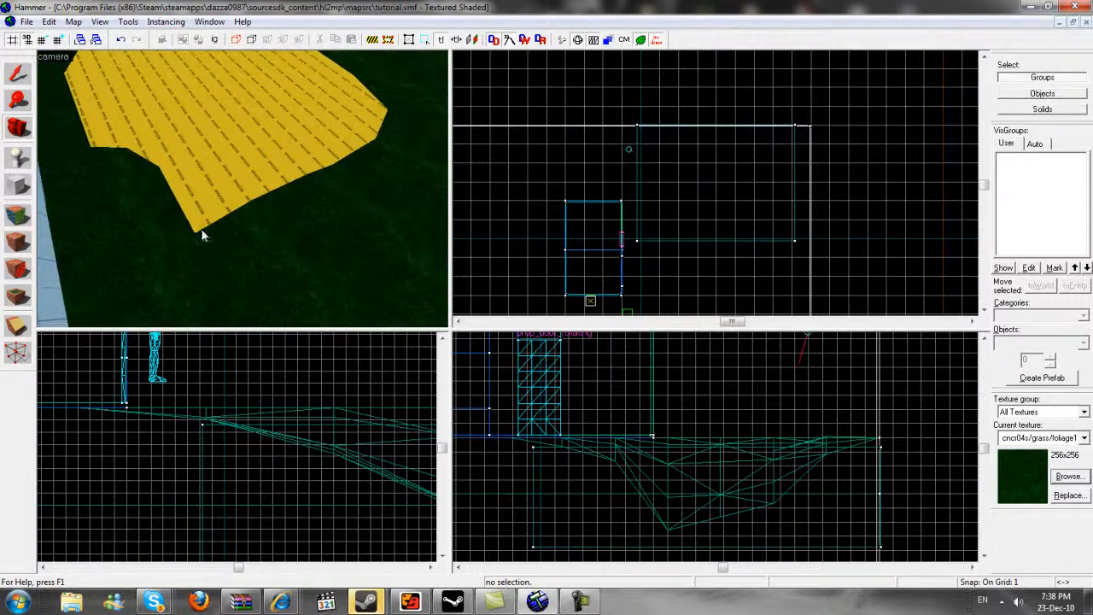
pyautogui.click(17, 213)
pyautogui.click(146, 264)
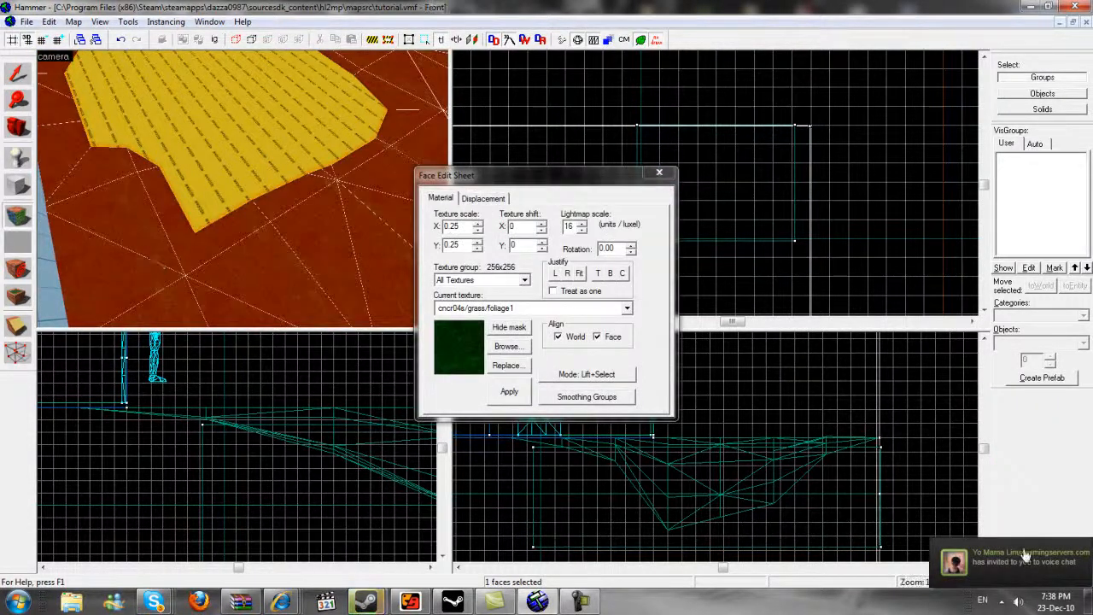
pyautogui.click(1028, 555)
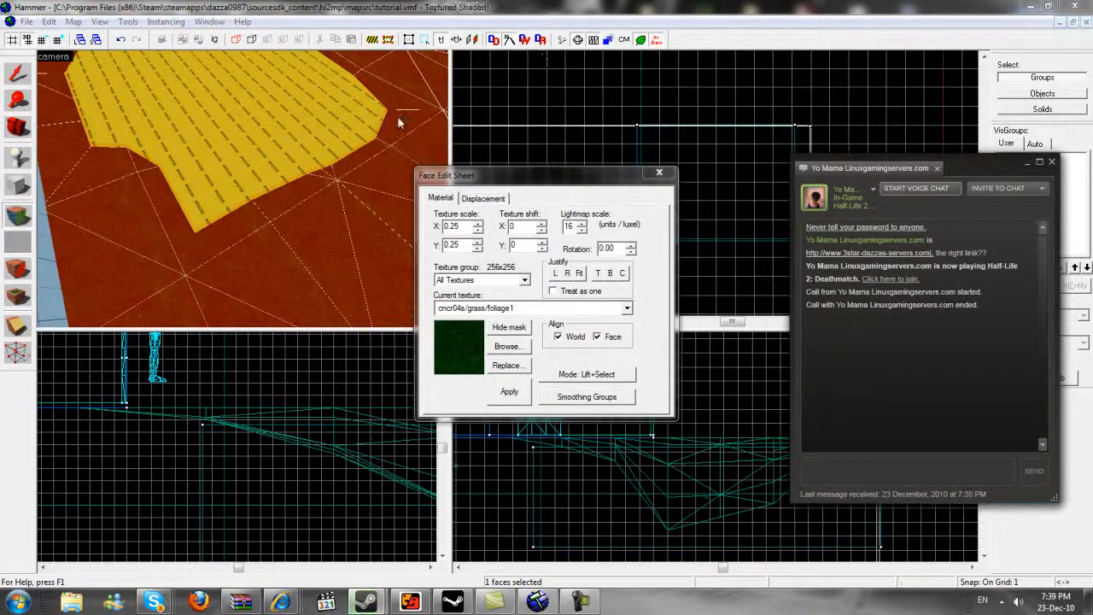
pyautogui.click(342, 205)
pyautogui.click(484, 198)
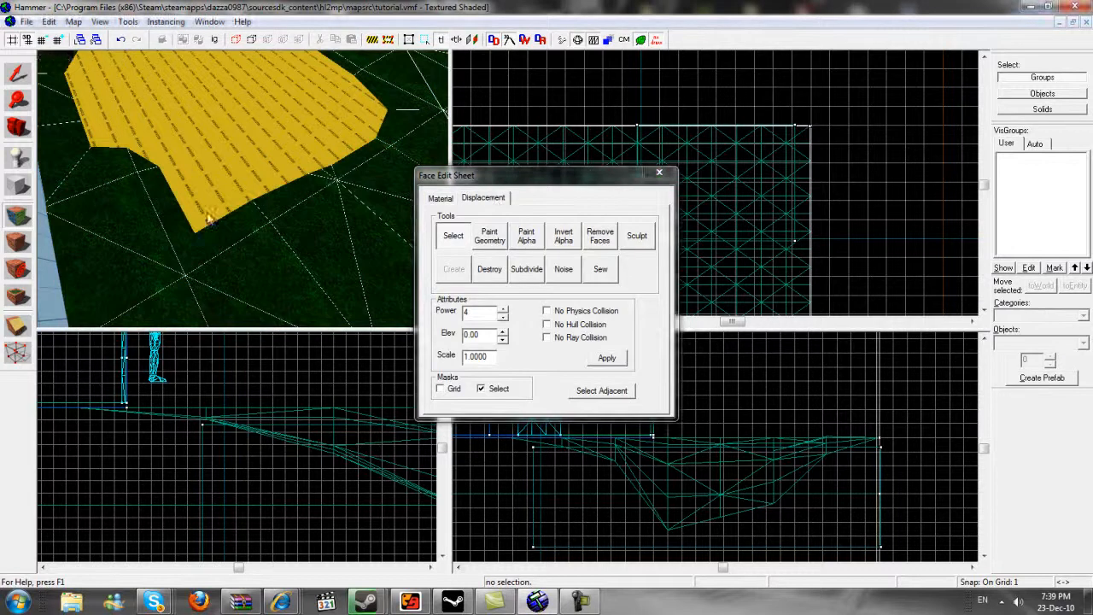
pyautogui.click(489, 236)
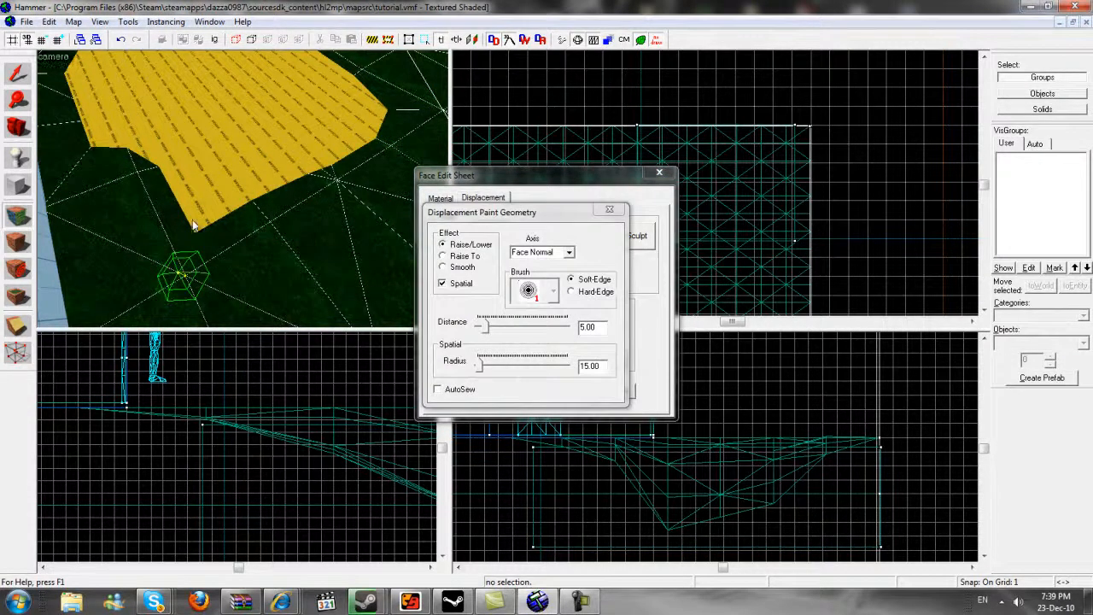
pyautogui.click(192, 219)
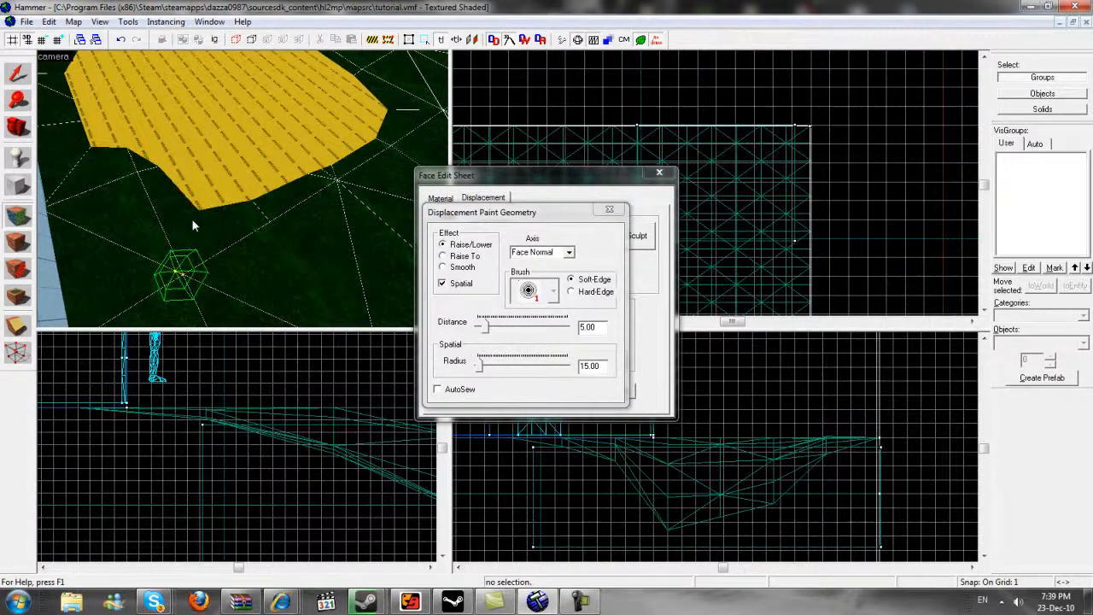
# Continue shaping the ground displacement along the nodraw block's edges near the blue wall with the same Raise/Lower brush
pyautogui.press('s')
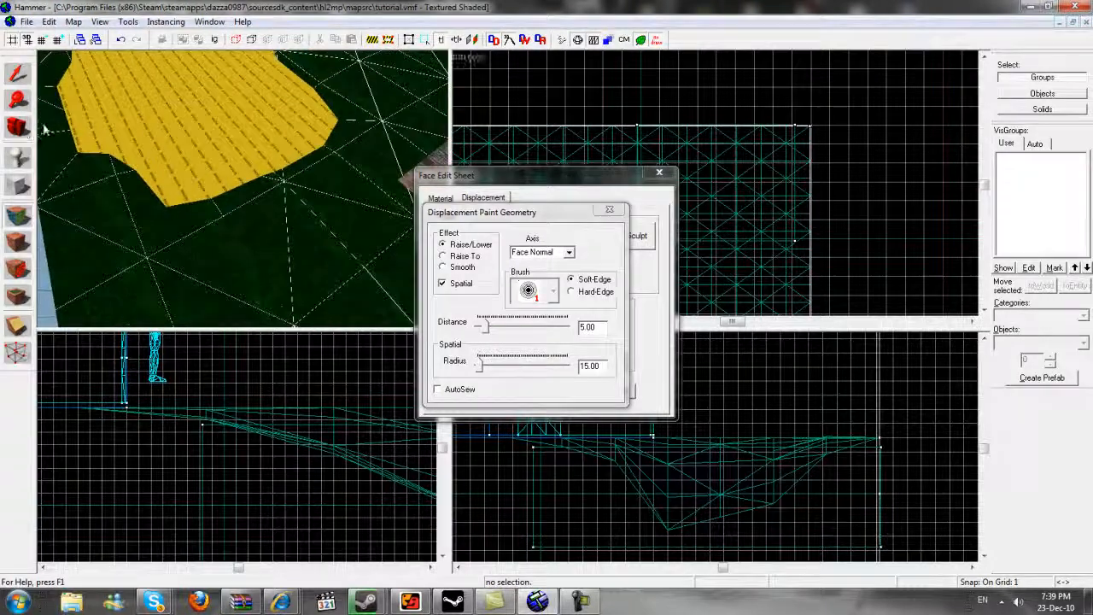
pyautogui.press('w')
pyautogui.press('a')
pyautogui.rightClick(107, 113)
pyautogui.click(91, 113)
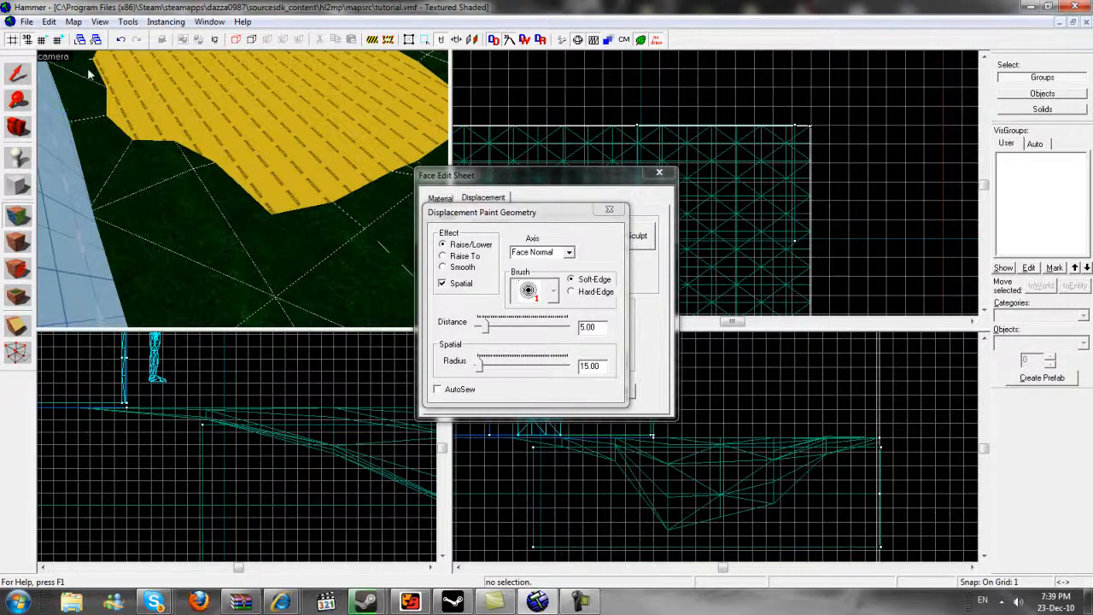
pyautogui.press('d')
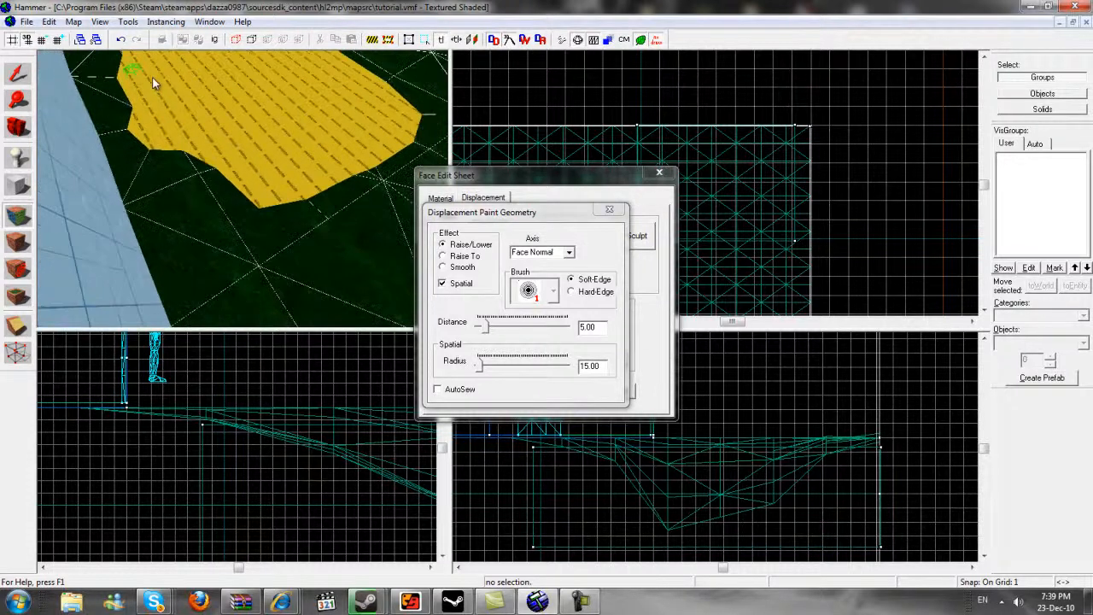
pyautogui.click(193, 191)
pyautogui.click(192, 189)
pyautogui.press('s')
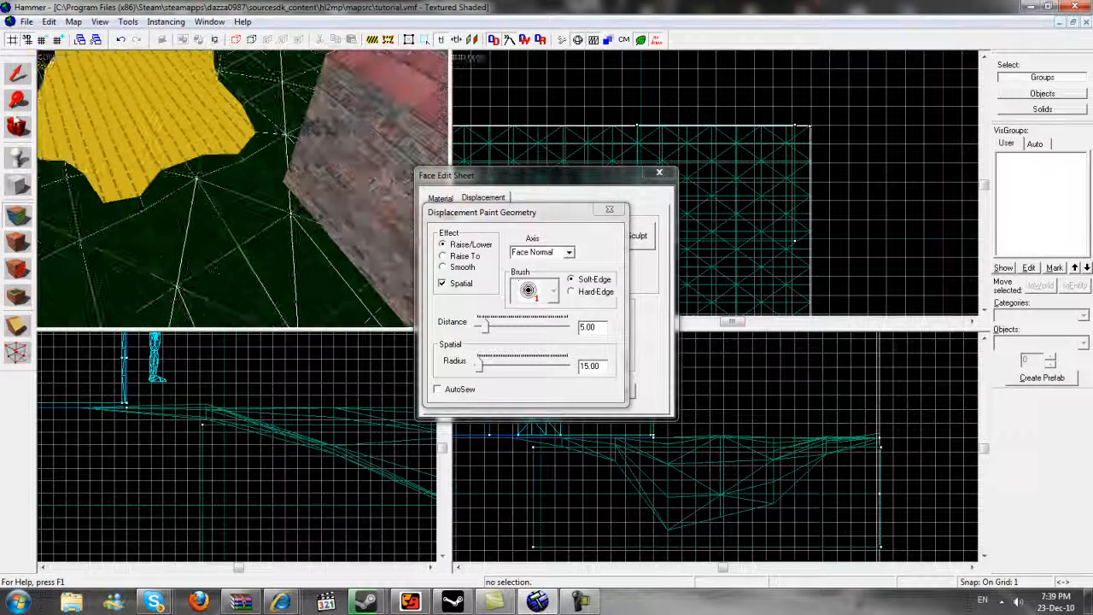
# Examine the nodraw surface and the shaped ground around the pit from several angles
pyautogui.click(17, 125)
pyautogui.moveTo(241, 185)
pyautogui.mouseDown()
pyautogui.moveTo(262, 193)
pyautogui.moveTo(59, 179)
pyautogui.moveTo(37, 191)
pyautogui.moveTo(193, 269)
pyautogui.mouseUp()
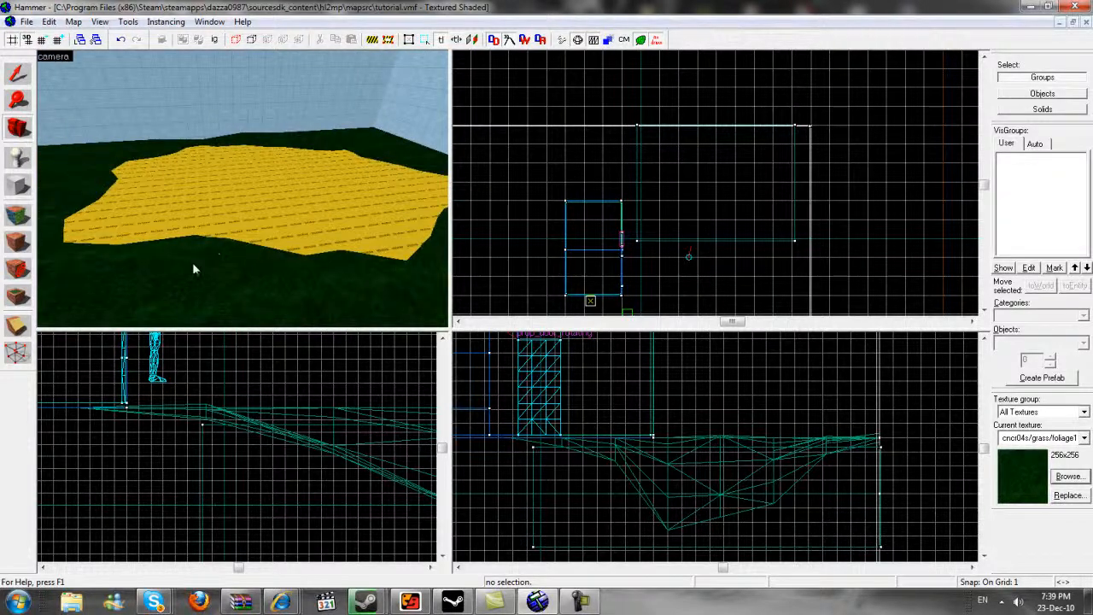
pyautogui.press('z')
pyautogui.press('w')
pyautogui.press('w')
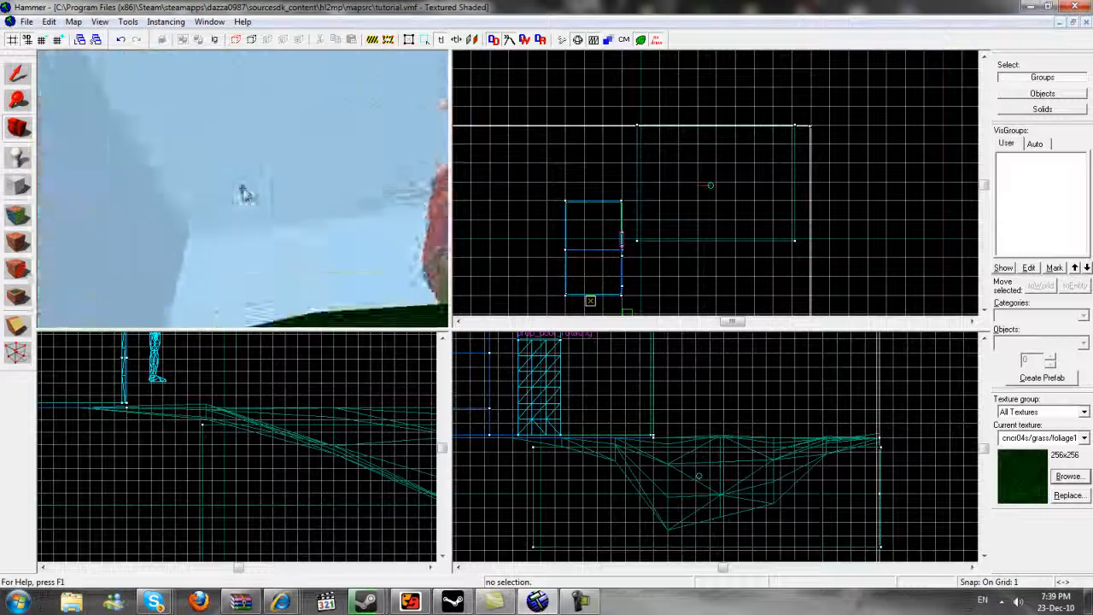
pyautogui.press('s')
pyautogui.press('d')
pyautogui.press('z')
# Choose the dev/dev_water2_cheap texture, filtering by water, and apply it to the nodraw block's upper face
pyautogui.click(21, 217)
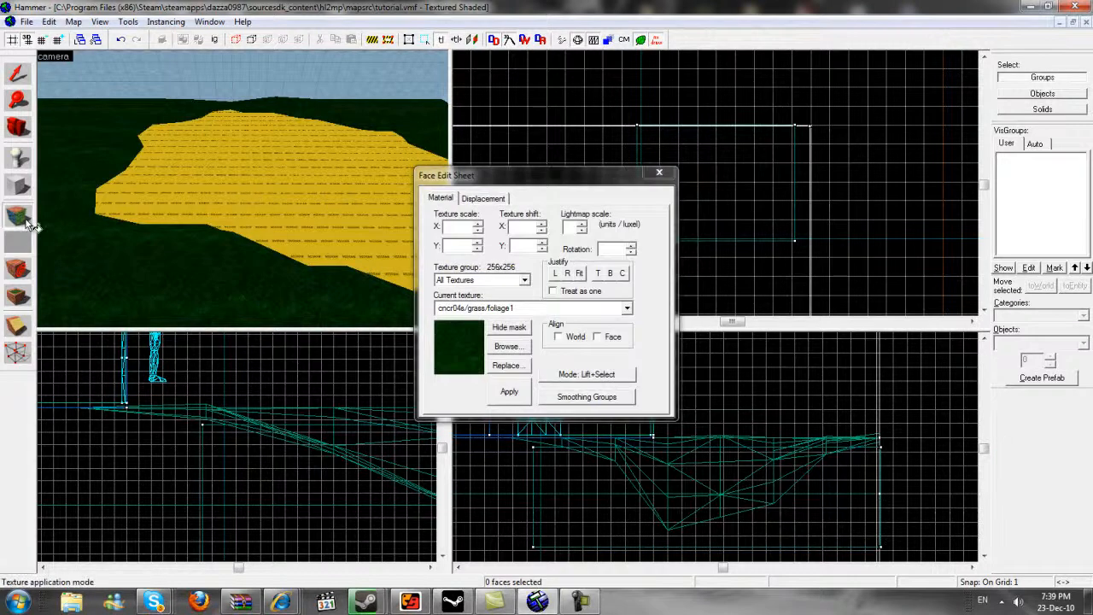
pyautogui.click(516, 349)
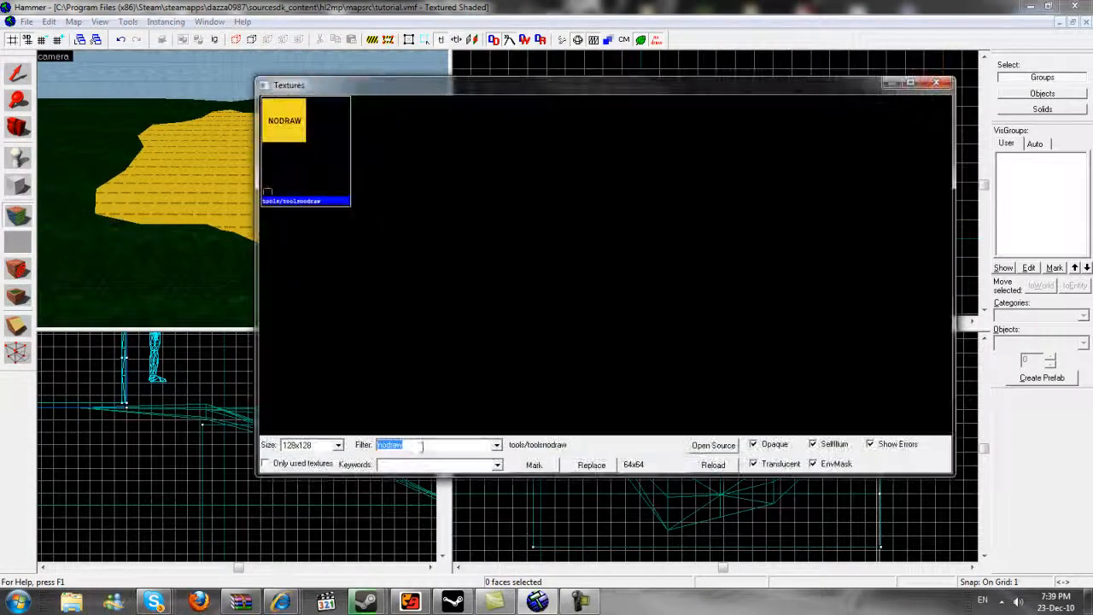
pyautogui.write('water')
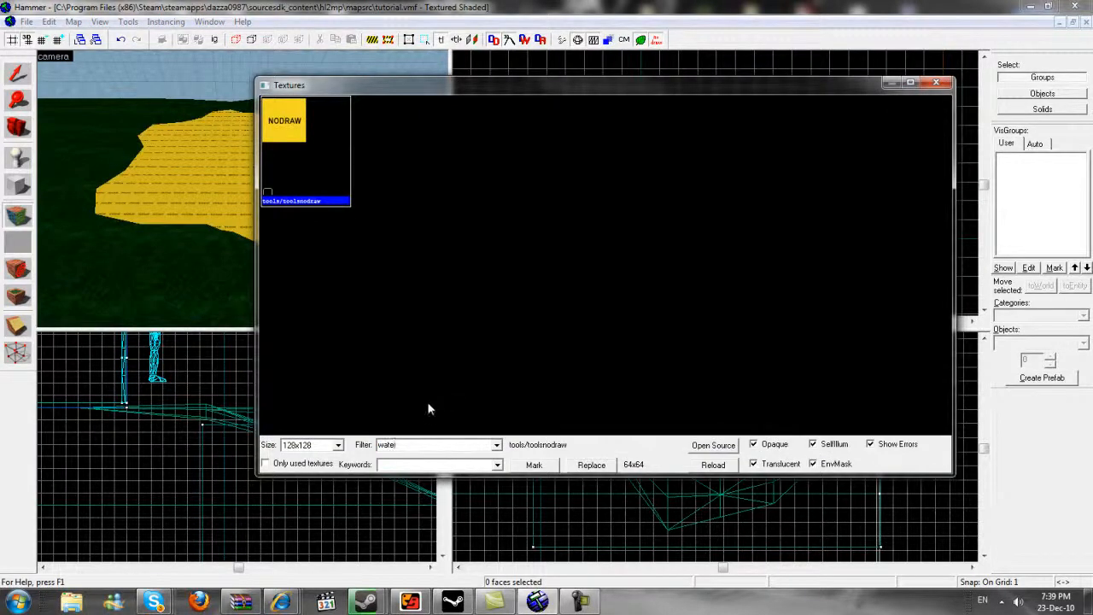
pyautogui.moveTo(947, 120); pyautogui.dragTo(952, 141)
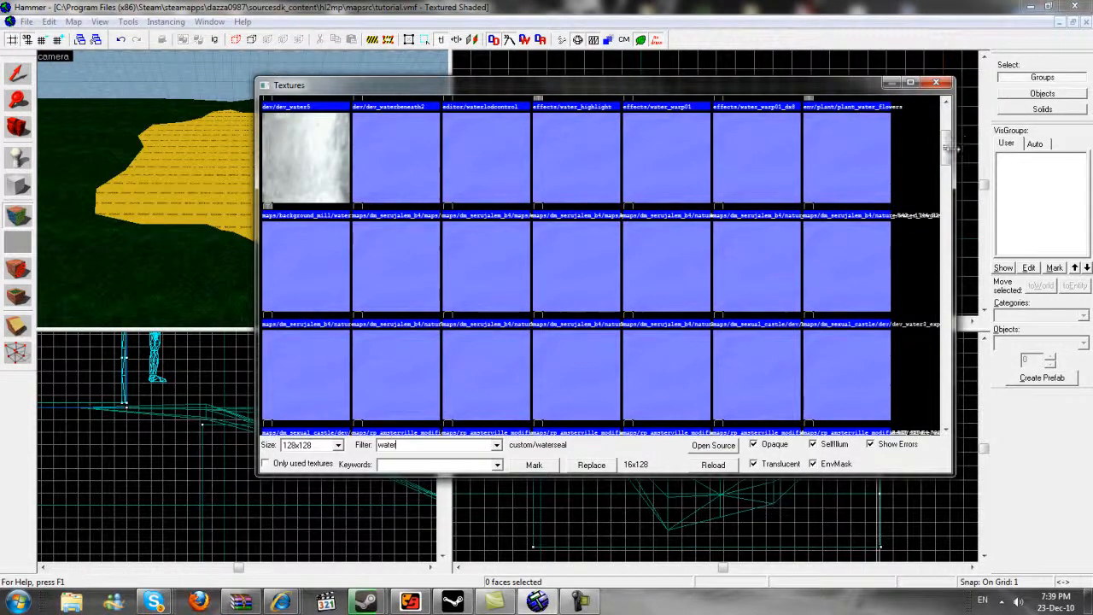
pyautogui.moveTo(955, 175); pyautogui.dragTo(940, 141)
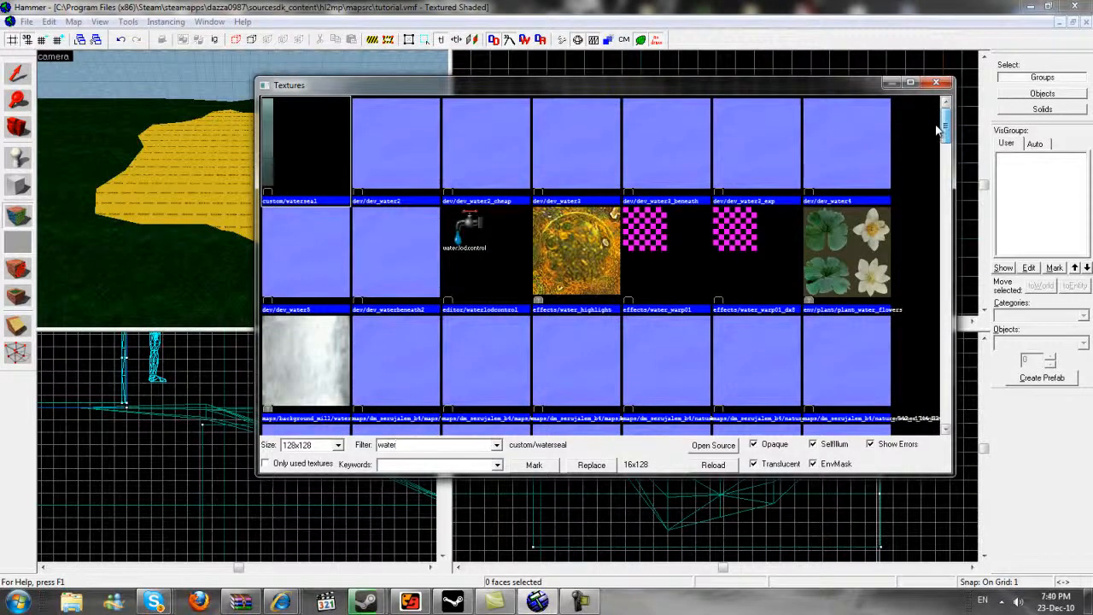
pyautogui.moveTo(944, 132)
pyautogui.mouseDown()
pyautogui.moveTo(948, 157)
pyautogui.moveTo(945, 126)
pyautogui.mouseUp()
pyautogui.doubleClick(485, 134)
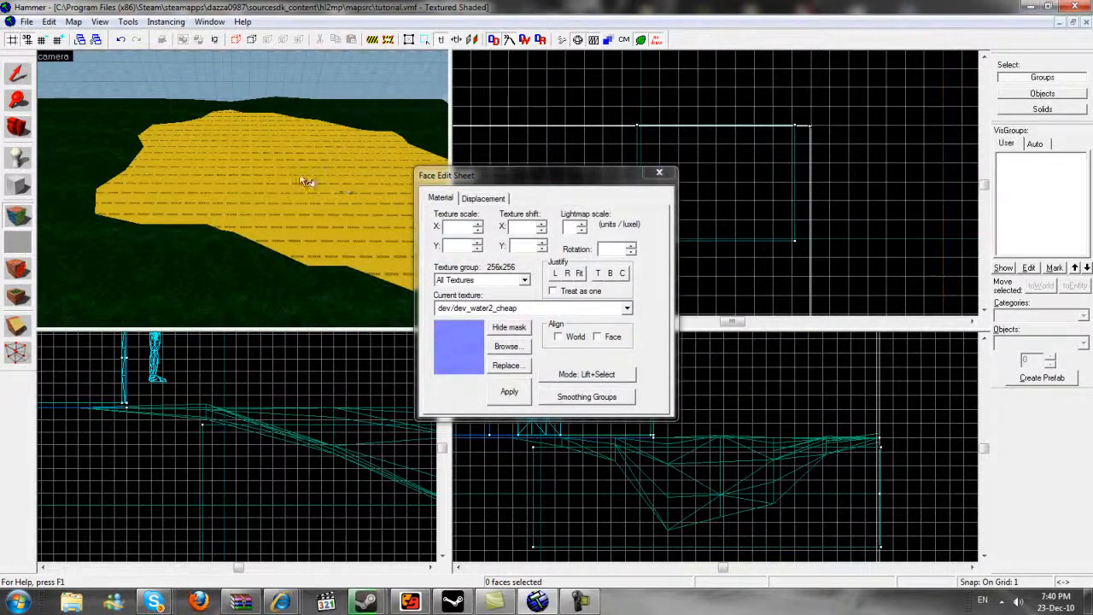
pyautogui.rightClick(285, 163)
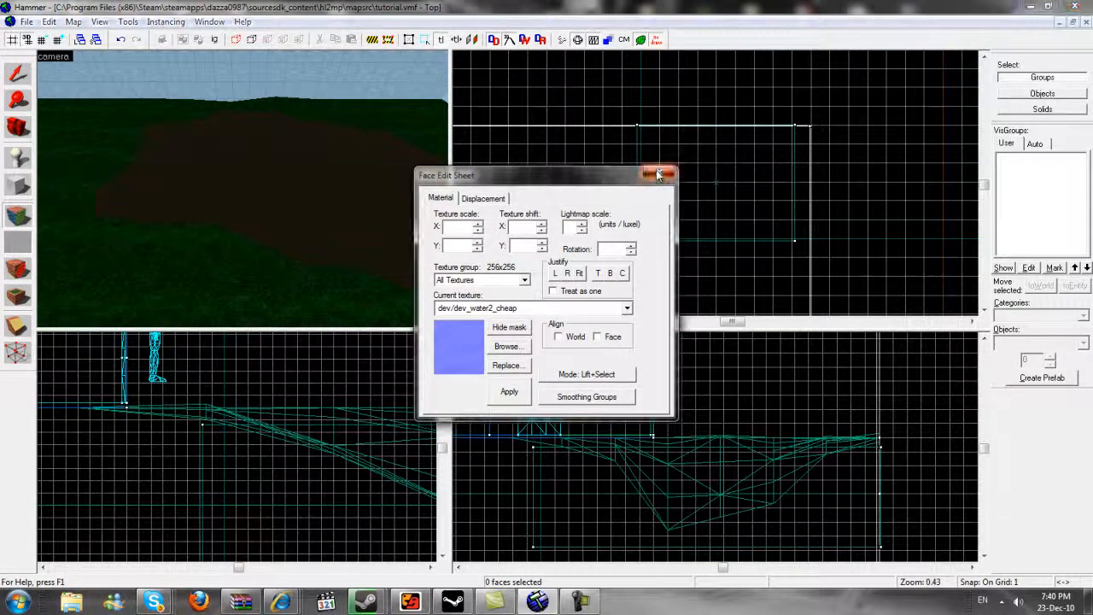
pyautogui.click(659, 175)
# Check how the water block's surface meets the surrounding ground, selecting the block and the ground in turn
pyautogui.scroll(1, 479, 233)
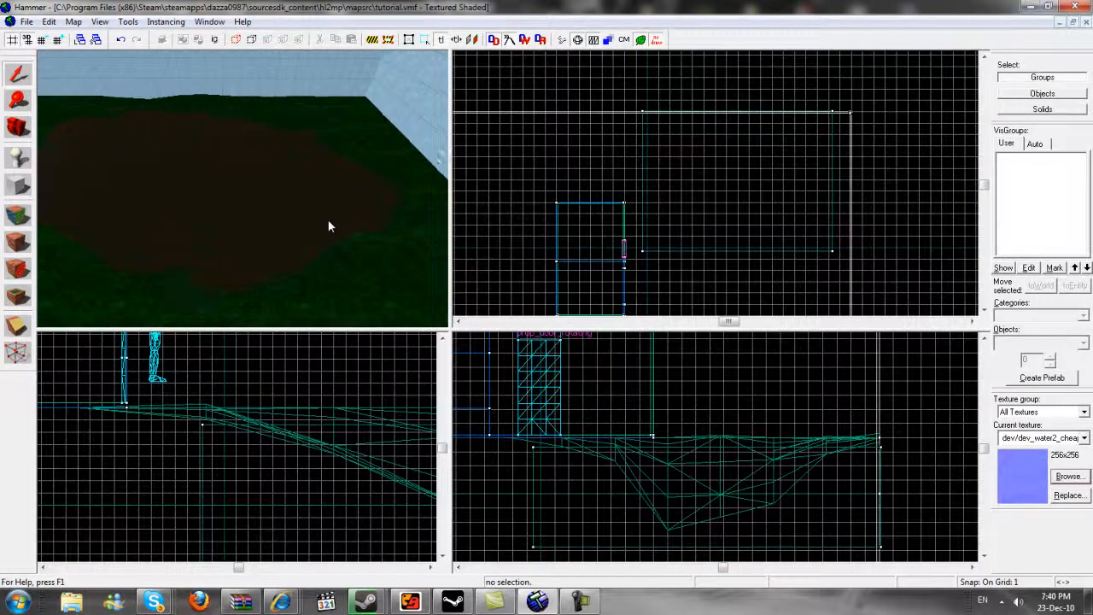
pyautogui.click(266, 203)
pyautogui.scroll(-3, 188, 205)
pyautogui.press('z')
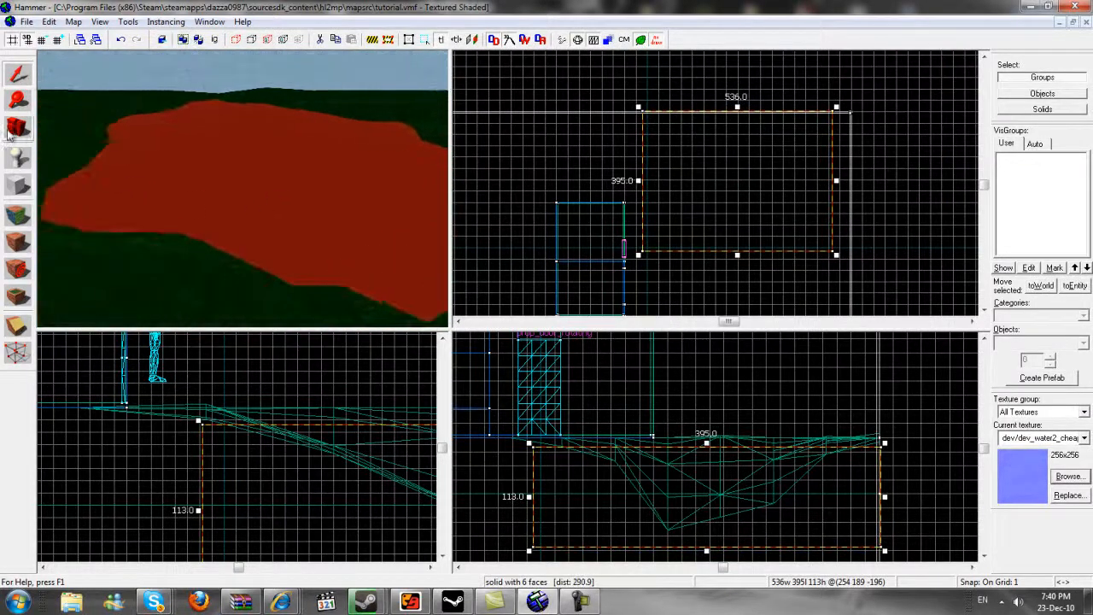
pyautogui.press('z')
pyautogui.scroll(-5, 240, 181)
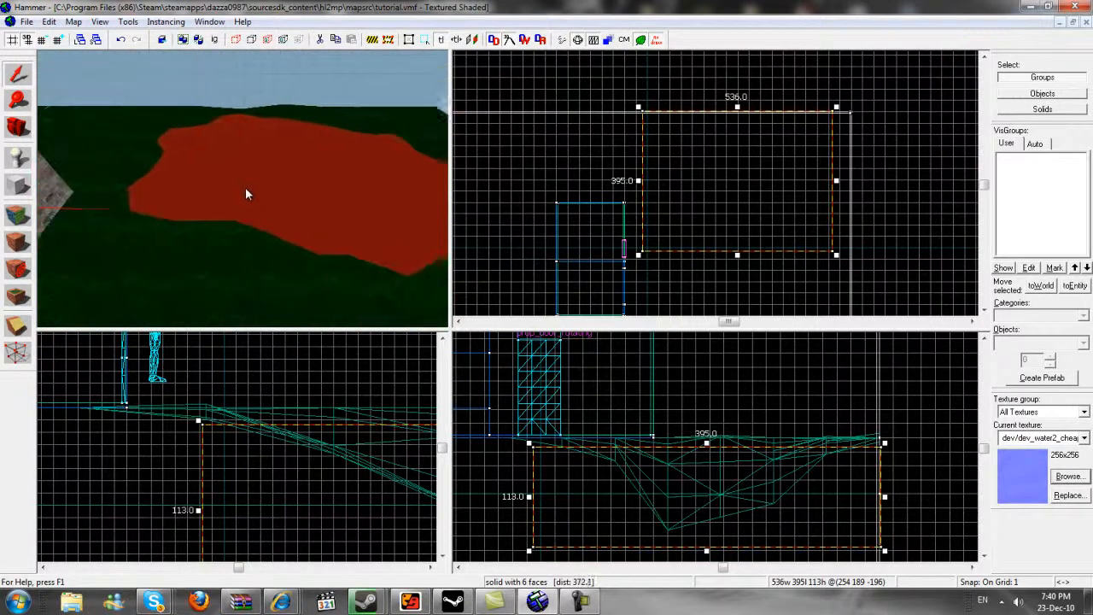
pyautogui.click(377, 239)
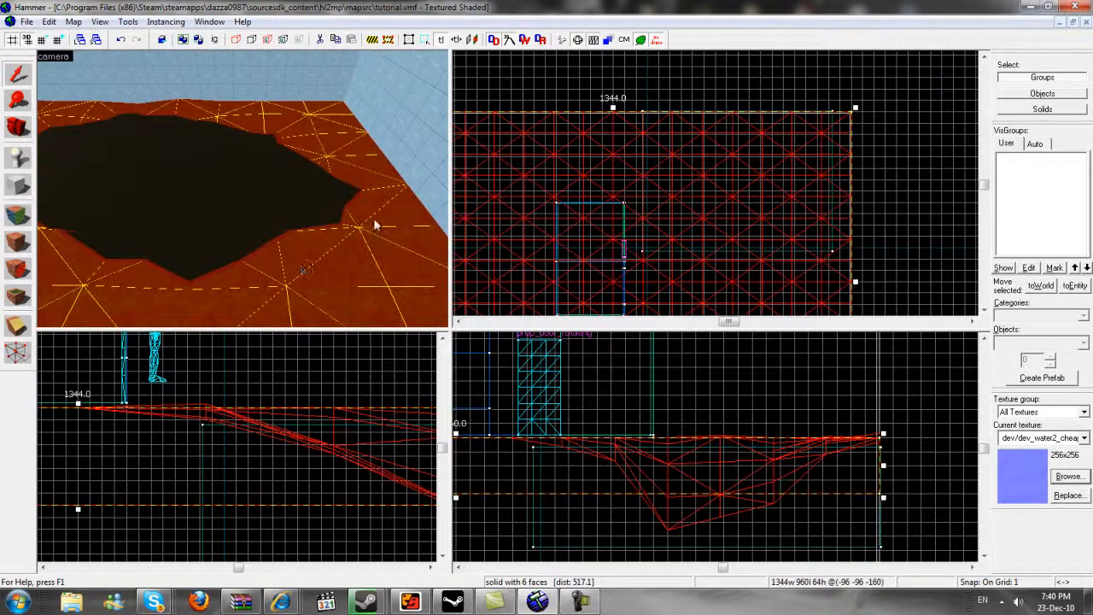
pyautogui.click(271, 224)
pyautogui.press('d')
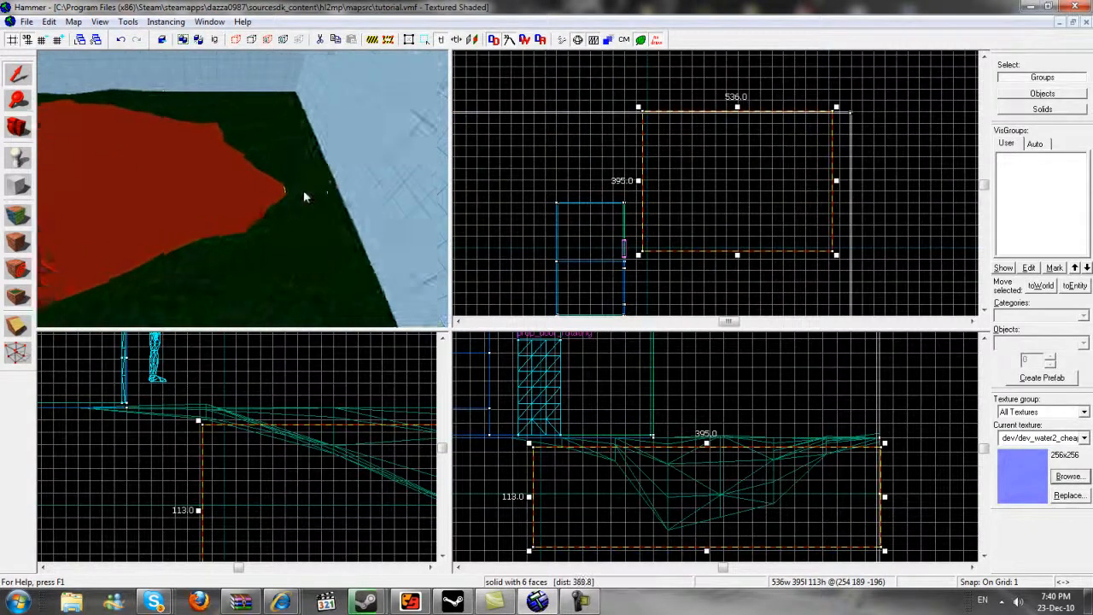
# Inspect the pit's rim close up near the blue wall for exposed sides of the water block
pyautogui.click(304, 195)
pyautogui.scroll(-3, 303, 191)
pyautogui.press('z')
pyautogui.press('w')
pyautogui.press('z')
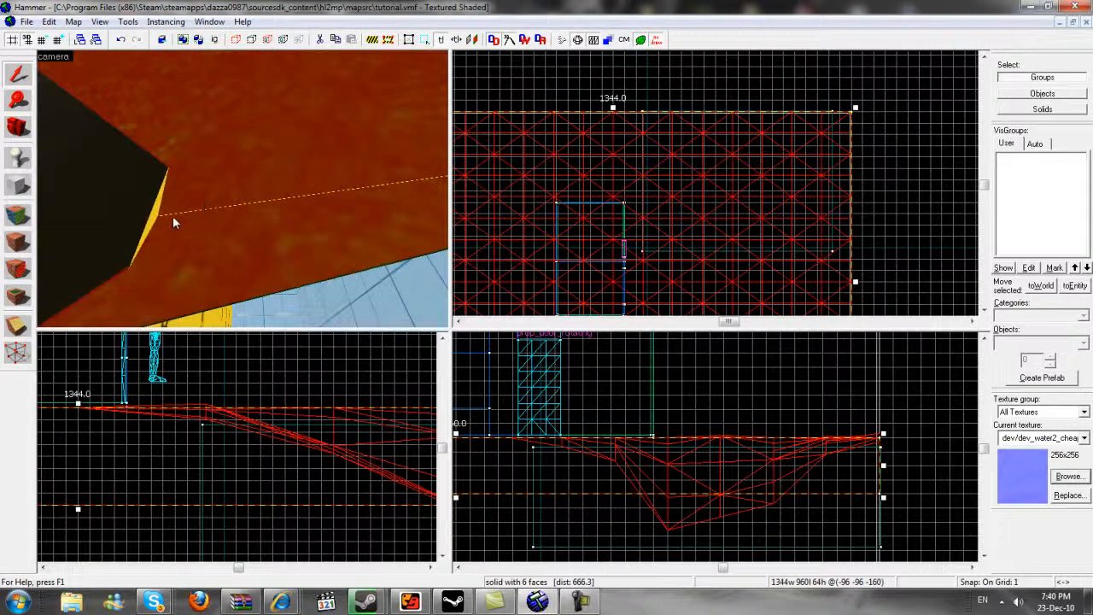
pyautogui.press('d')
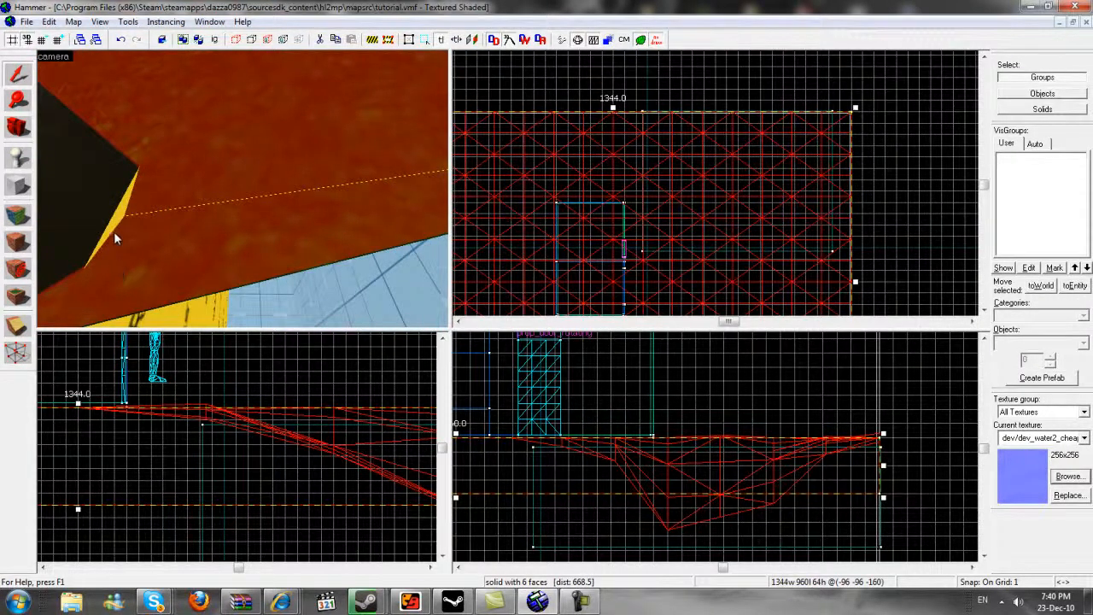
pyautogui.click(111, 211)
pyautogui.click(156, 240)
pyautogui.scroll(-4, 157, 240)
pyautogui.scroll(-1, 199, 229)
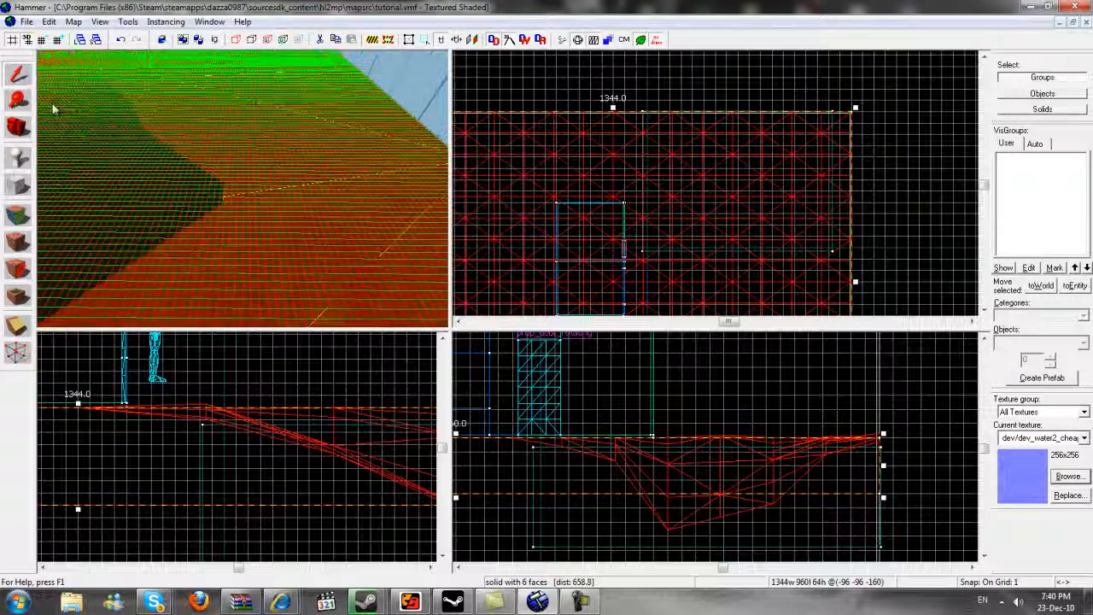
pyautogui.click(28, 41)
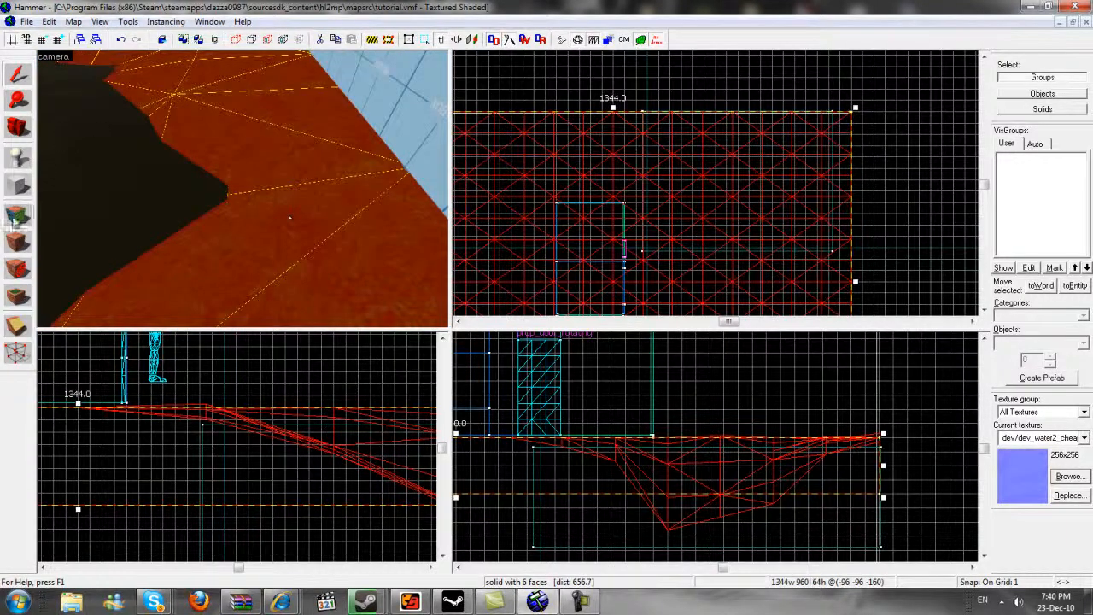
pyautogui.hotkey('shift', 'a')
pyautogui.click(493, 199)
pyautogui.click(487, 243)
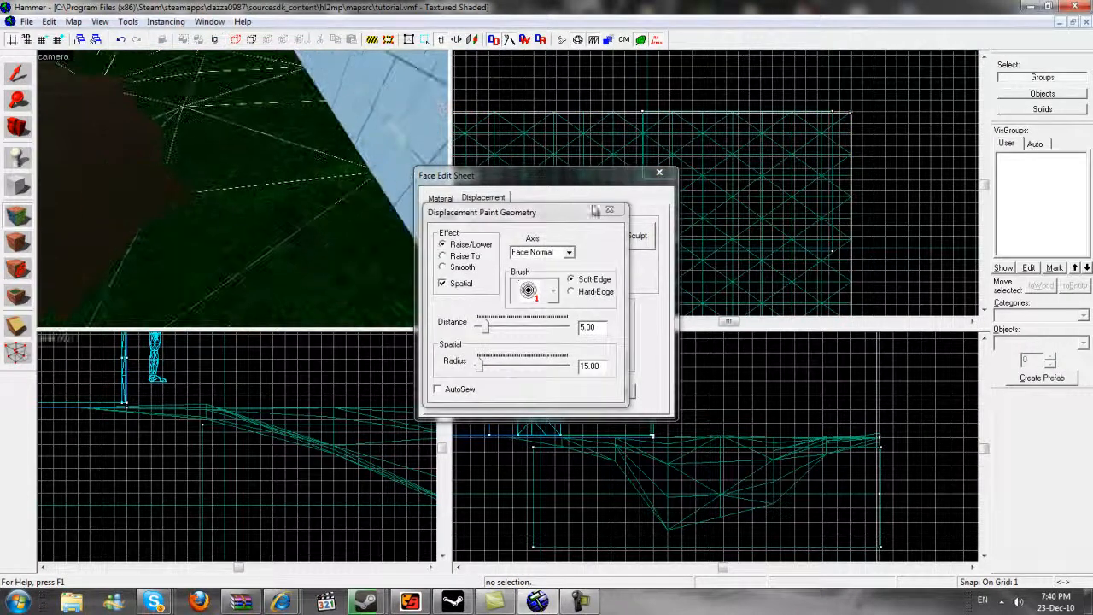
pyautogui.click(609, 210)
pyautogui.press('s')
pyautogui.press('w')
pyautogui.press('s')
pyautogui.press('w')
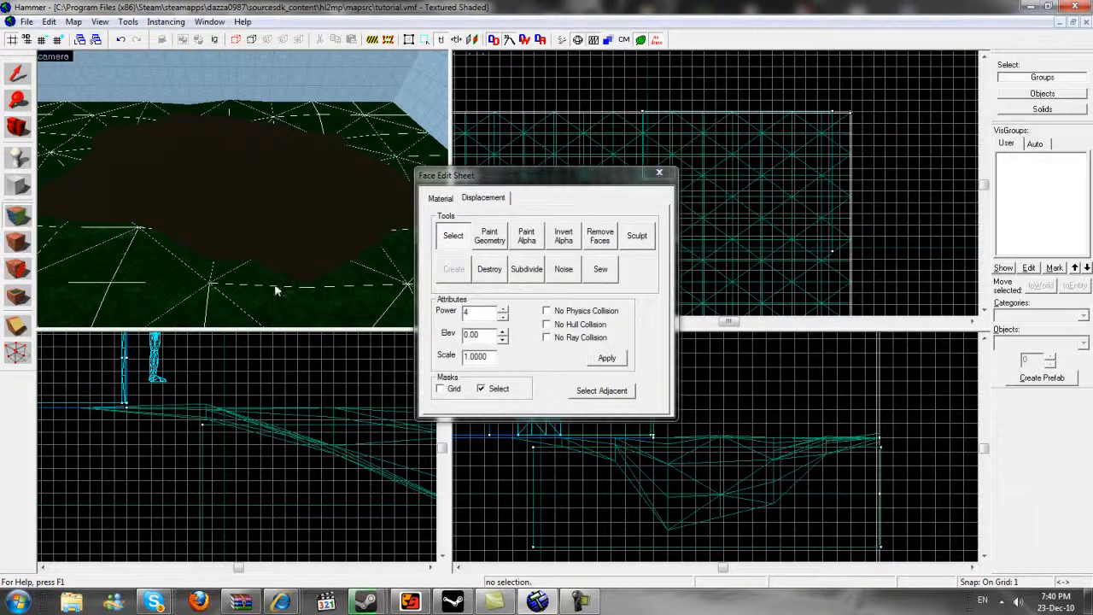
pyautogui.click(659, 172)
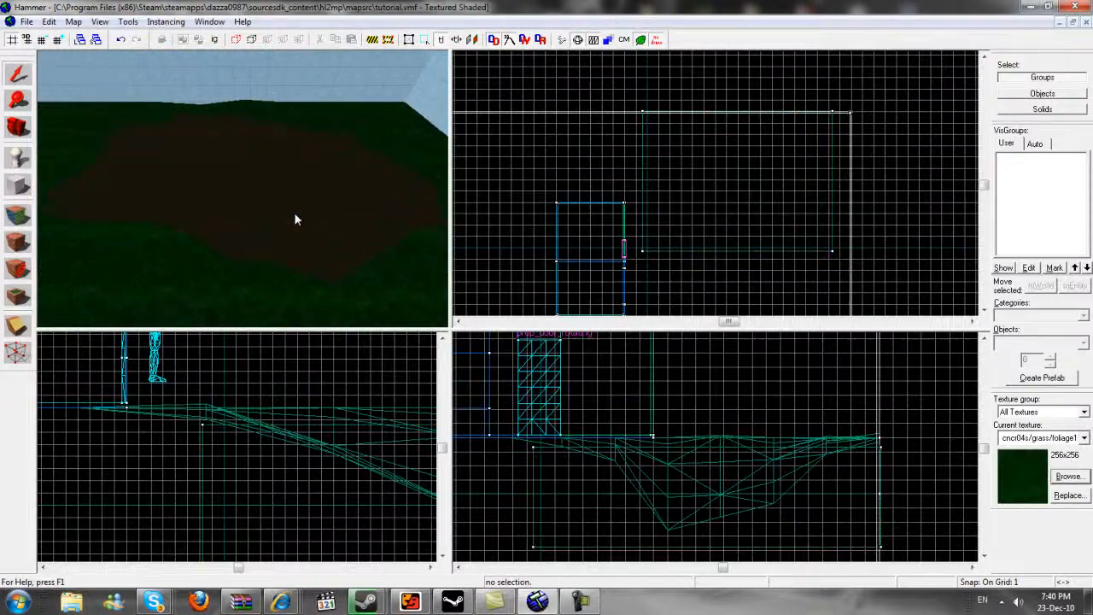
# Compile and run the map in Half-Life 2 Deathmatch, and dismiss the game's welcome message
pyautogui.click(294, 220)
pyautogui.press('s')
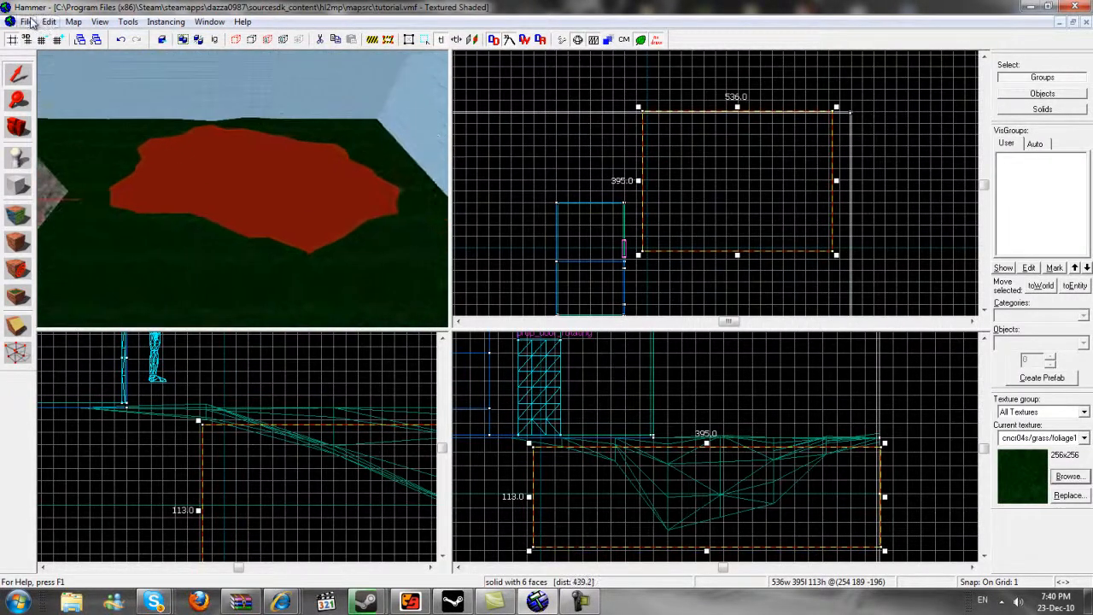
pyautogui.click(27, 21)
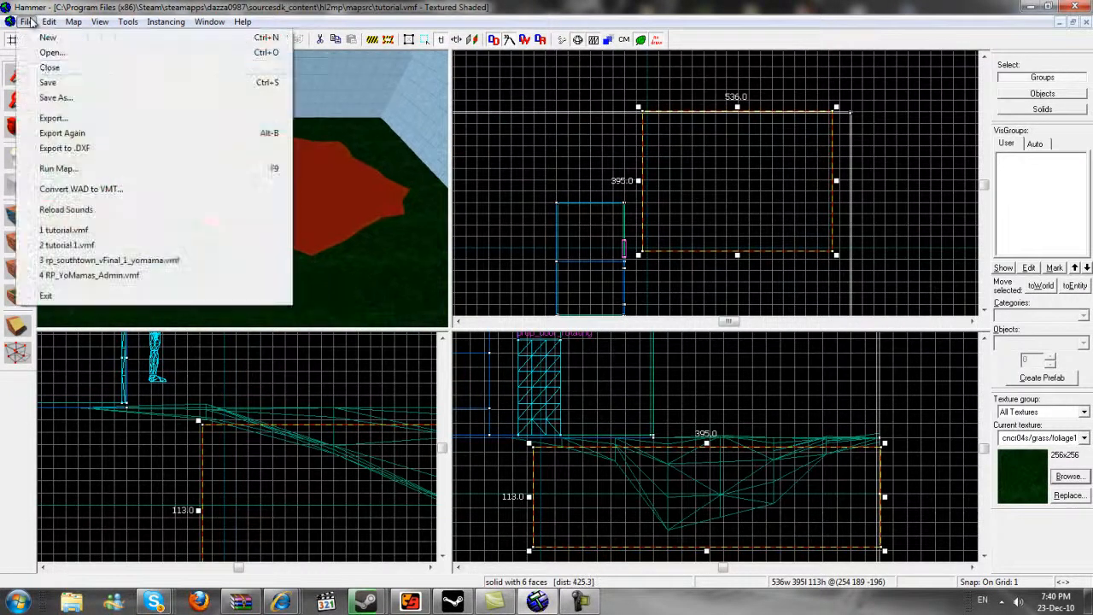
pyautogui.click(56, 168)
pyautogui.click(556, 417)
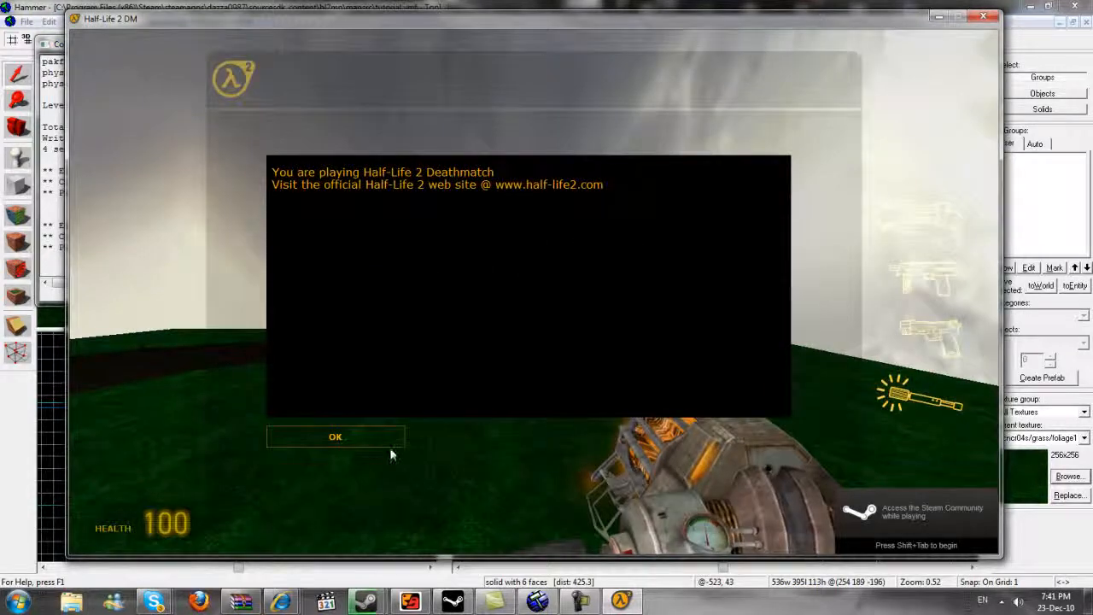
pyautogui.click(386, 439)
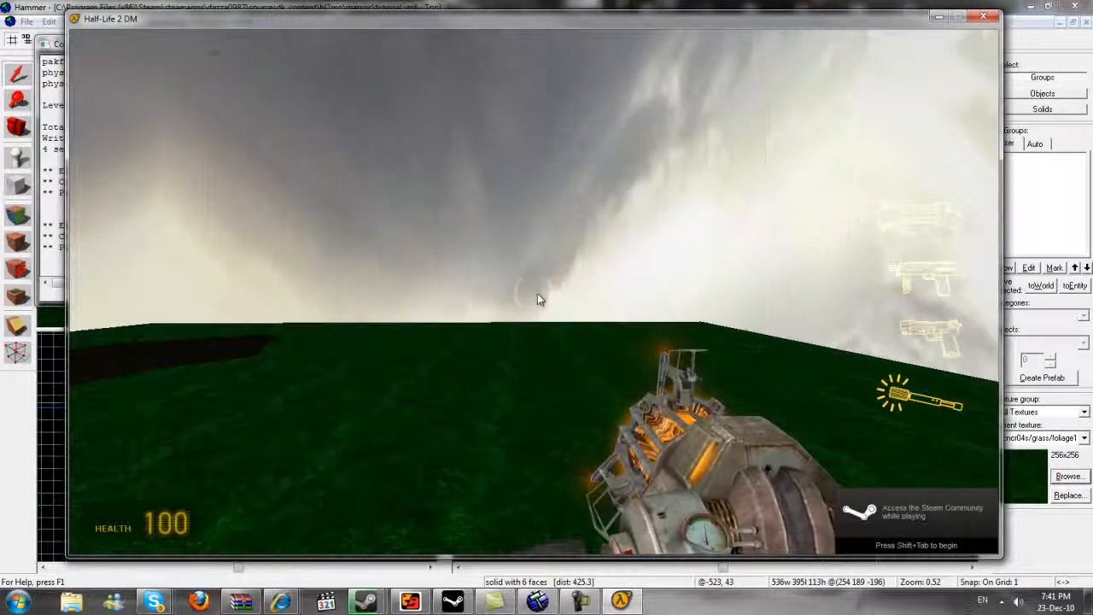
# Walk up to the pool in game and examine the water surface and its edges from several angles
pyautogui.press('w')
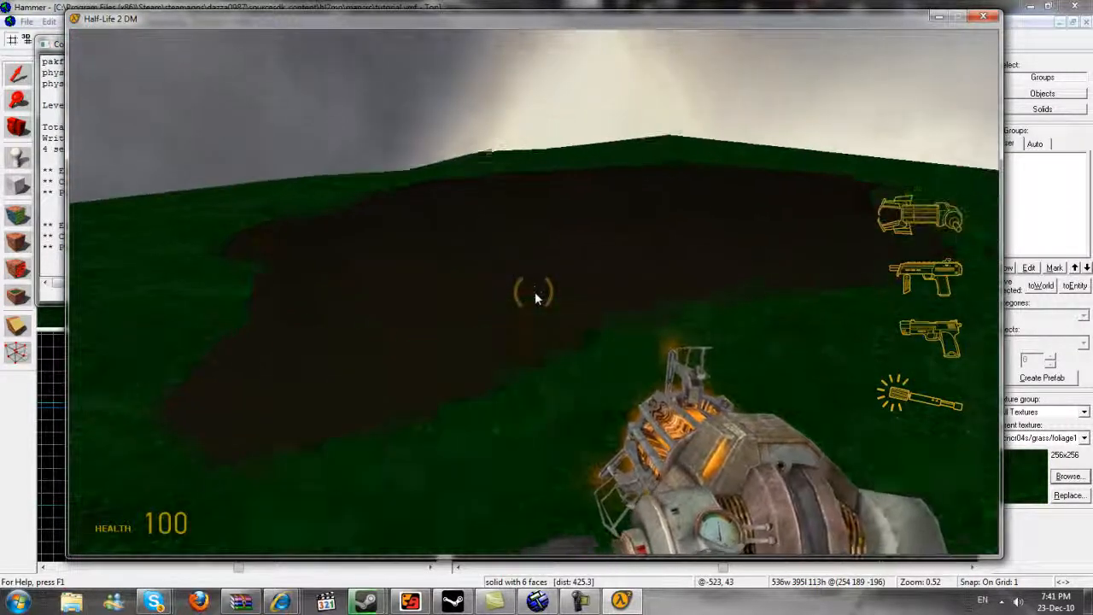
pyautogui.press('w')
pyautogui.press('s')
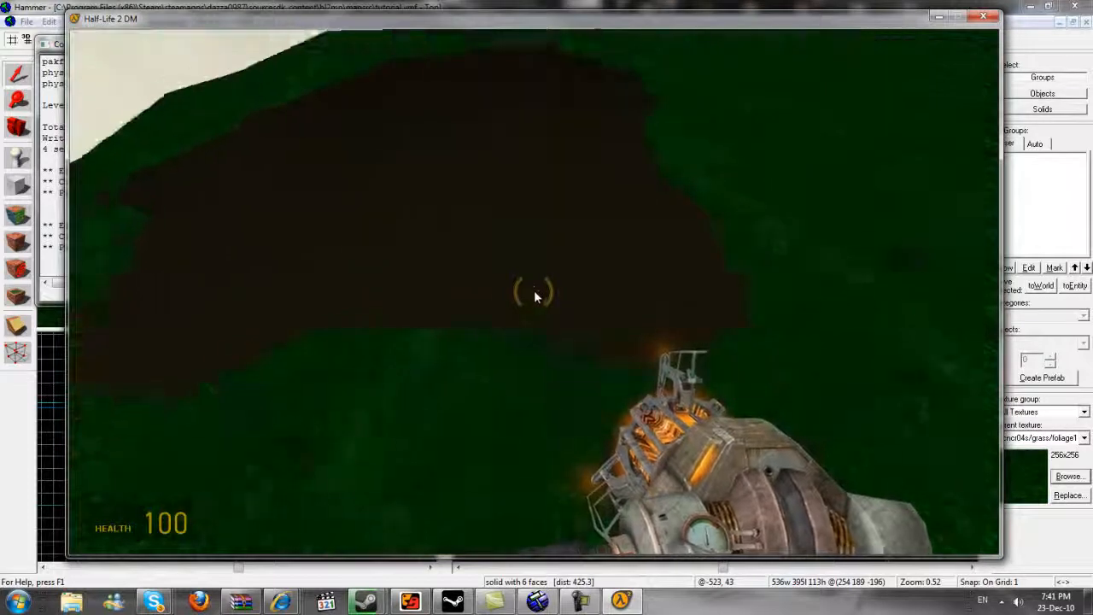
pyautogui.press('w')
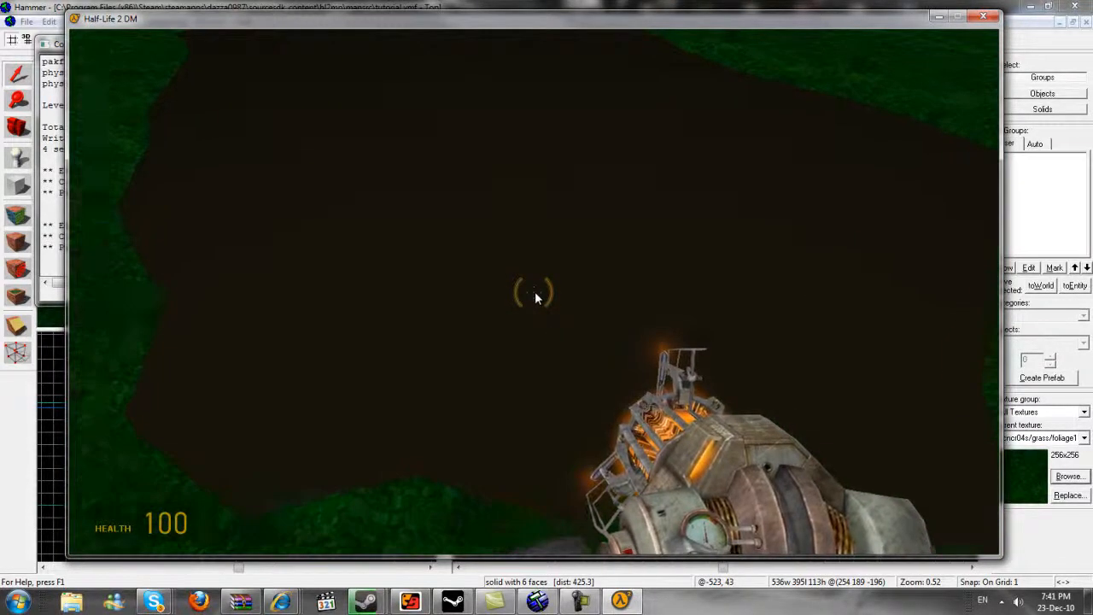
pyautogui.press('s')
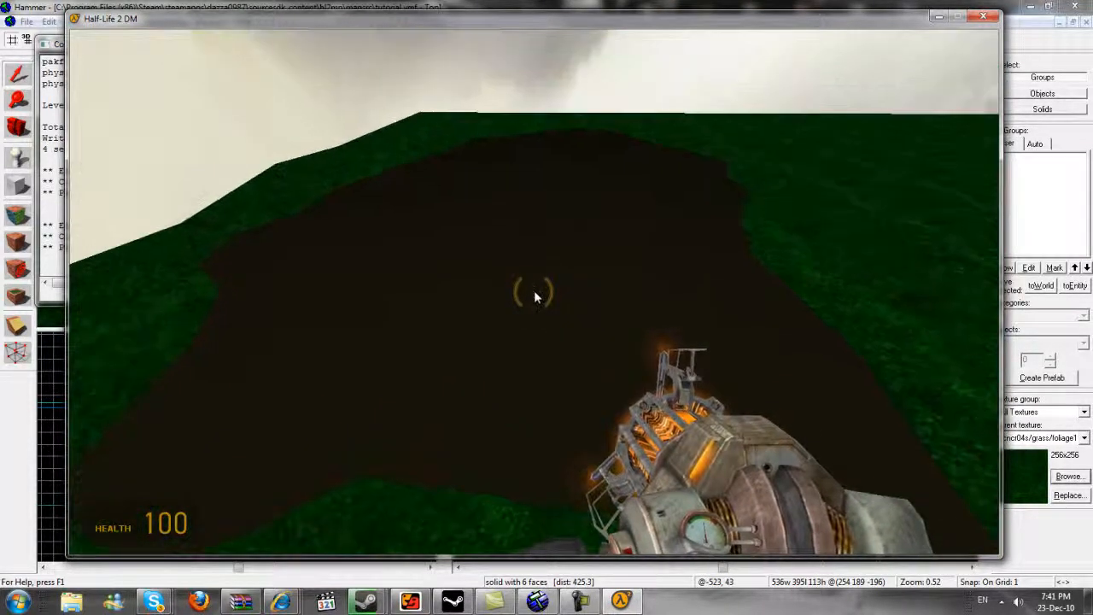
pyautogui.press('w')
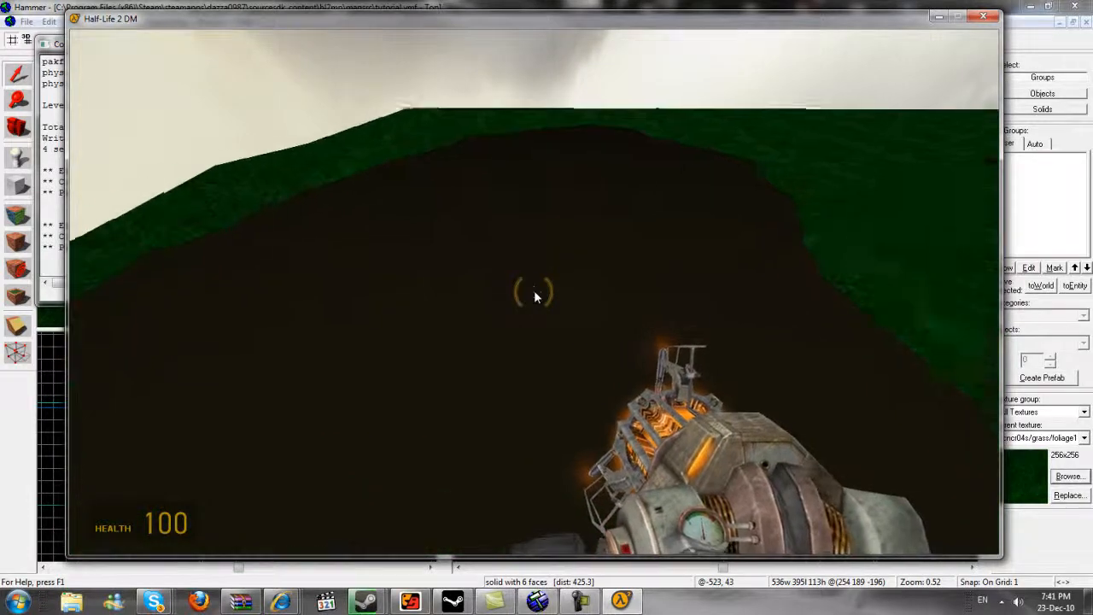
# Go into the pool, look around below the water surface, and climb back out onto the grass
pyautogui.press('w')
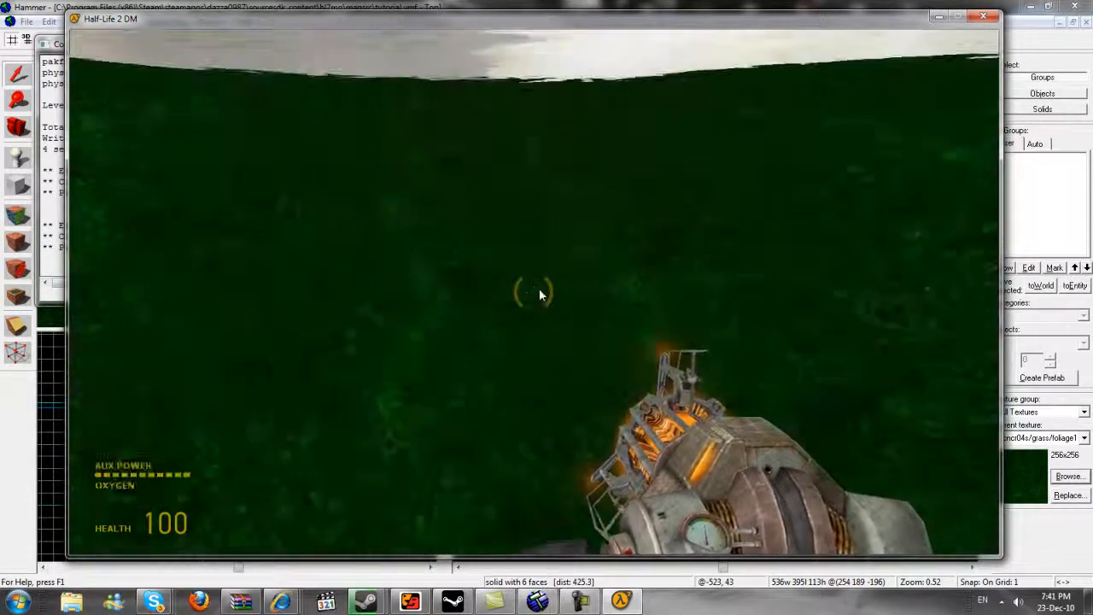
pyautogui.press('w')
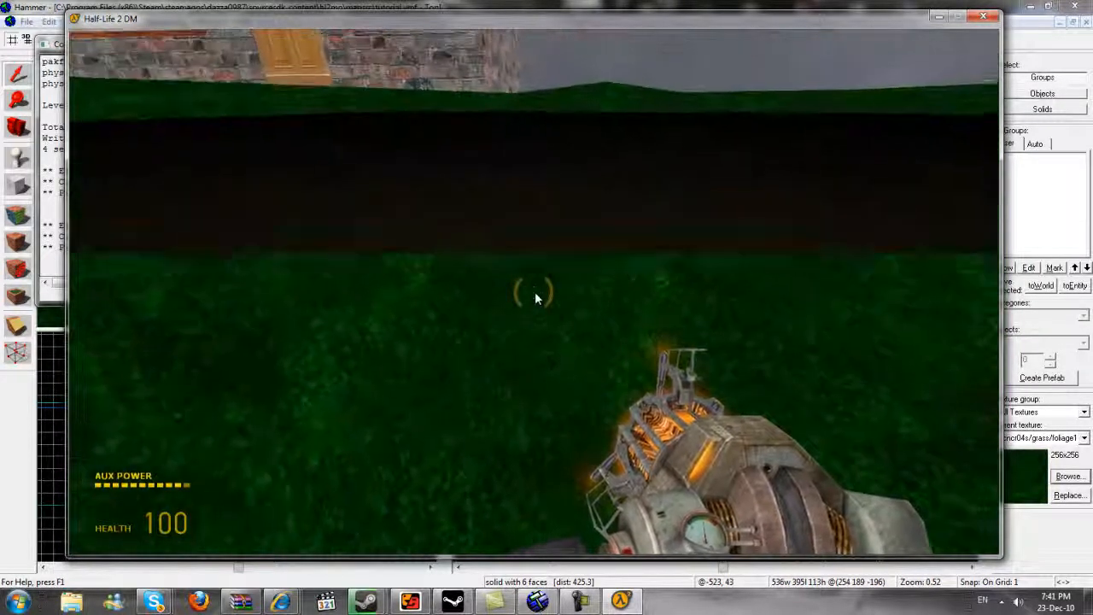
pyautogui.press('space')
pyautogui.press('w')
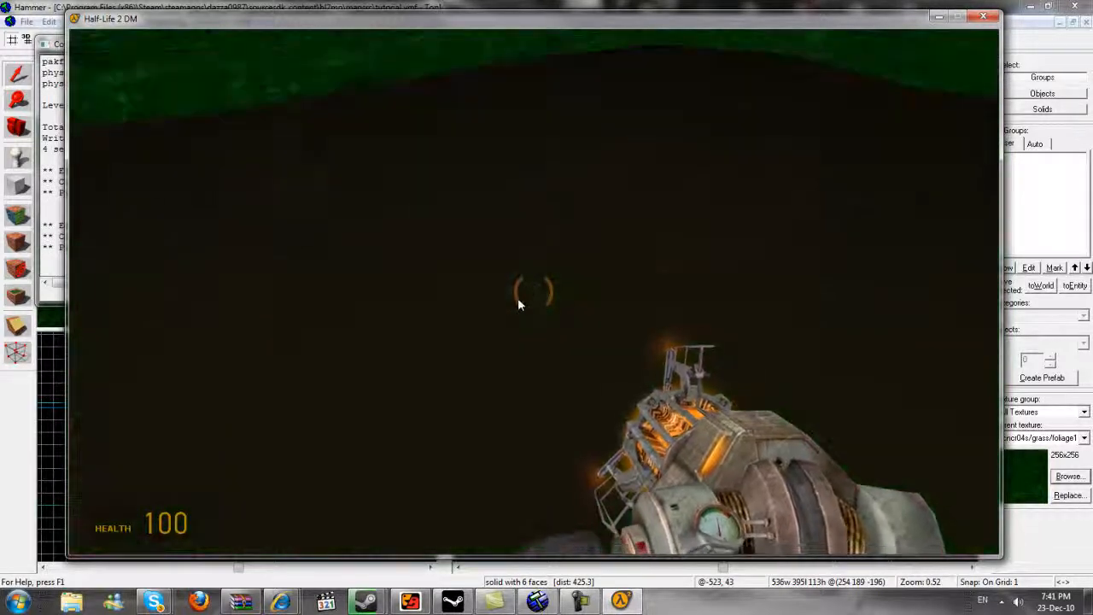
pyautogui.press('w')
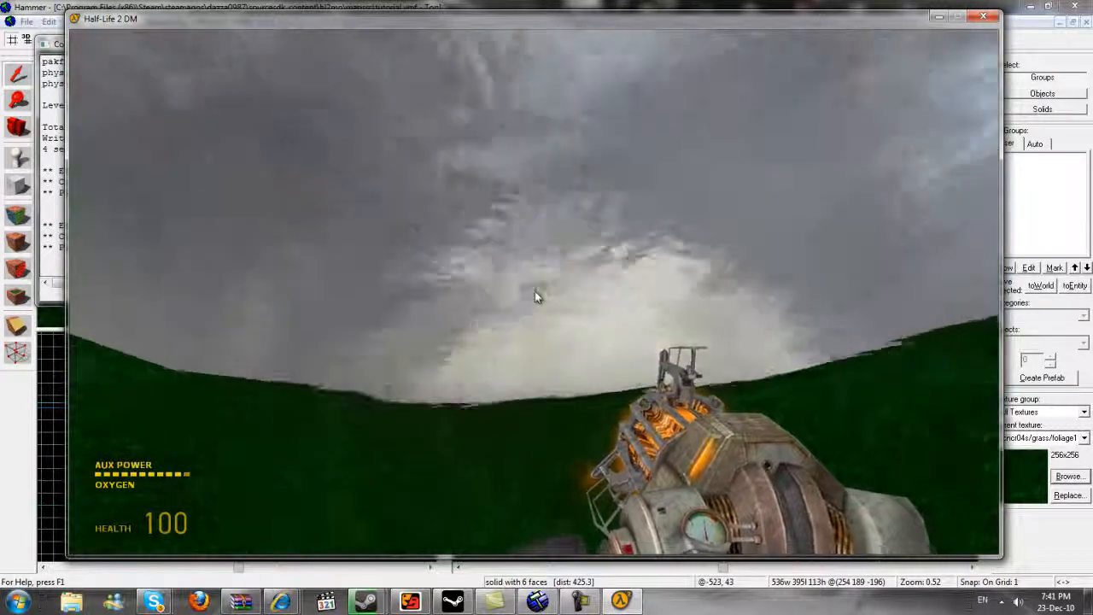
pyautogui.press('w')
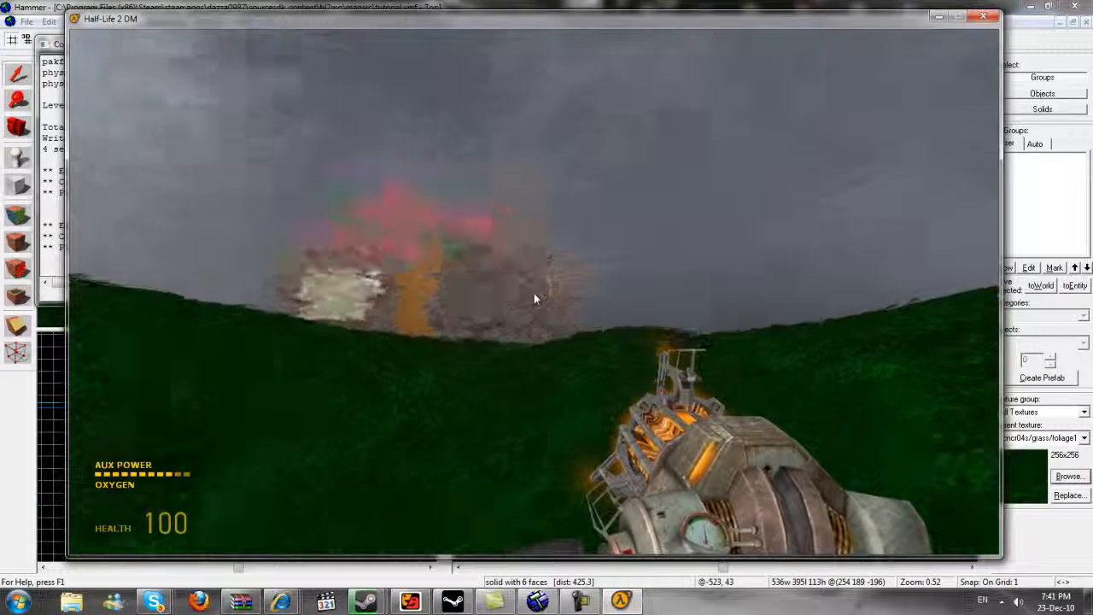
pyautogui.hotkey('shift', 'w')
pyautogui.press('w')
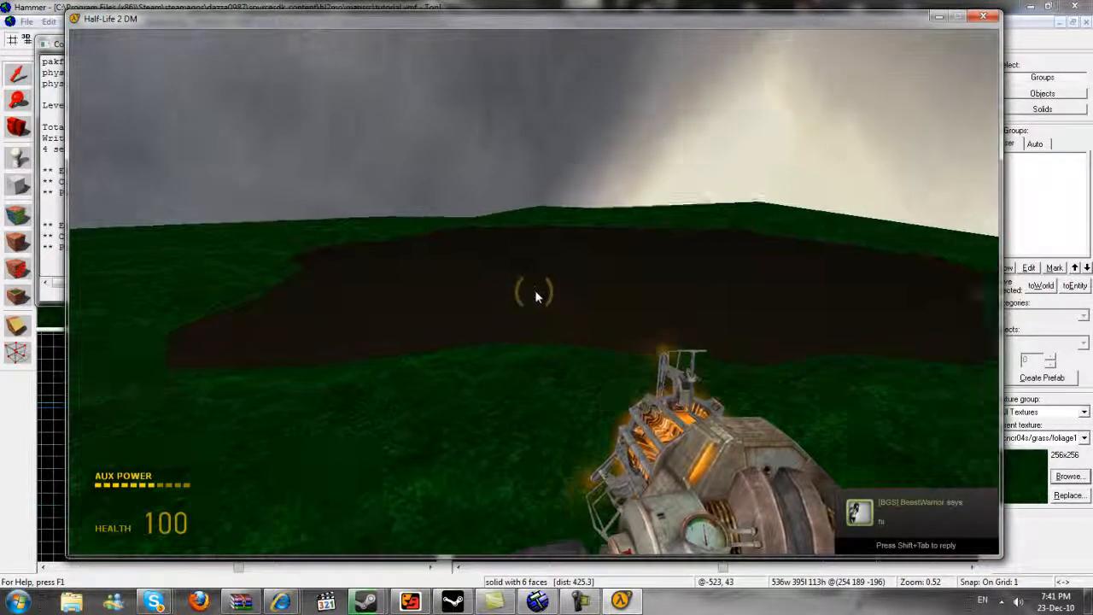
# Close the running game, return to the Hammer editor, and minimise the compile log
pyautogui.hotkey('alt', 'Tab')
pyautogui.hotkey('alt', 'Tab')
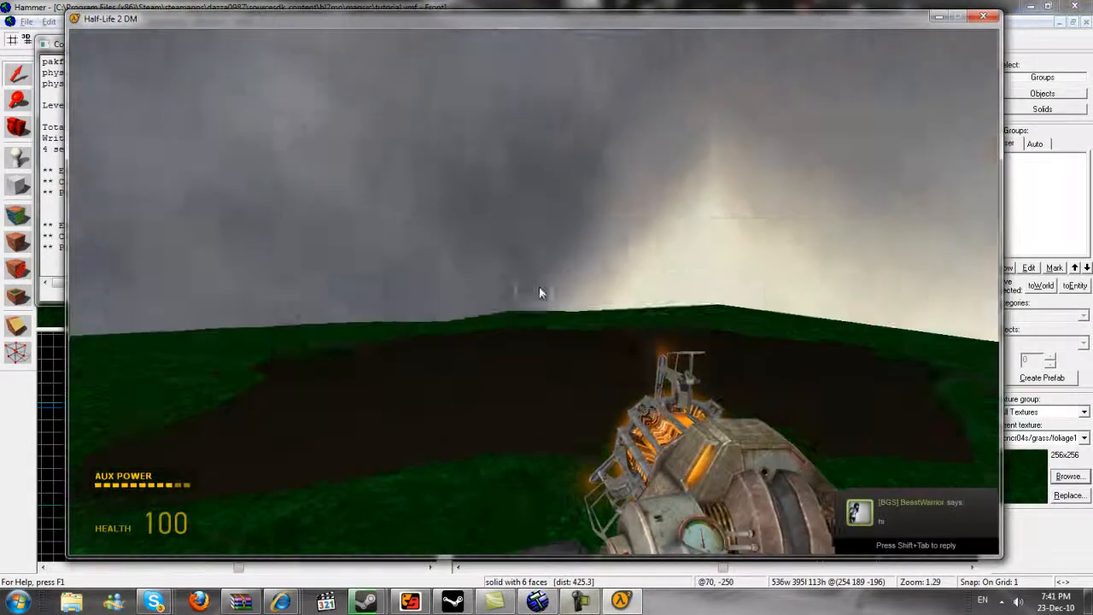
pyautogui.hotkey('alt', 'Tab')
pyautogui.click(1044, 7)
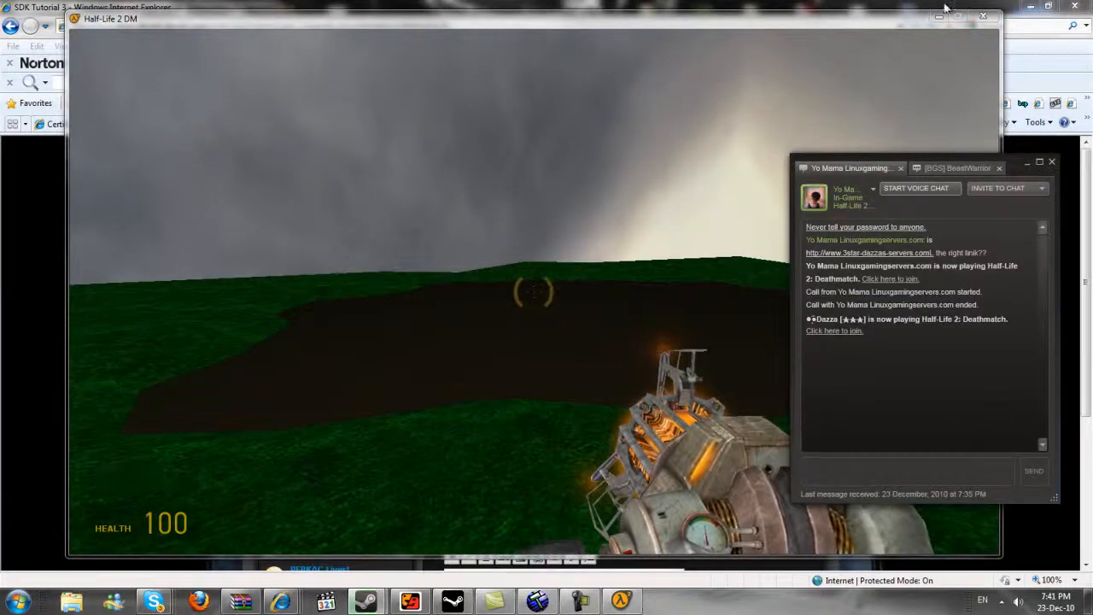
pyautogui.click(981, 17)
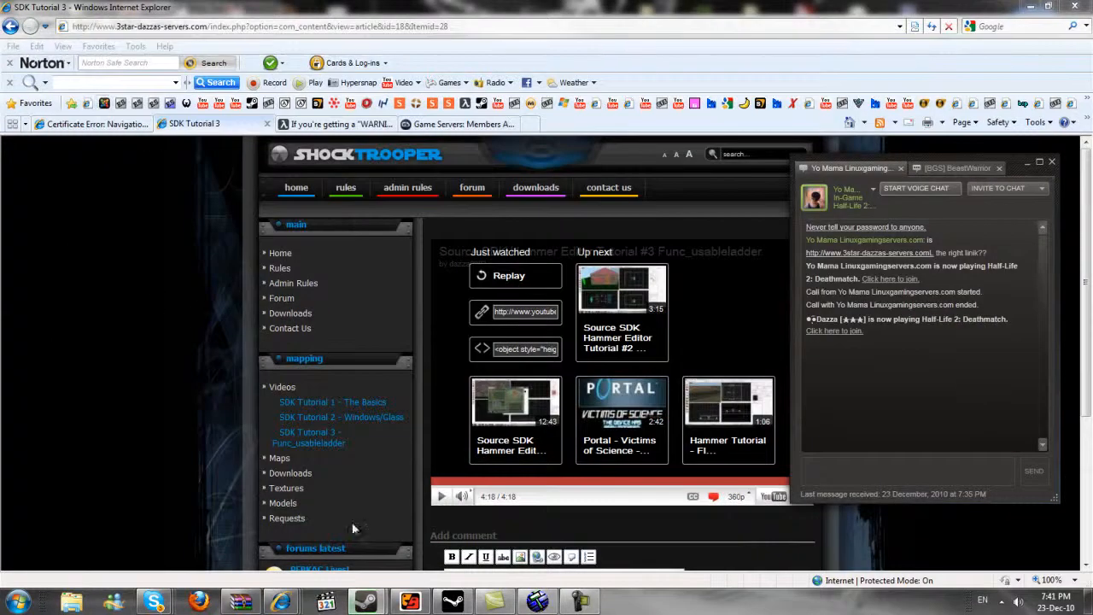
pyautogui.click(549, 603)
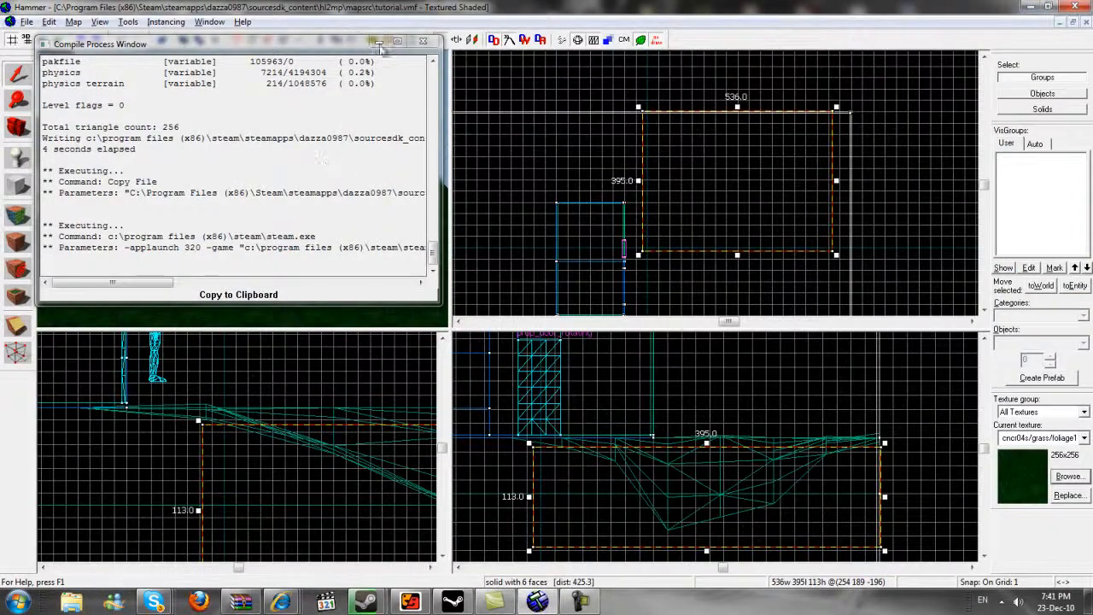
pyautogui.click(378, 41)
# Place a new point entity on the water surface near the middle of the pool
pyautogui.click(24, 128)
pyautogui.moveTo(220, 109); pyautogui.dragTo(242, 189)
pyautogui.click(19, 75)
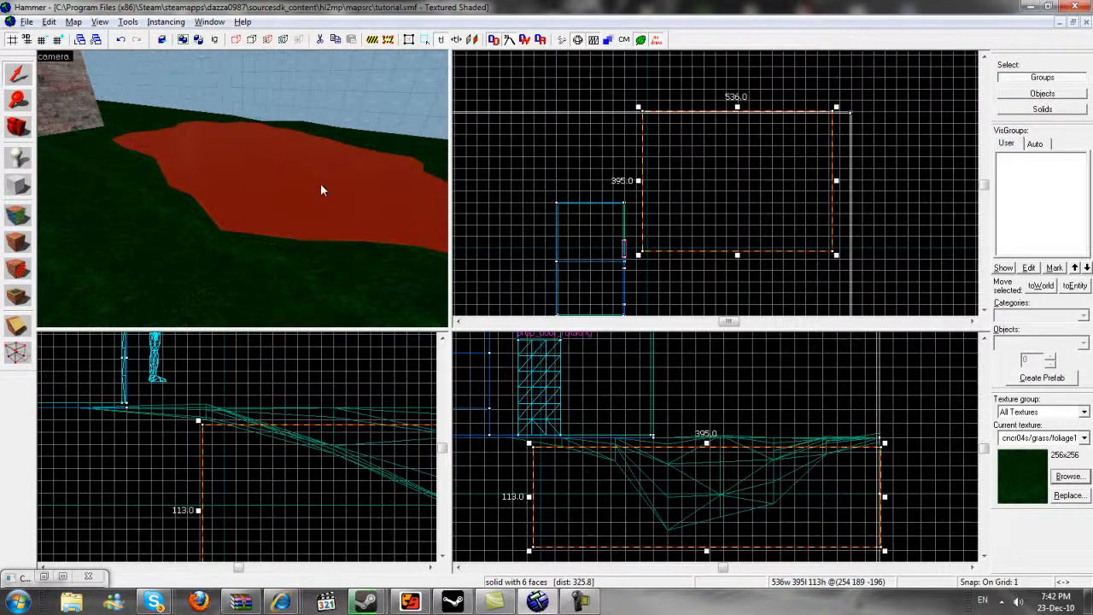
pyautogui.click(17, 157)
pyautogui.click(293, 181)
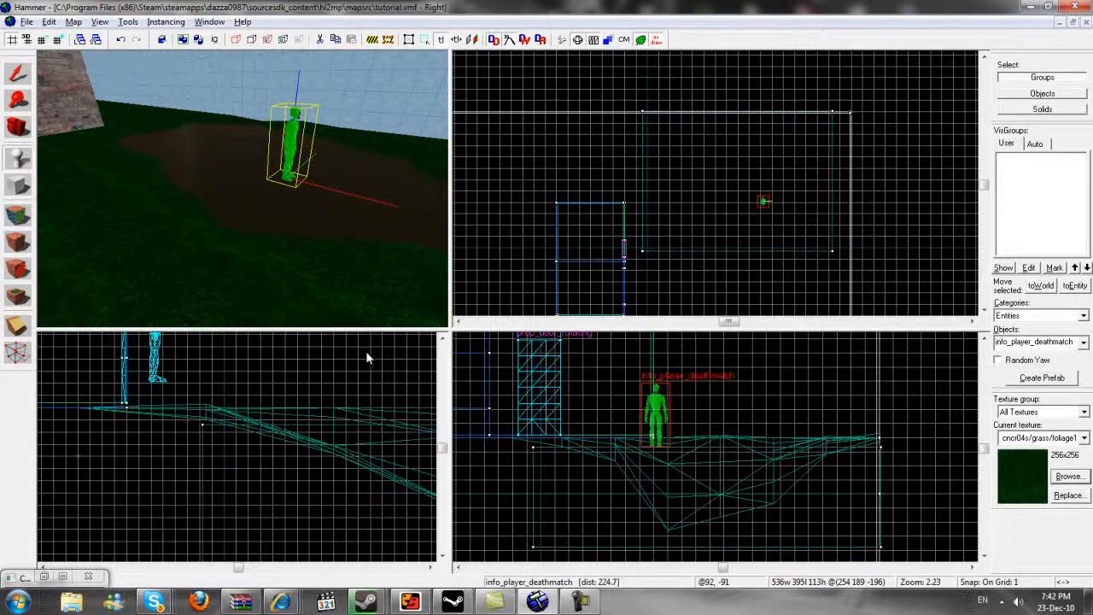
# Change the new entity's class to water_lod_control and apply it
pyautogui.hotkey('alt', 'Return')
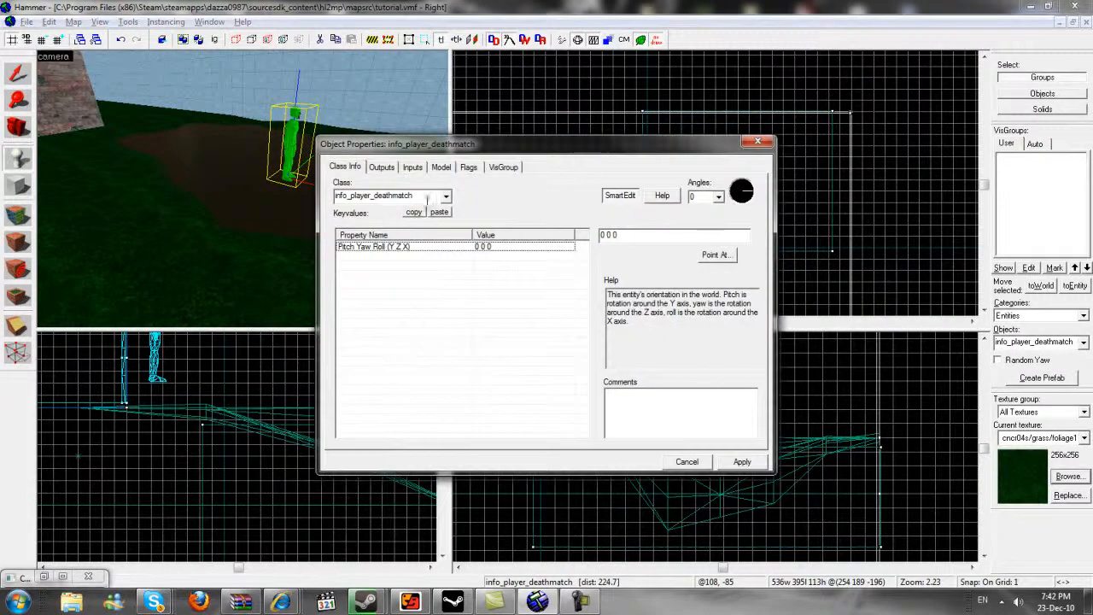
pyautogui.moveTo(427, 195); pyautogui.dragTo(337, 211)
pyautogui.write('waty')
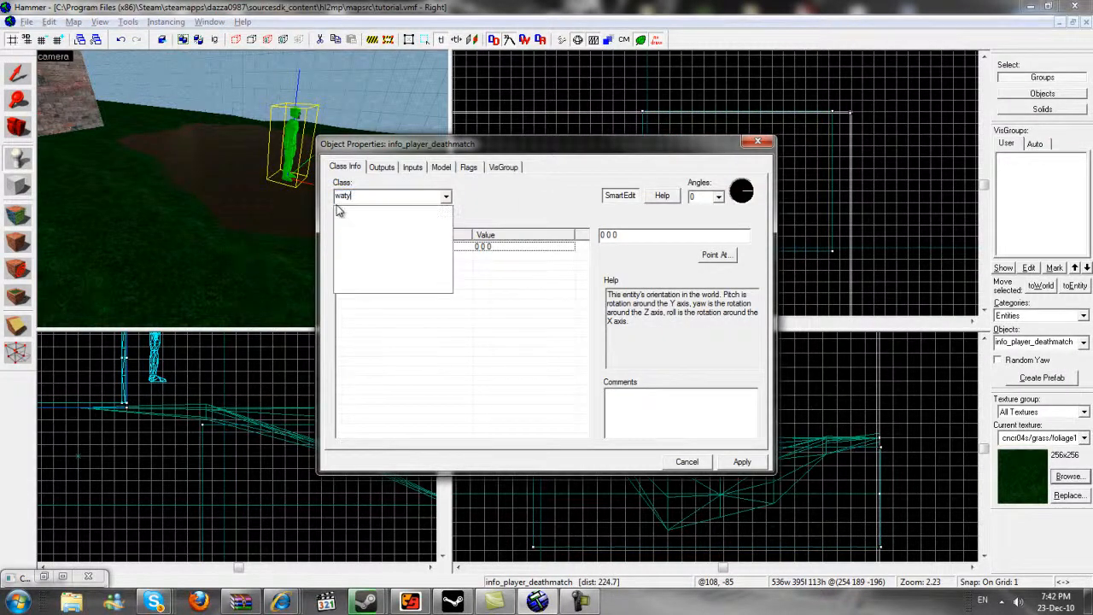
pyautogui.click(350, 211)
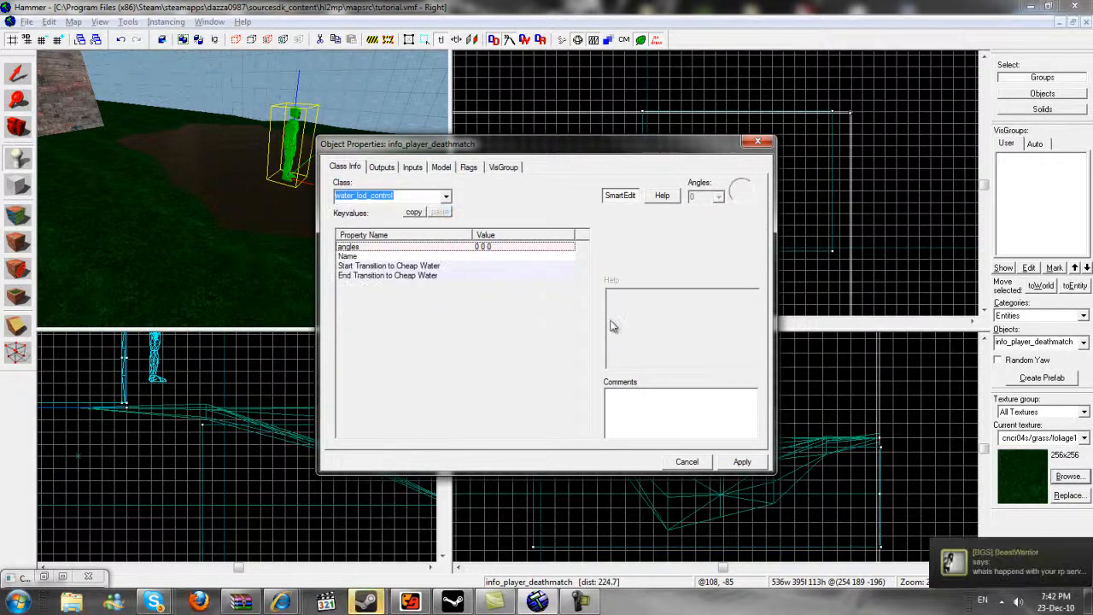
pyautogui.click(736, 465)
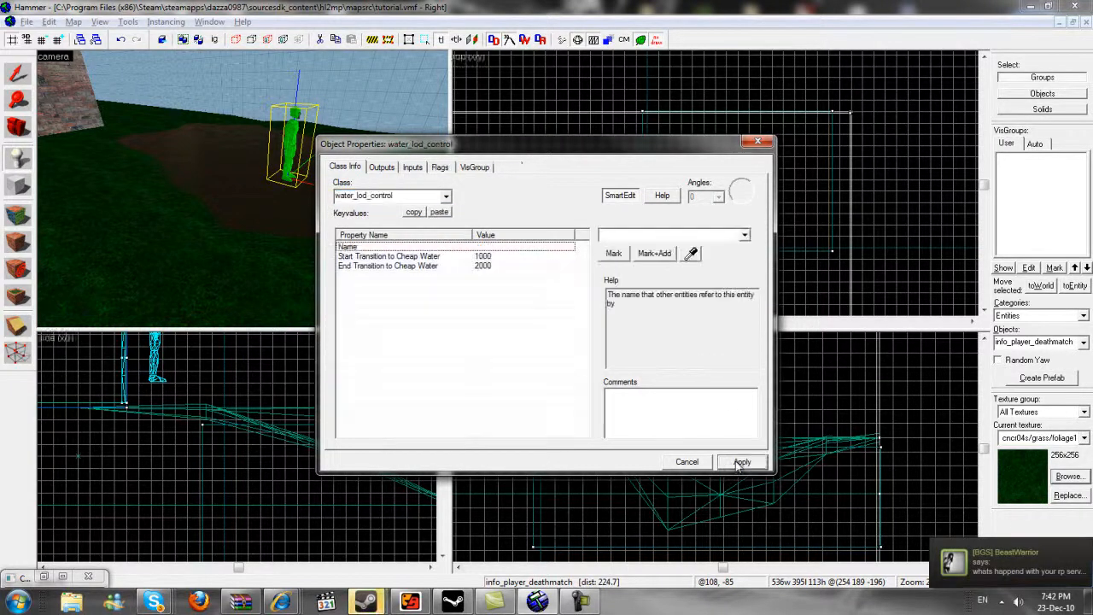
# Review the water_lod_control's name and its start and end cheap-water transition distances, then close its properties
pyautogui.click(425, 257)
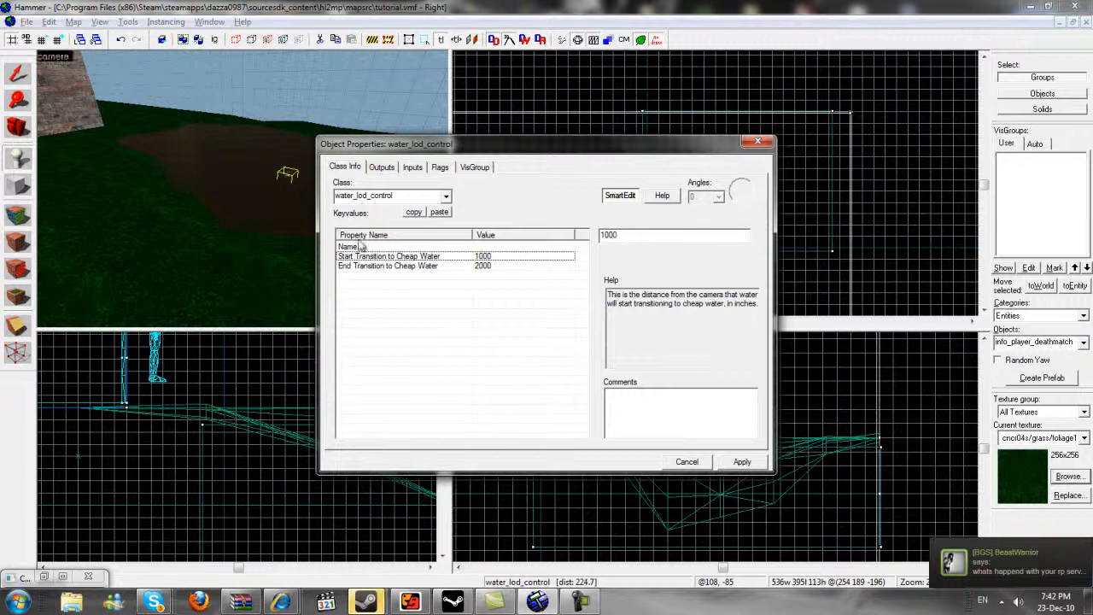
pyautogui.click(491, 267)
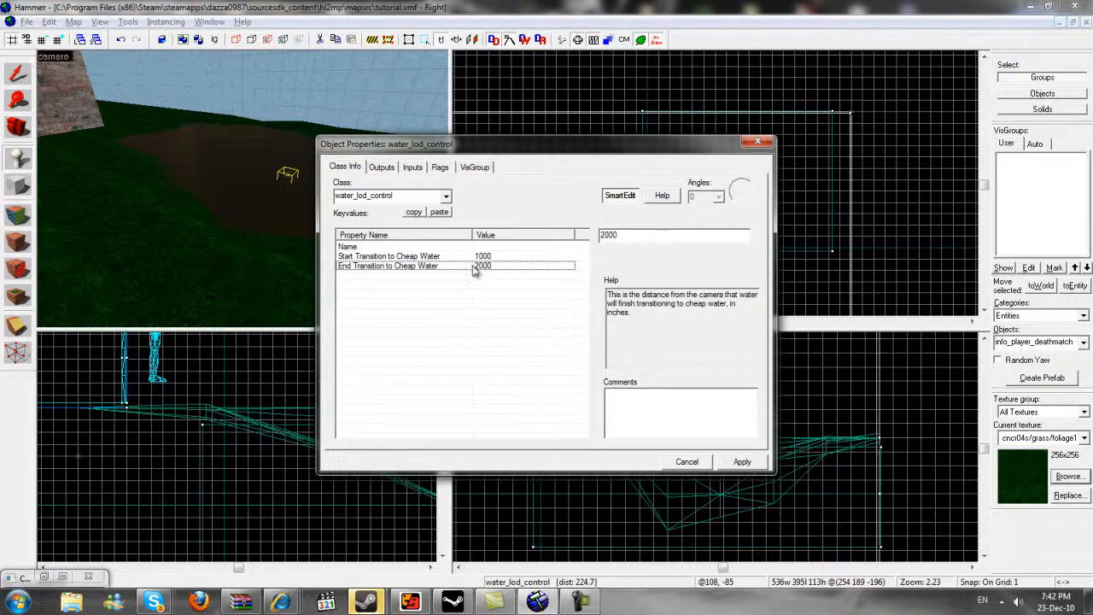
pyautogui.click(378, 248)
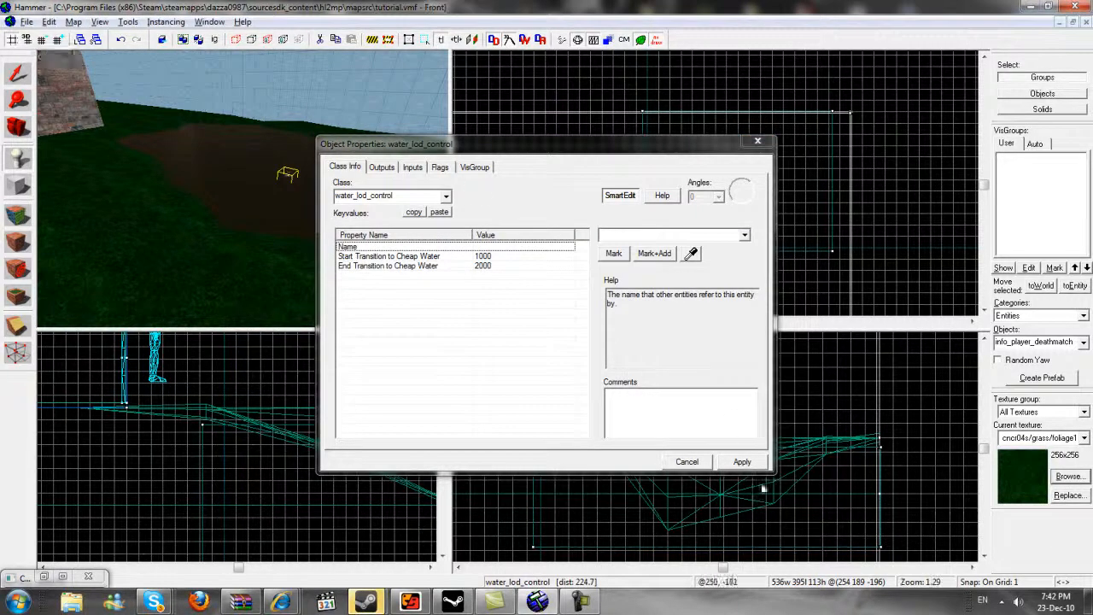
pyautogui.click(760, 463)
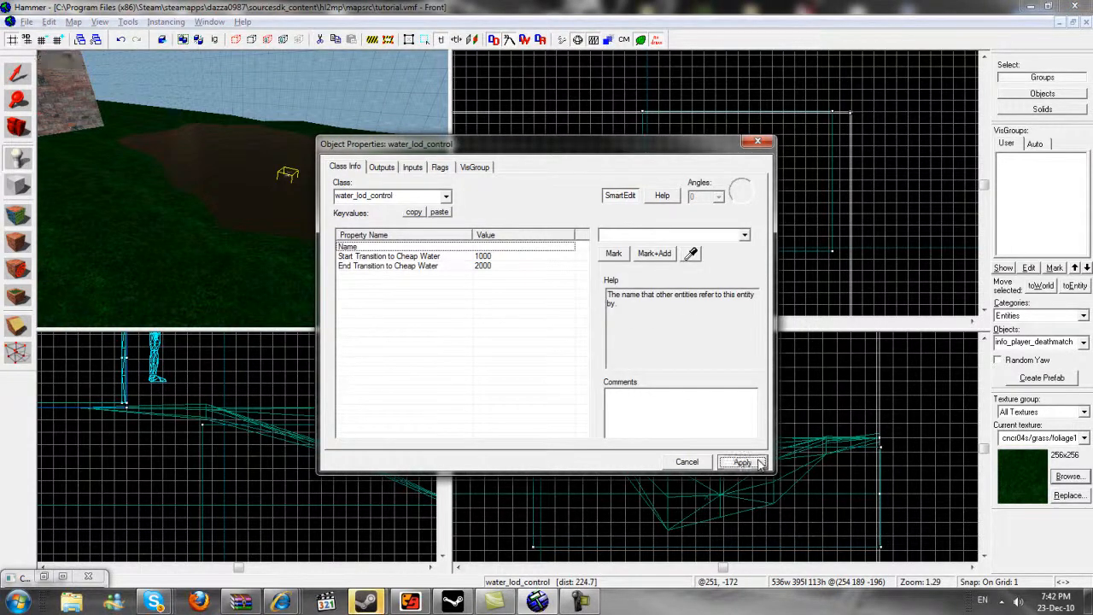
pyautogui.click(758, 141)
# Select the water_lod_control, centre the views on it, and raise it to sit just above the water surface
pyautogui.click(17, 75)
pyautogui.click(271, 174)
pyautogui.click(291, 174)
pyautogui.hotkey('ctrl', 'e')
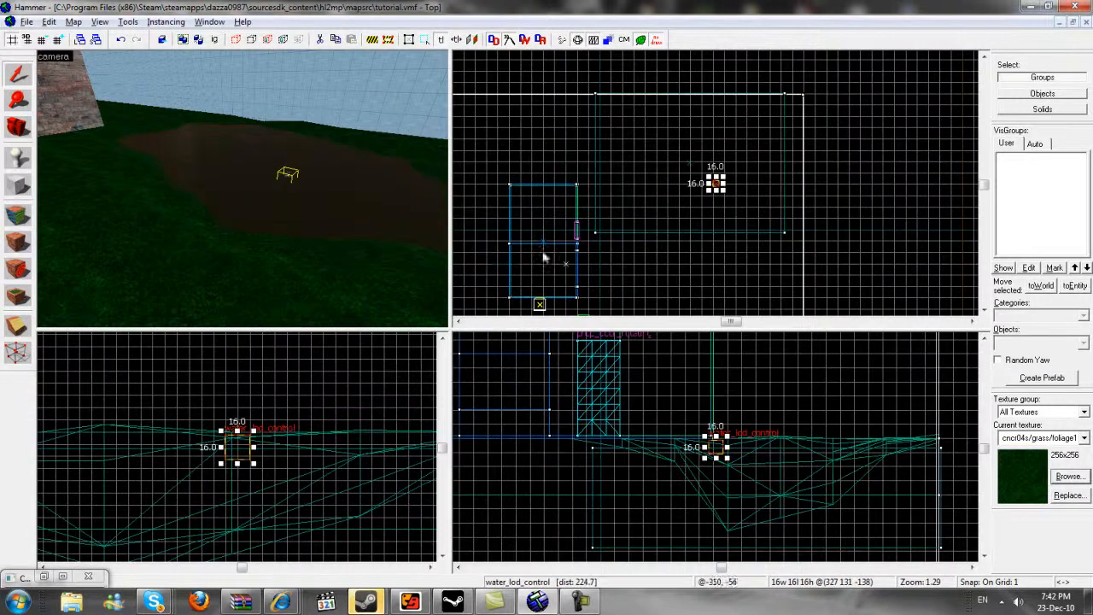
pyautogui.scroll(6, 716, 462)
pyautogui.moveTo(721, 438); pyautogui.dragTo(754, 391)
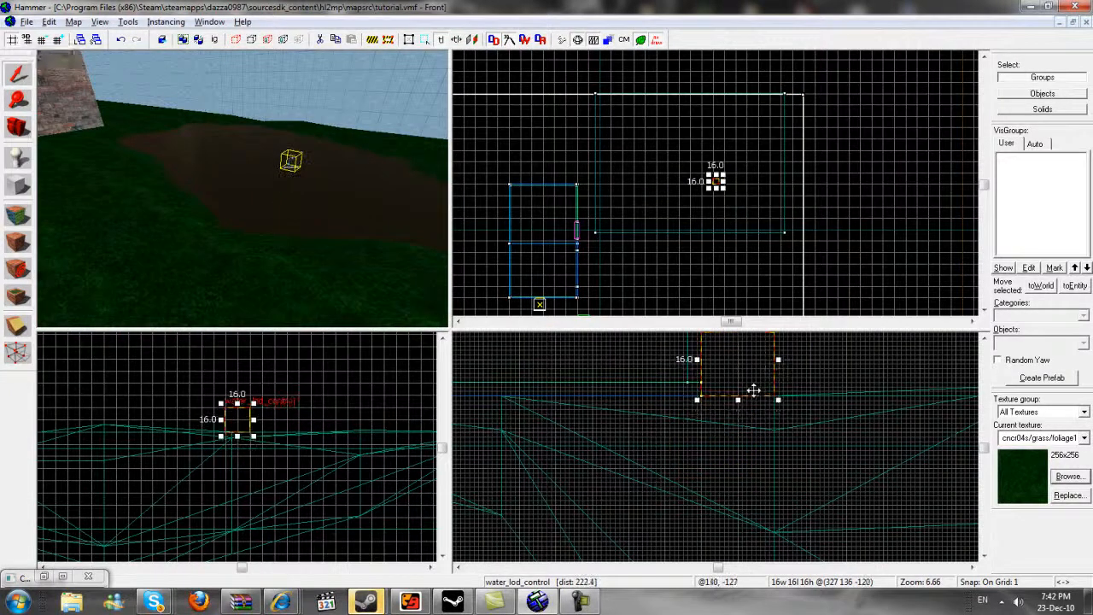
pyautogui.scroll(-5, 742, 454)
pyautogui.hotkey('ctrl', 'e')
# Compile and run the map with normal BSP, fast VIS and normal RAD, and dismiss the game's welcome message
pyautogui.click(27, 21)
pyautogui.click(74, 168)
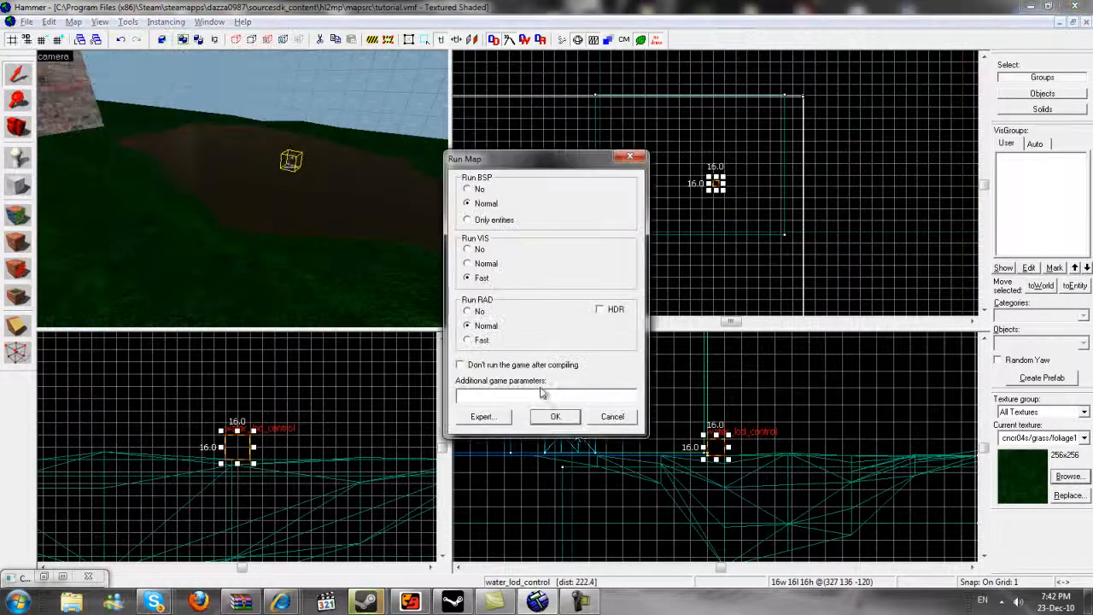
pyautogui.click(555, 416)
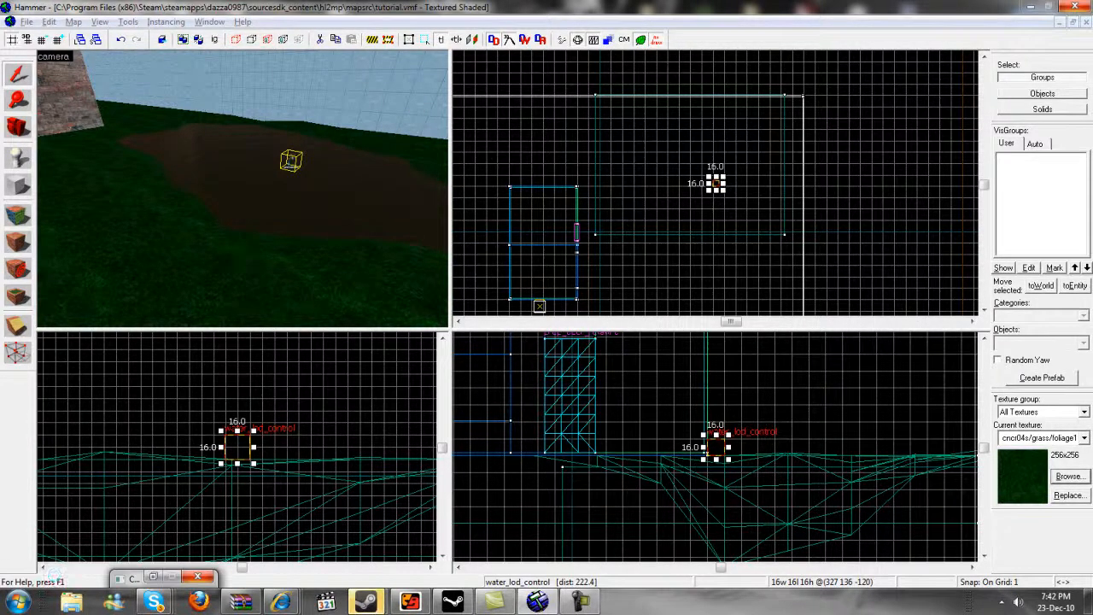
pyautogui.click(578, 603)
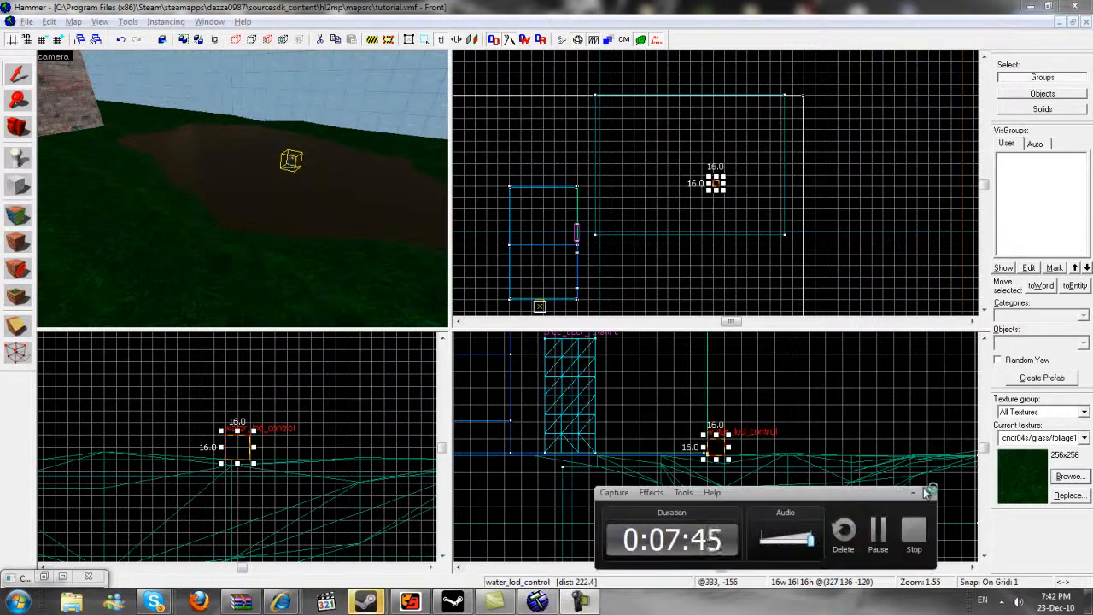
pyautogui.click(650, 439)
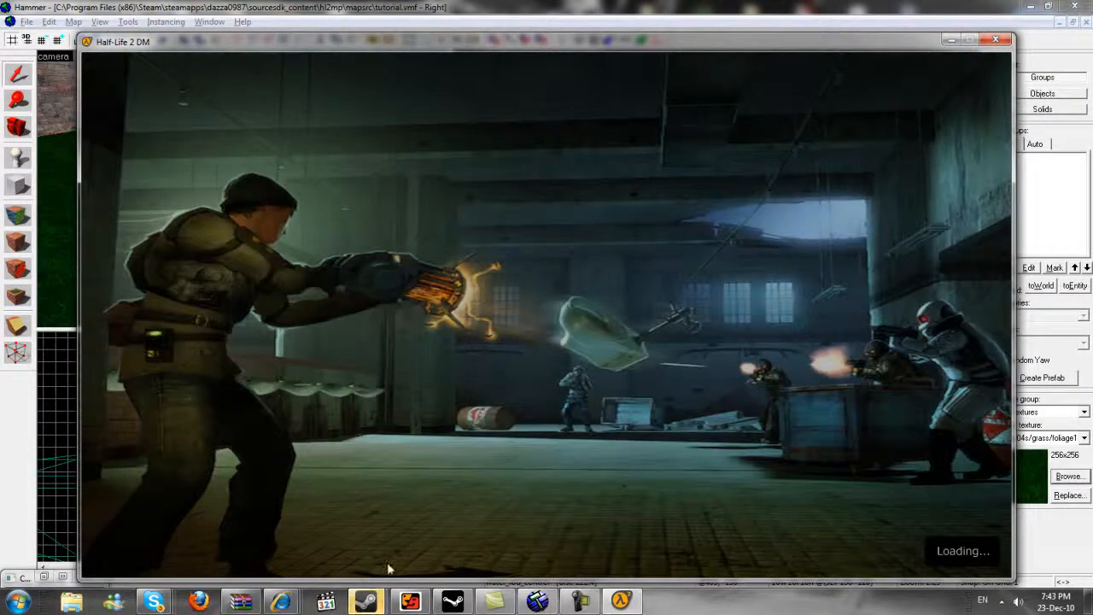
pyautogui.moveTo(384, 604)
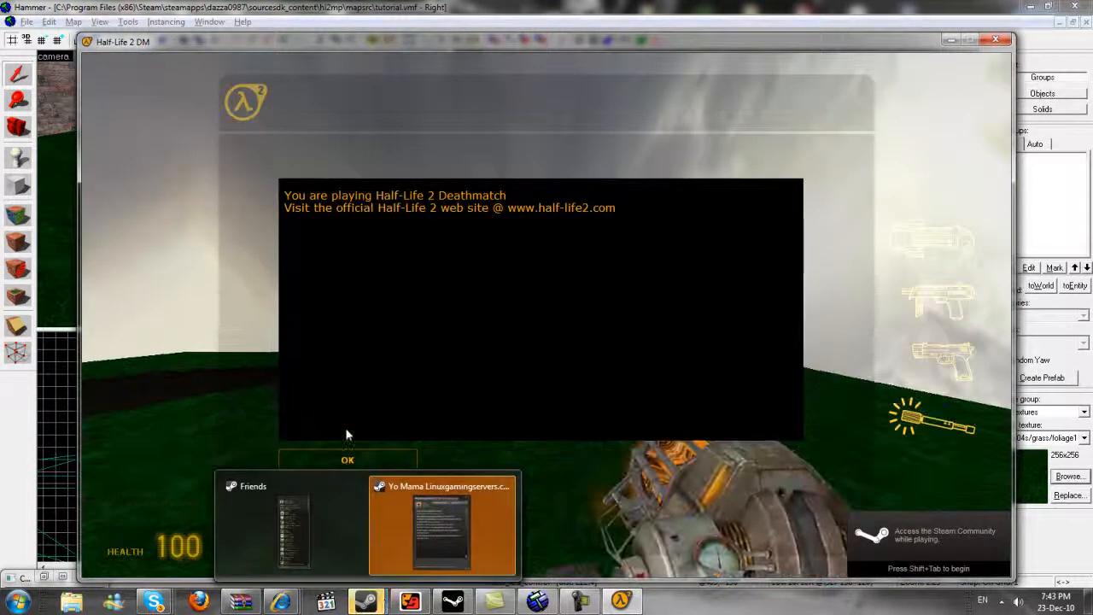
pyautogui.click(346, 461)
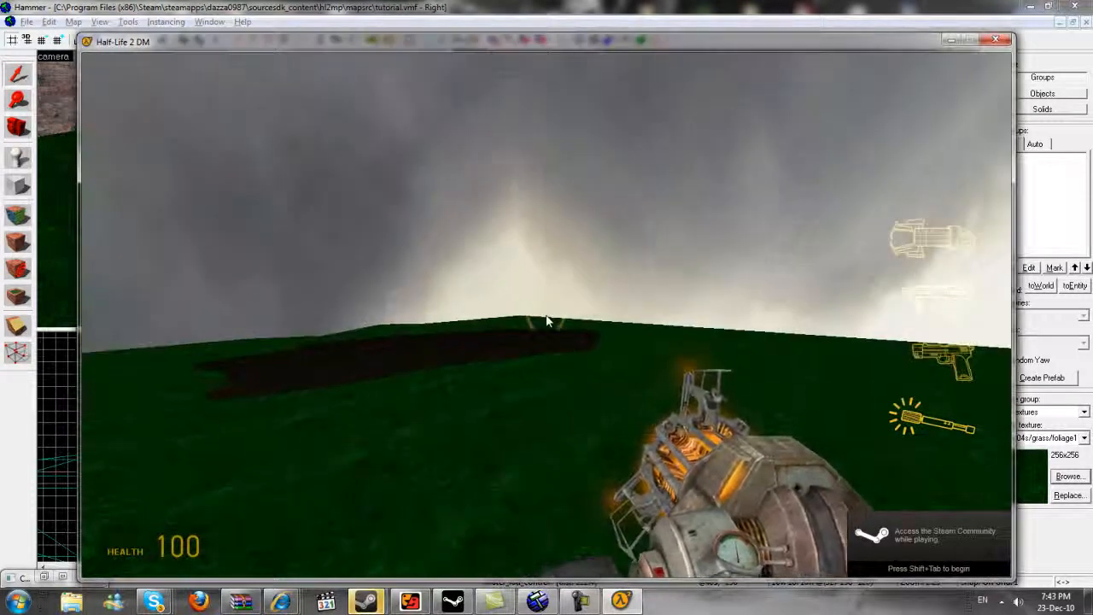
# Walk around the pit beside the house in the running game and inspect its surface from several sides
pyautogui.press('w')
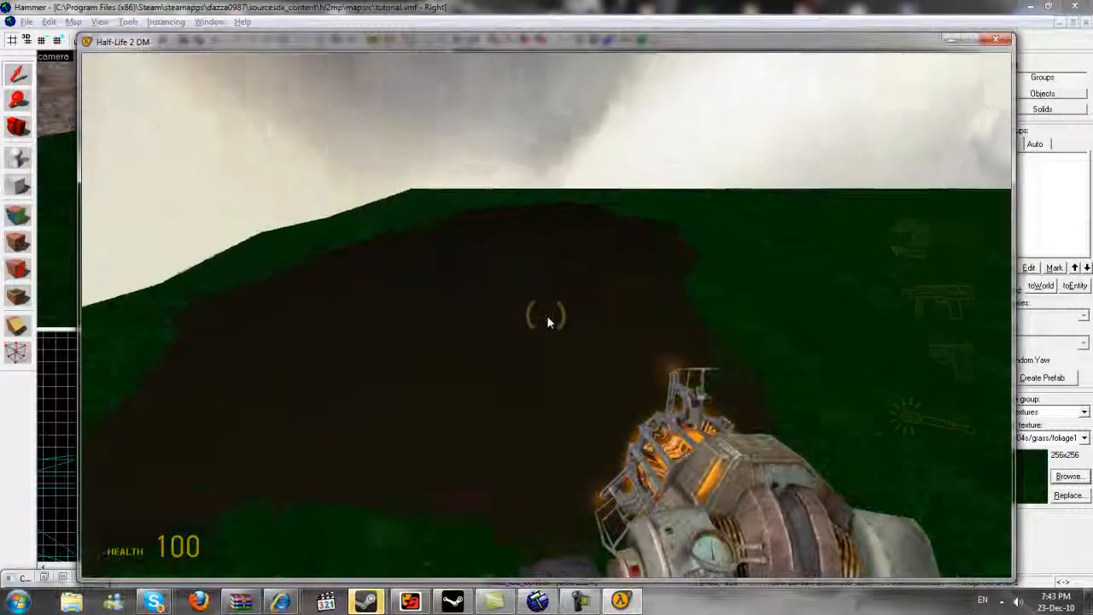
pyautogui.press('w')
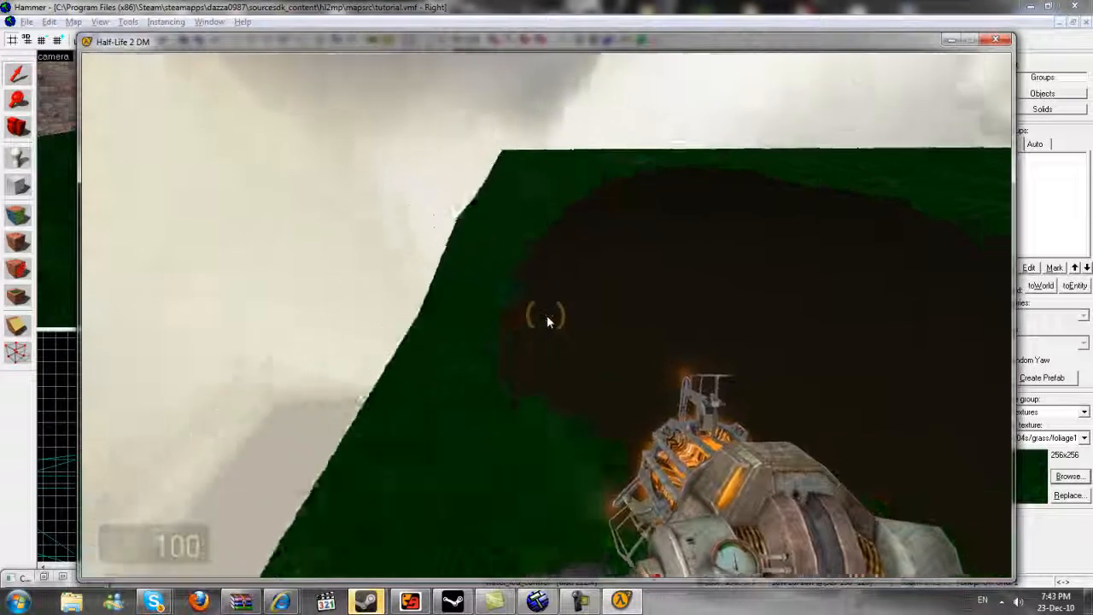
pyautogui.press('w')
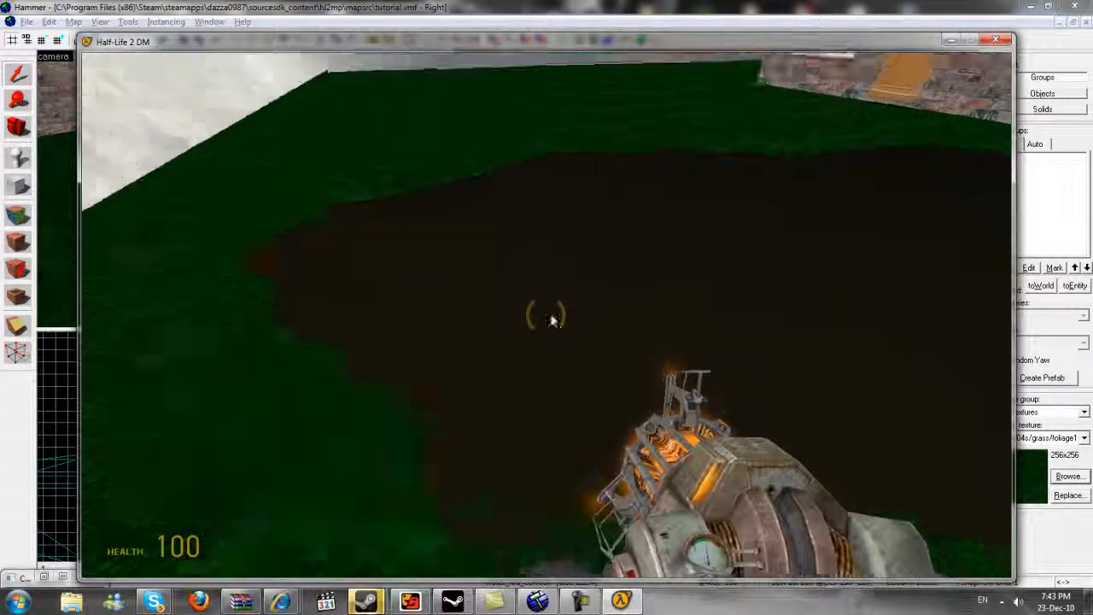
pyautogui.press('w')
pyautogui.hotkey('shift', 'w')
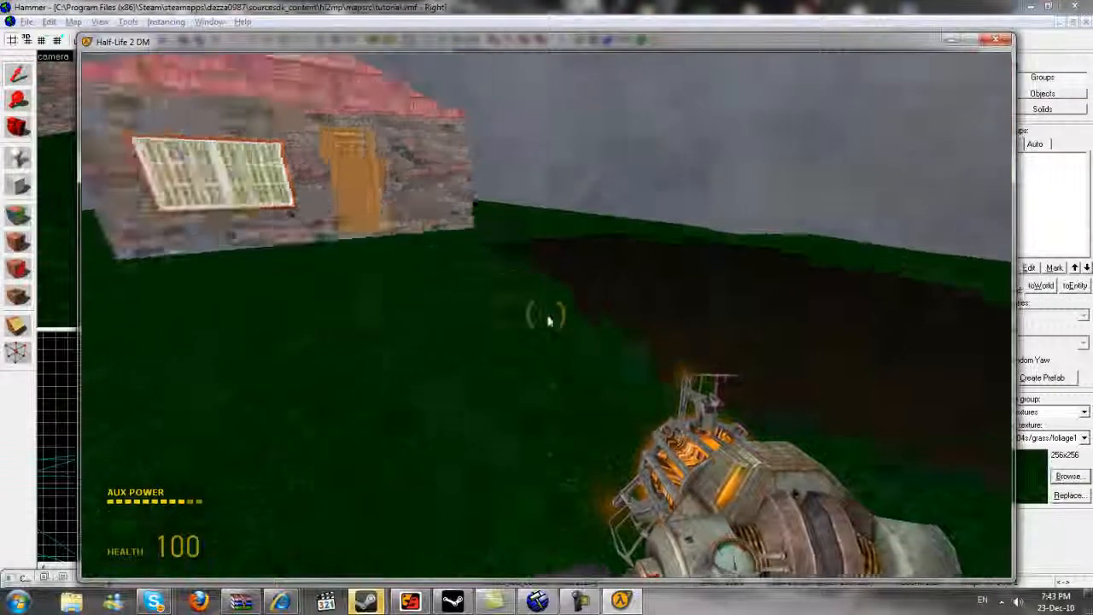
pyautogui.press('w')
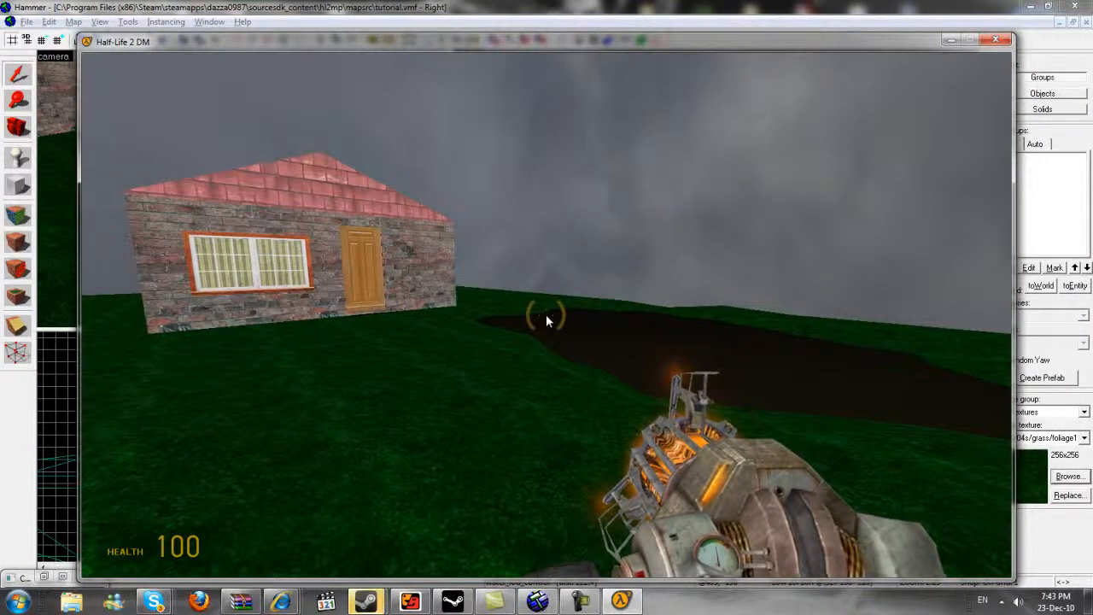
# Enable cheats by setting sv_cheats to 1 in the game's developer console, and return to the game
pyautogui.press('`')
pyautogui.press('`')
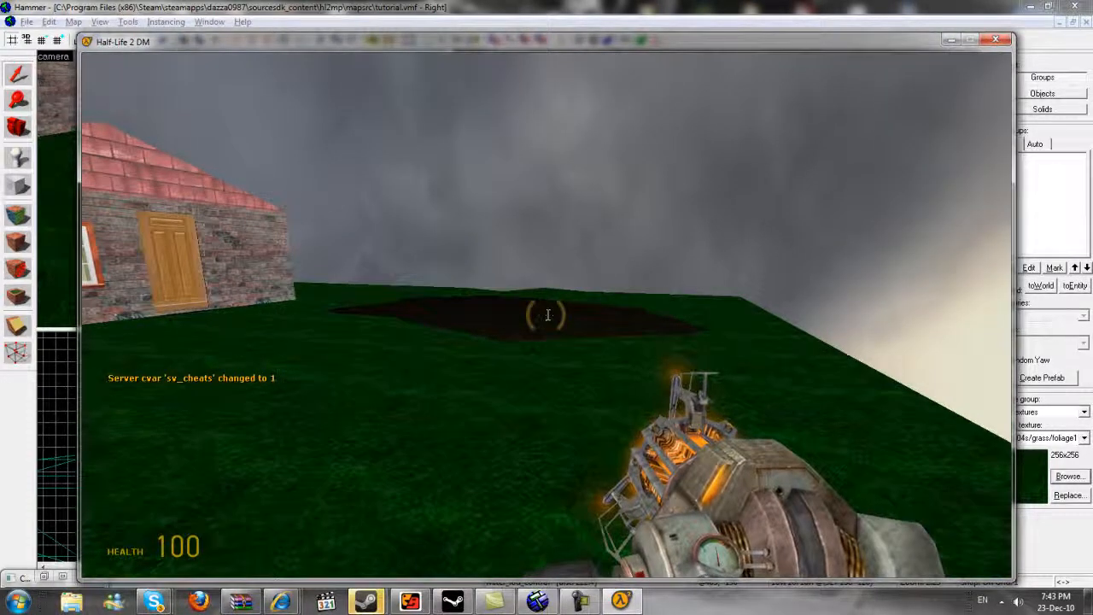
pyautogui.press('s')
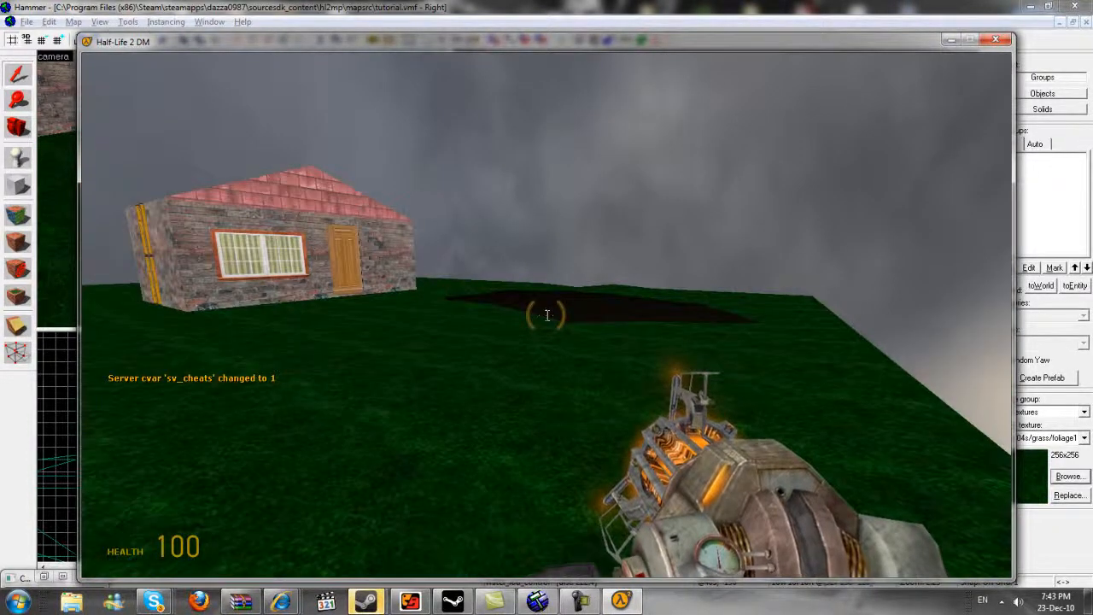
pyautogui.press('w')
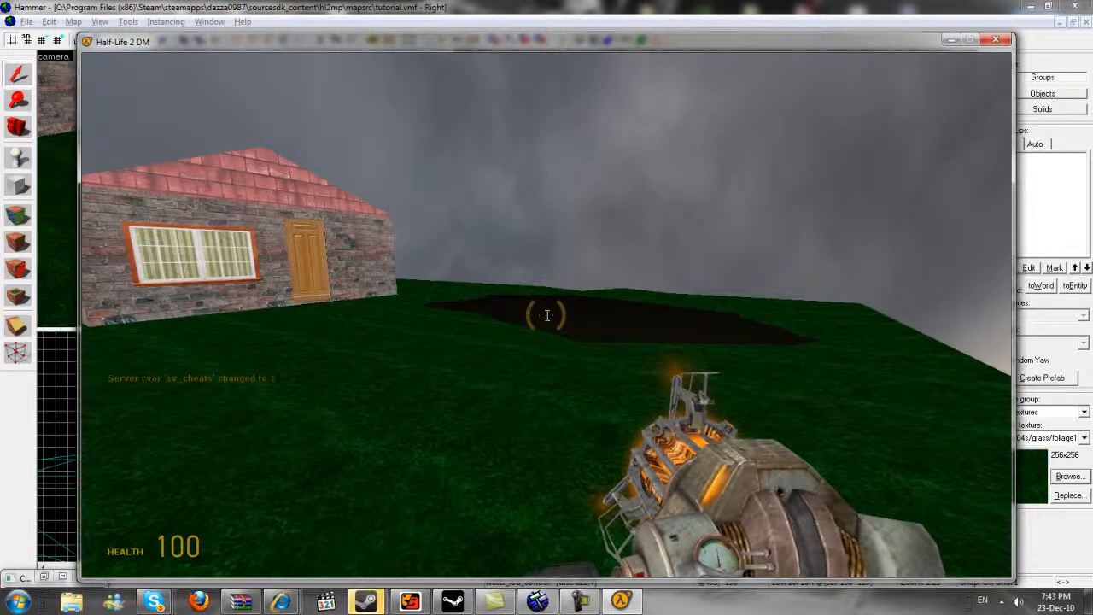
pyautogui.press('Escape')
pyautogui.press('Escape')
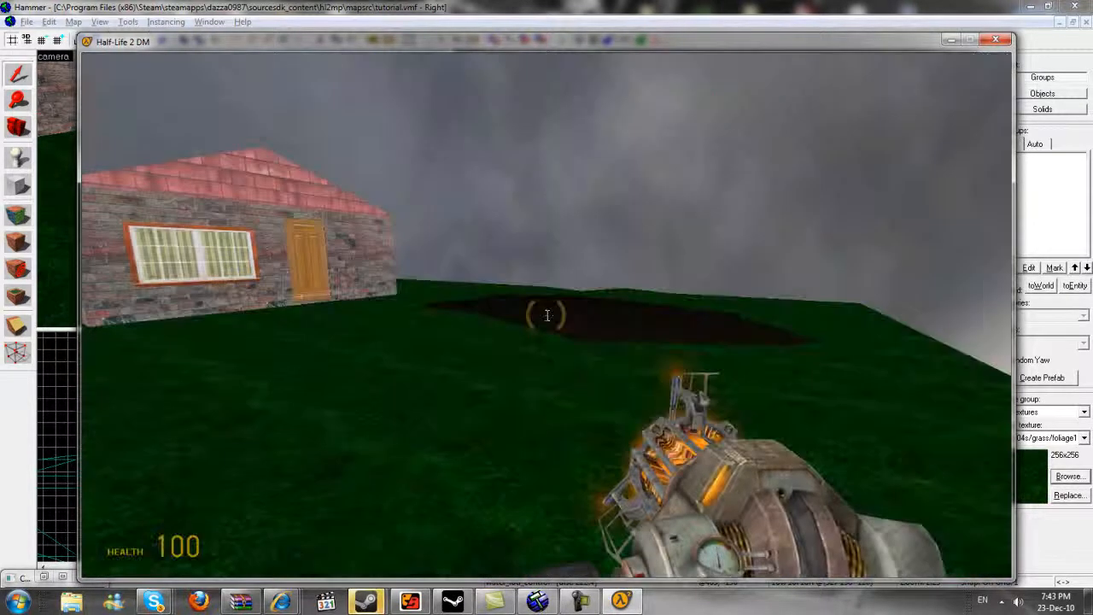
# Examine the house front and the neighbouring pit from different angles and distances in the game
pyautogui.press('a')
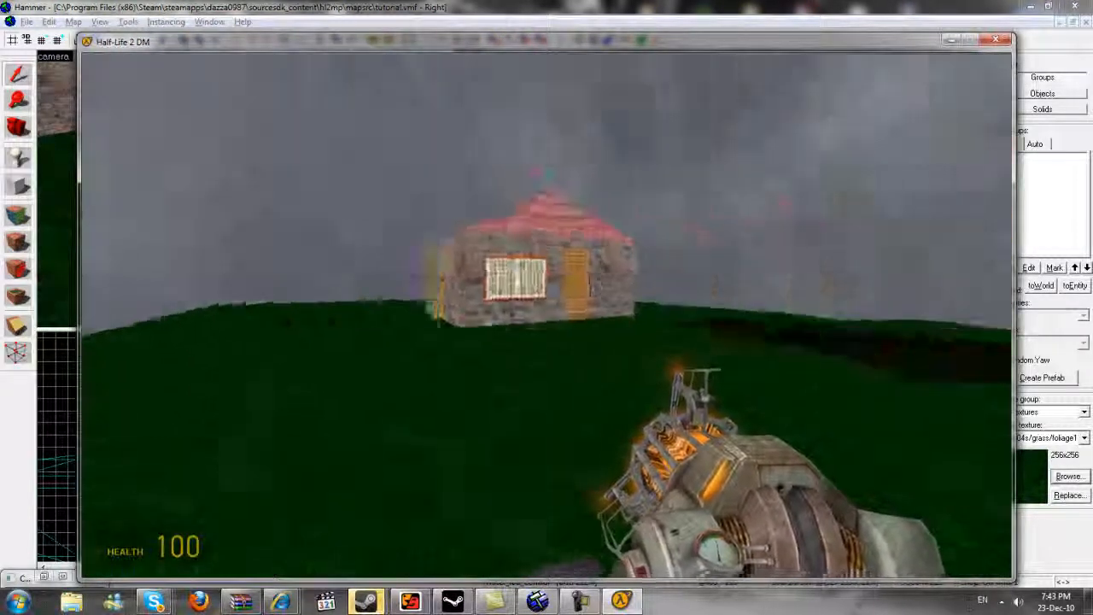
pyautogui.press('d')
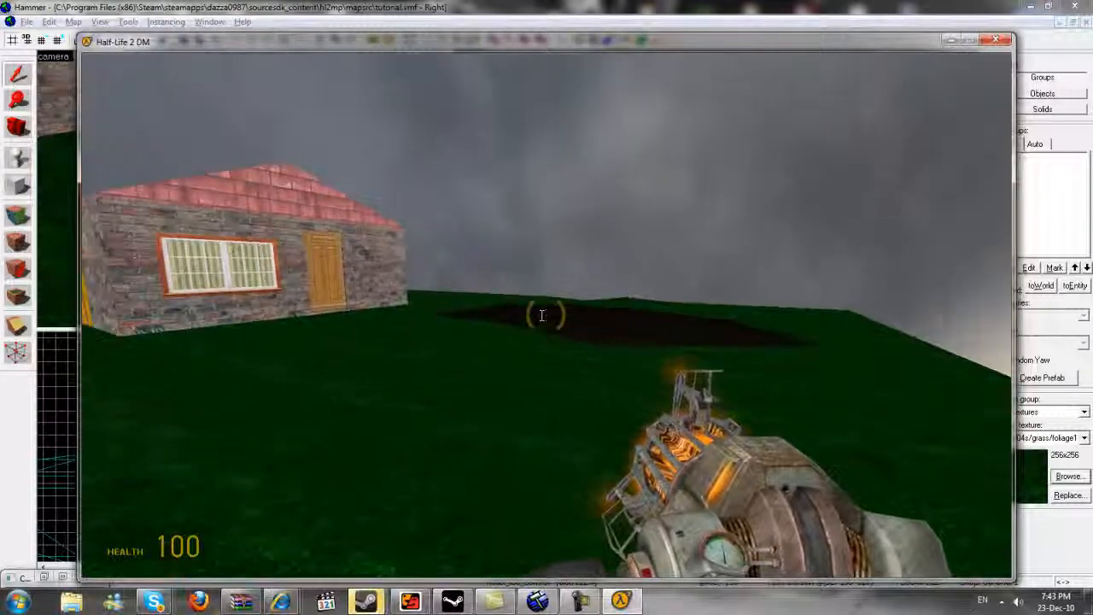
pyautogui.press('w')
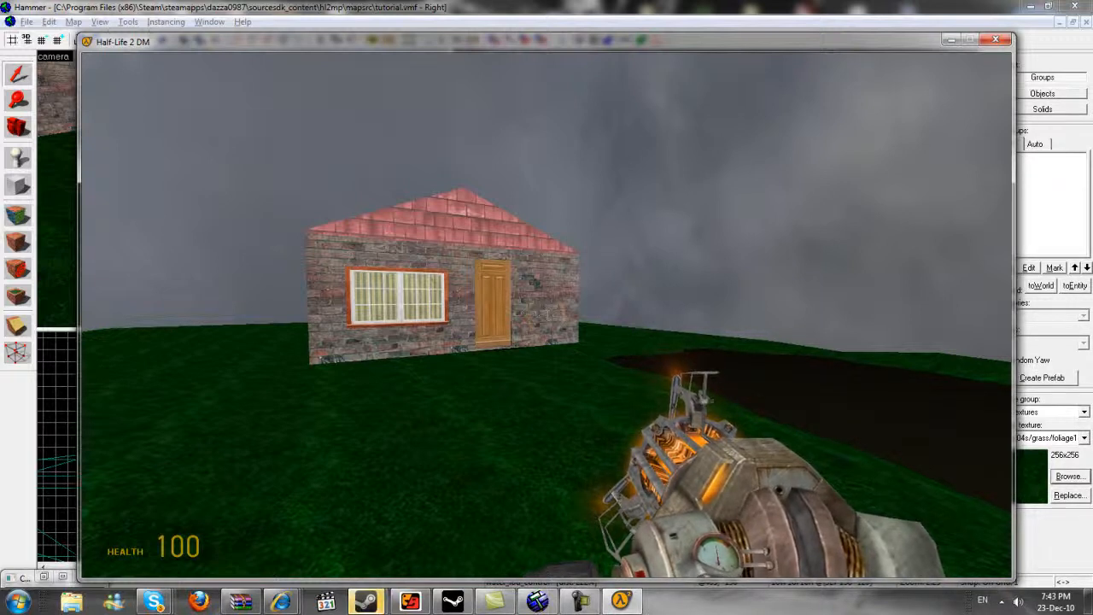
pyautogui.press('s')
pyautogui.press('w')
pyautogui.press('s')
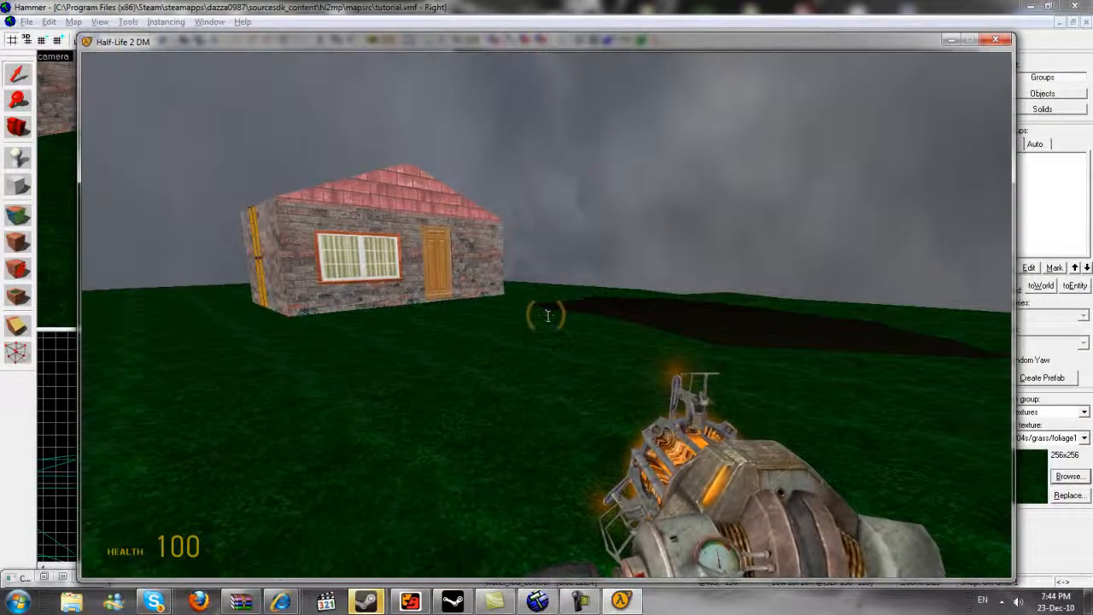